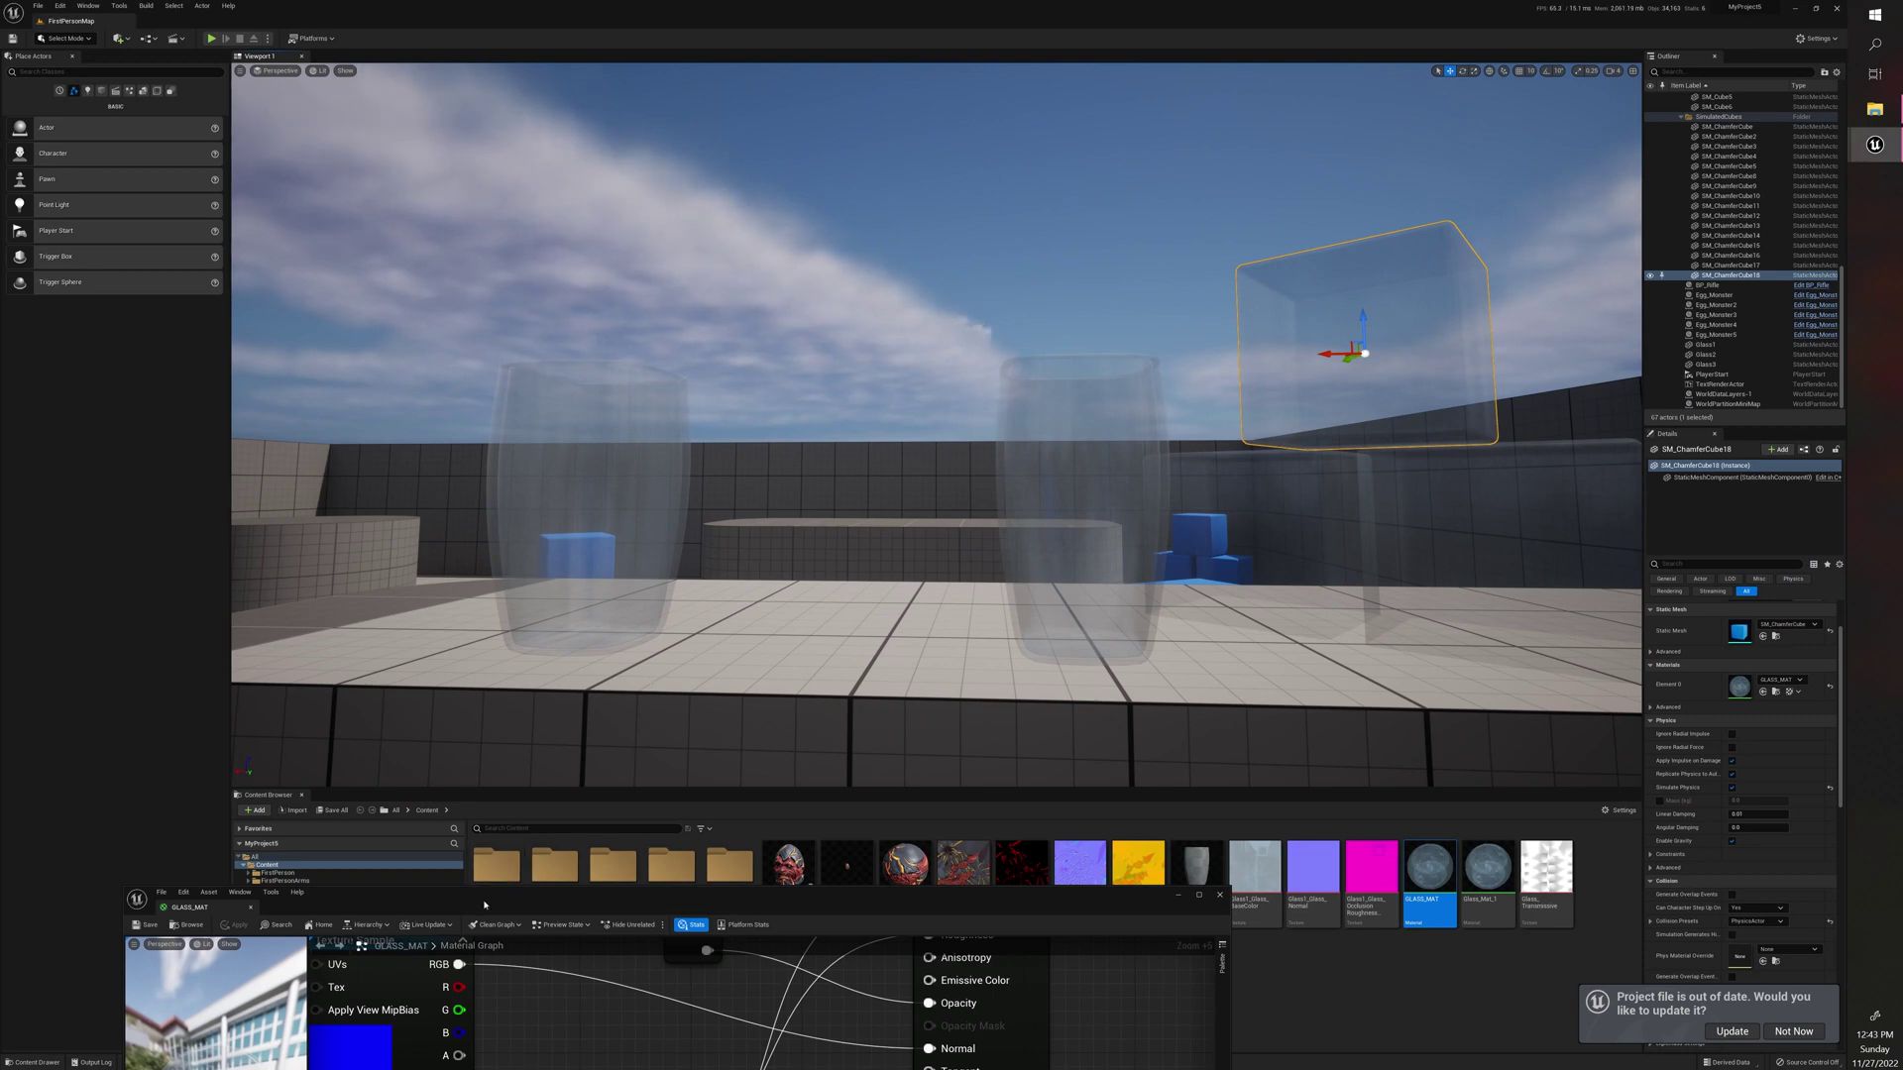
Step: Open the GLASS_MAT material and place its editor window over the level viewport
click(1219, 896)
double_click(1430, 873)
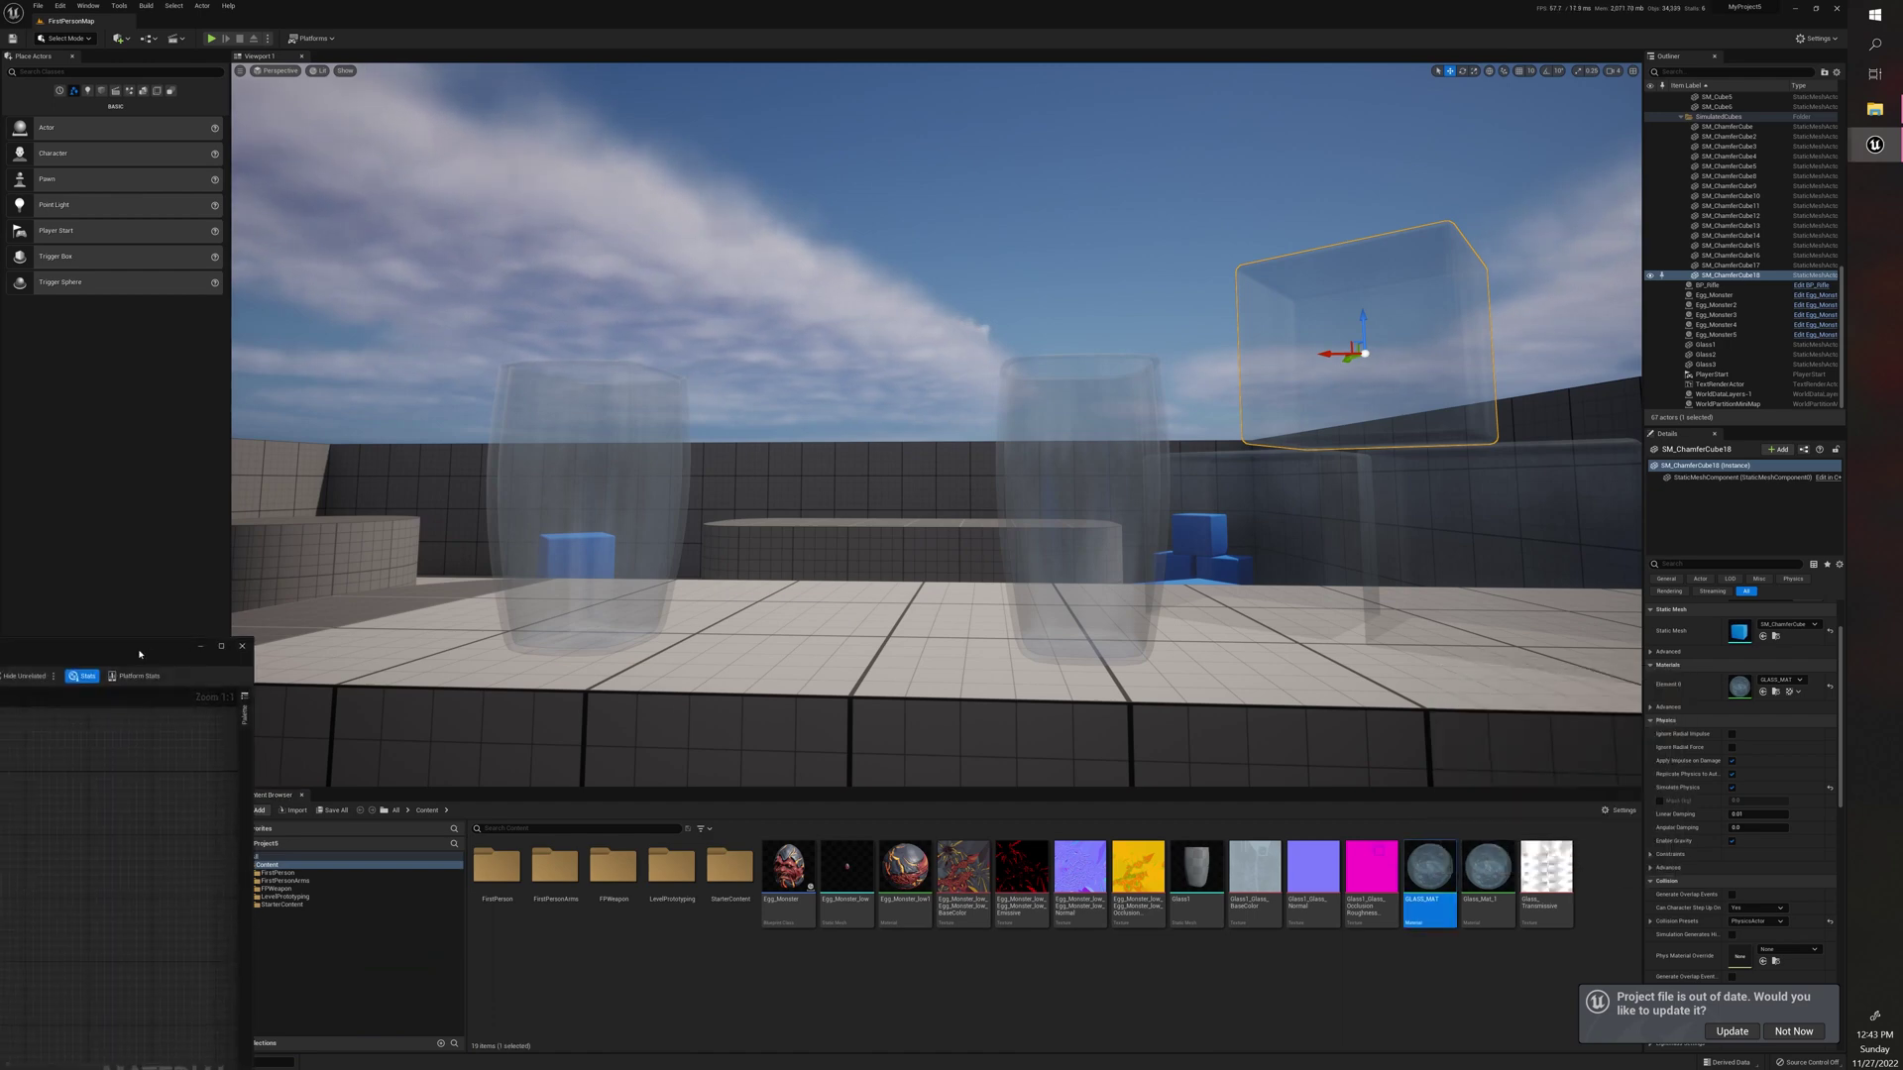
drag(139, 654, 1143, 201)
scroll(976, 456, down, 3)
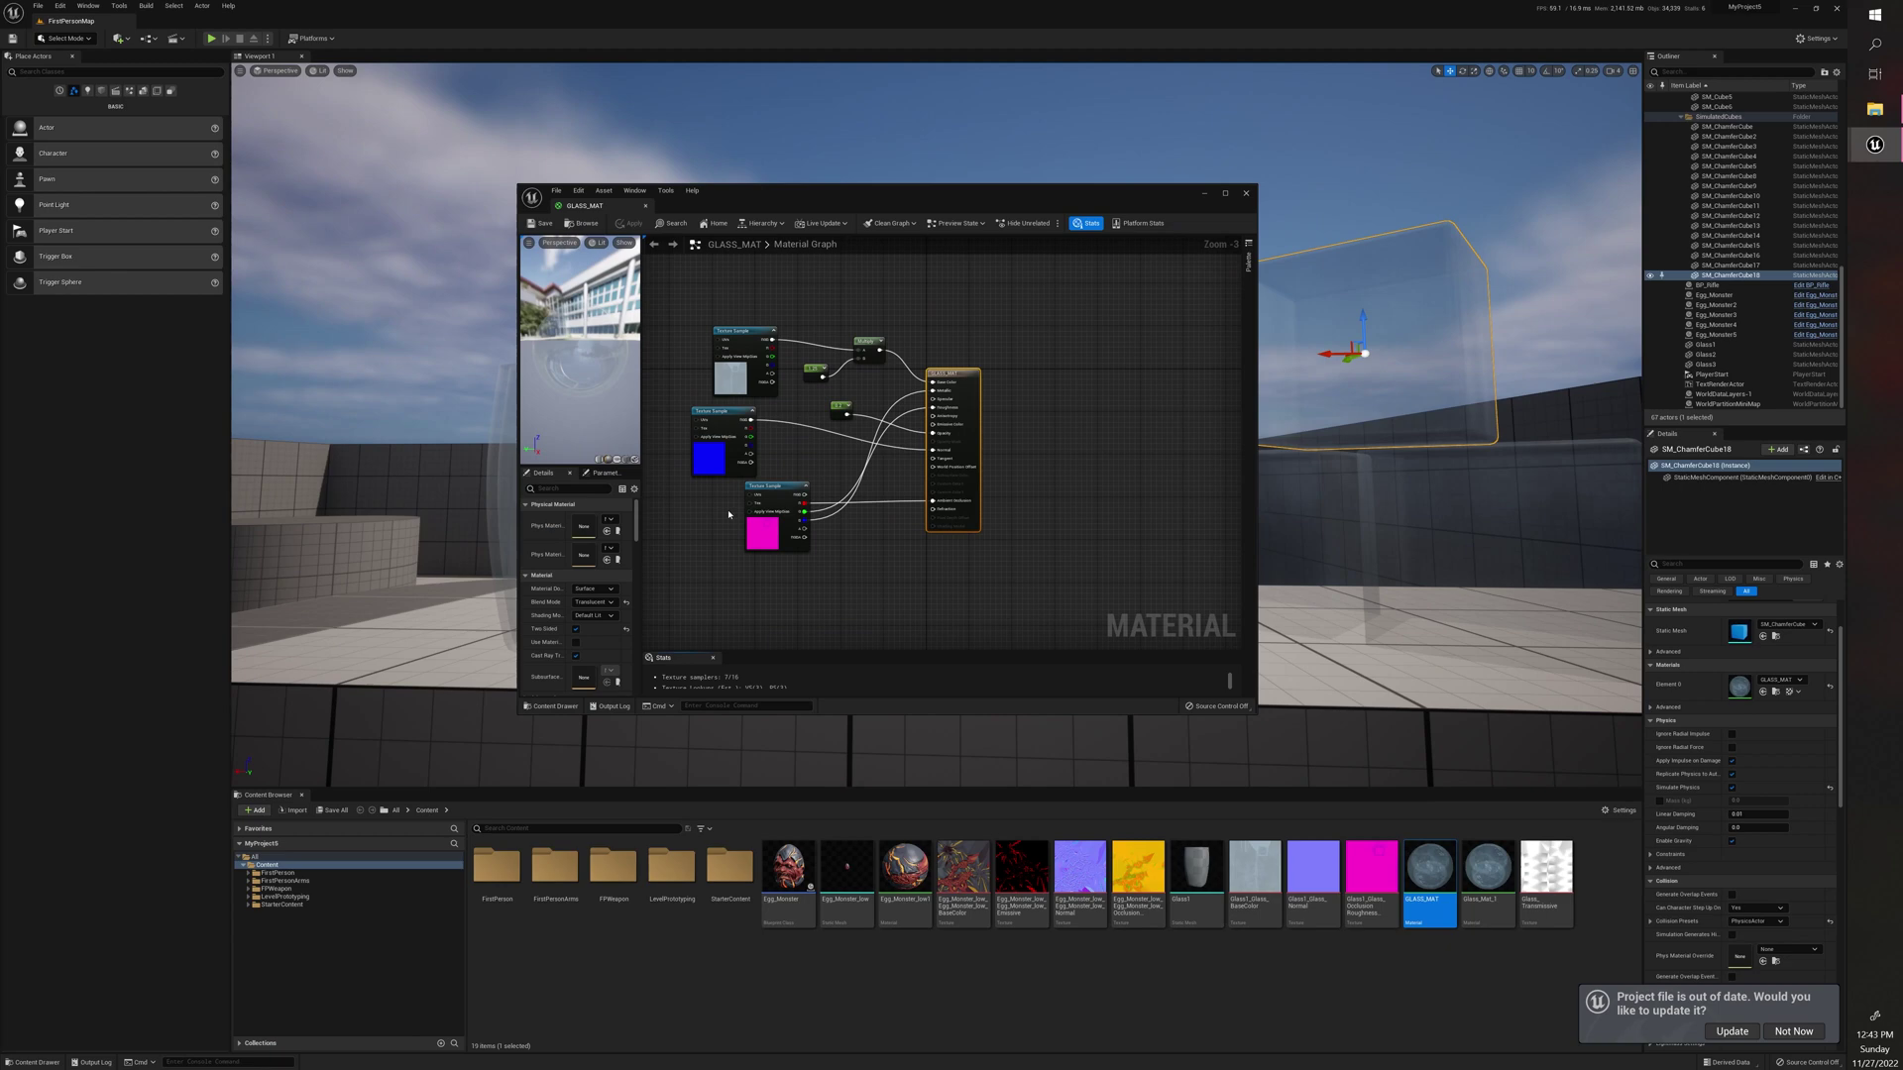
Step: Add two Constant nodes below the texture samples in the material graph and stack them vertically
scroll(826, 545, up, 3)
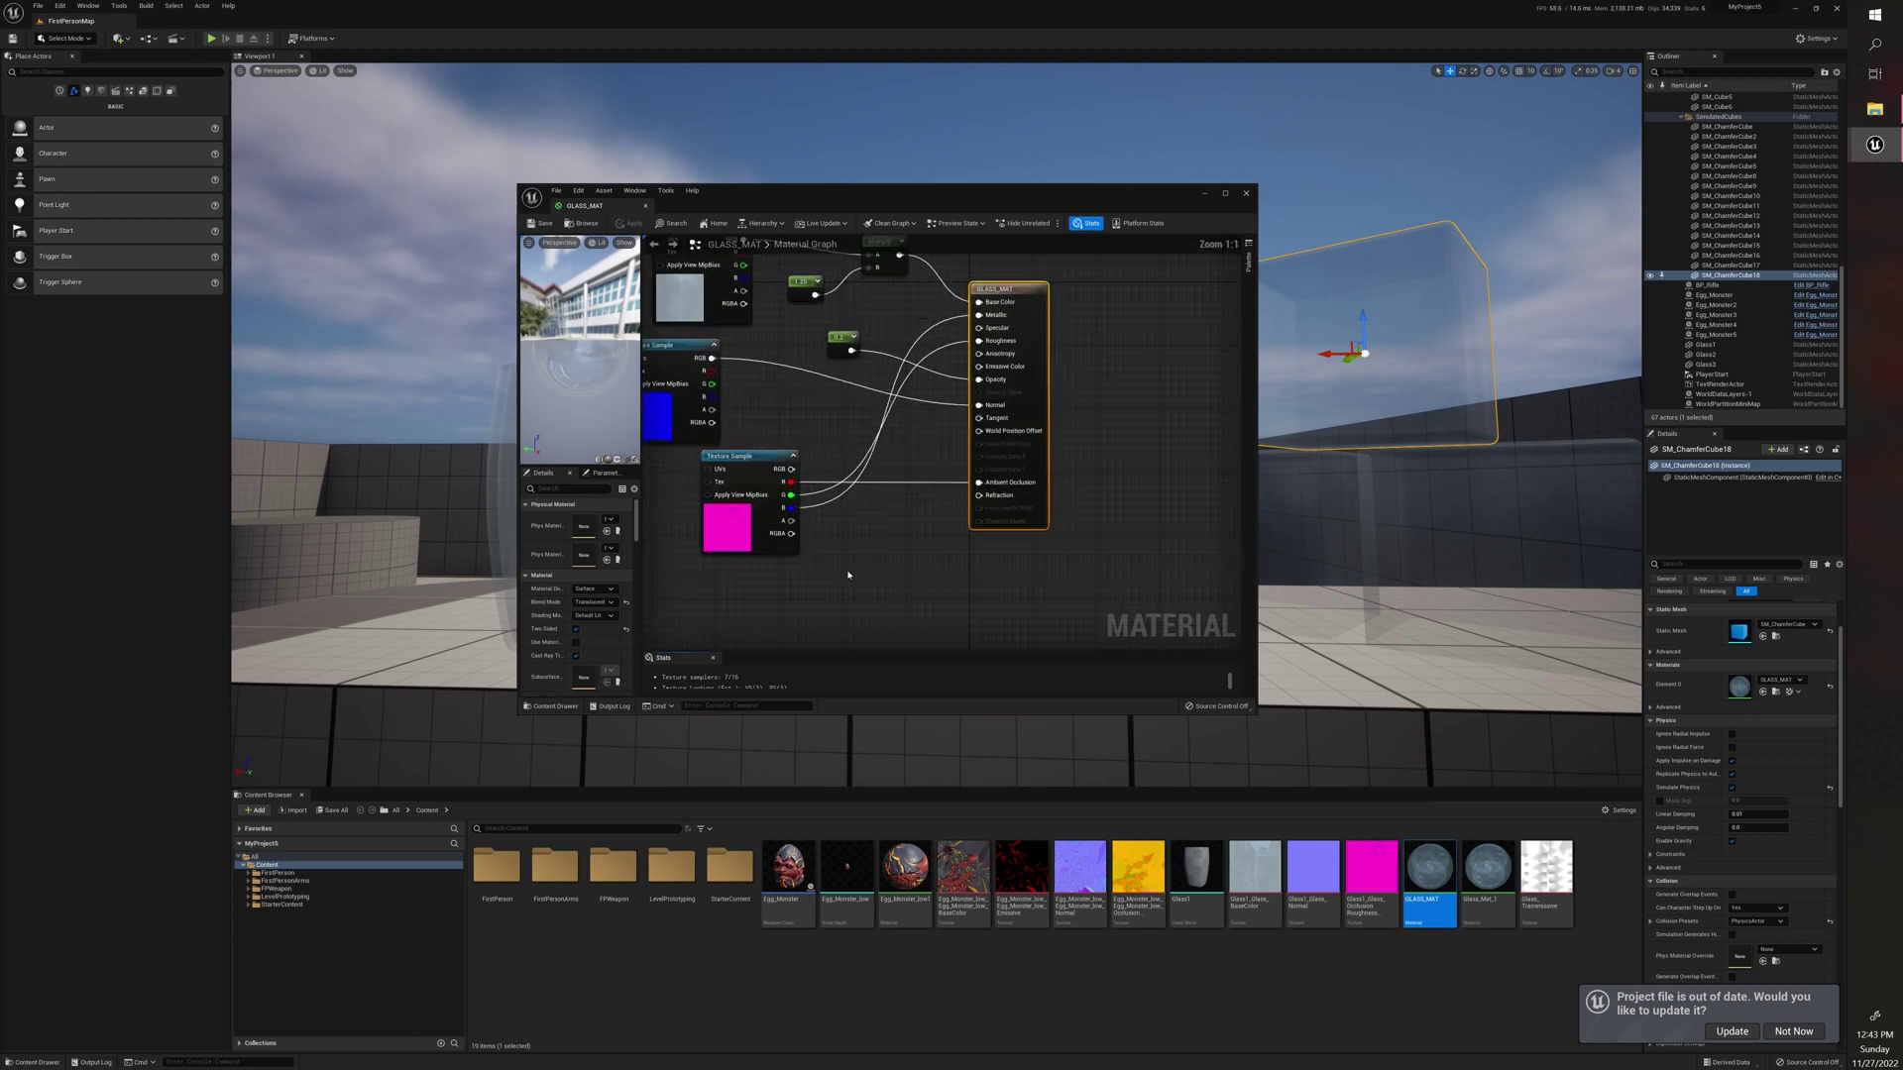
right_drag(848, 576, 843, 553)
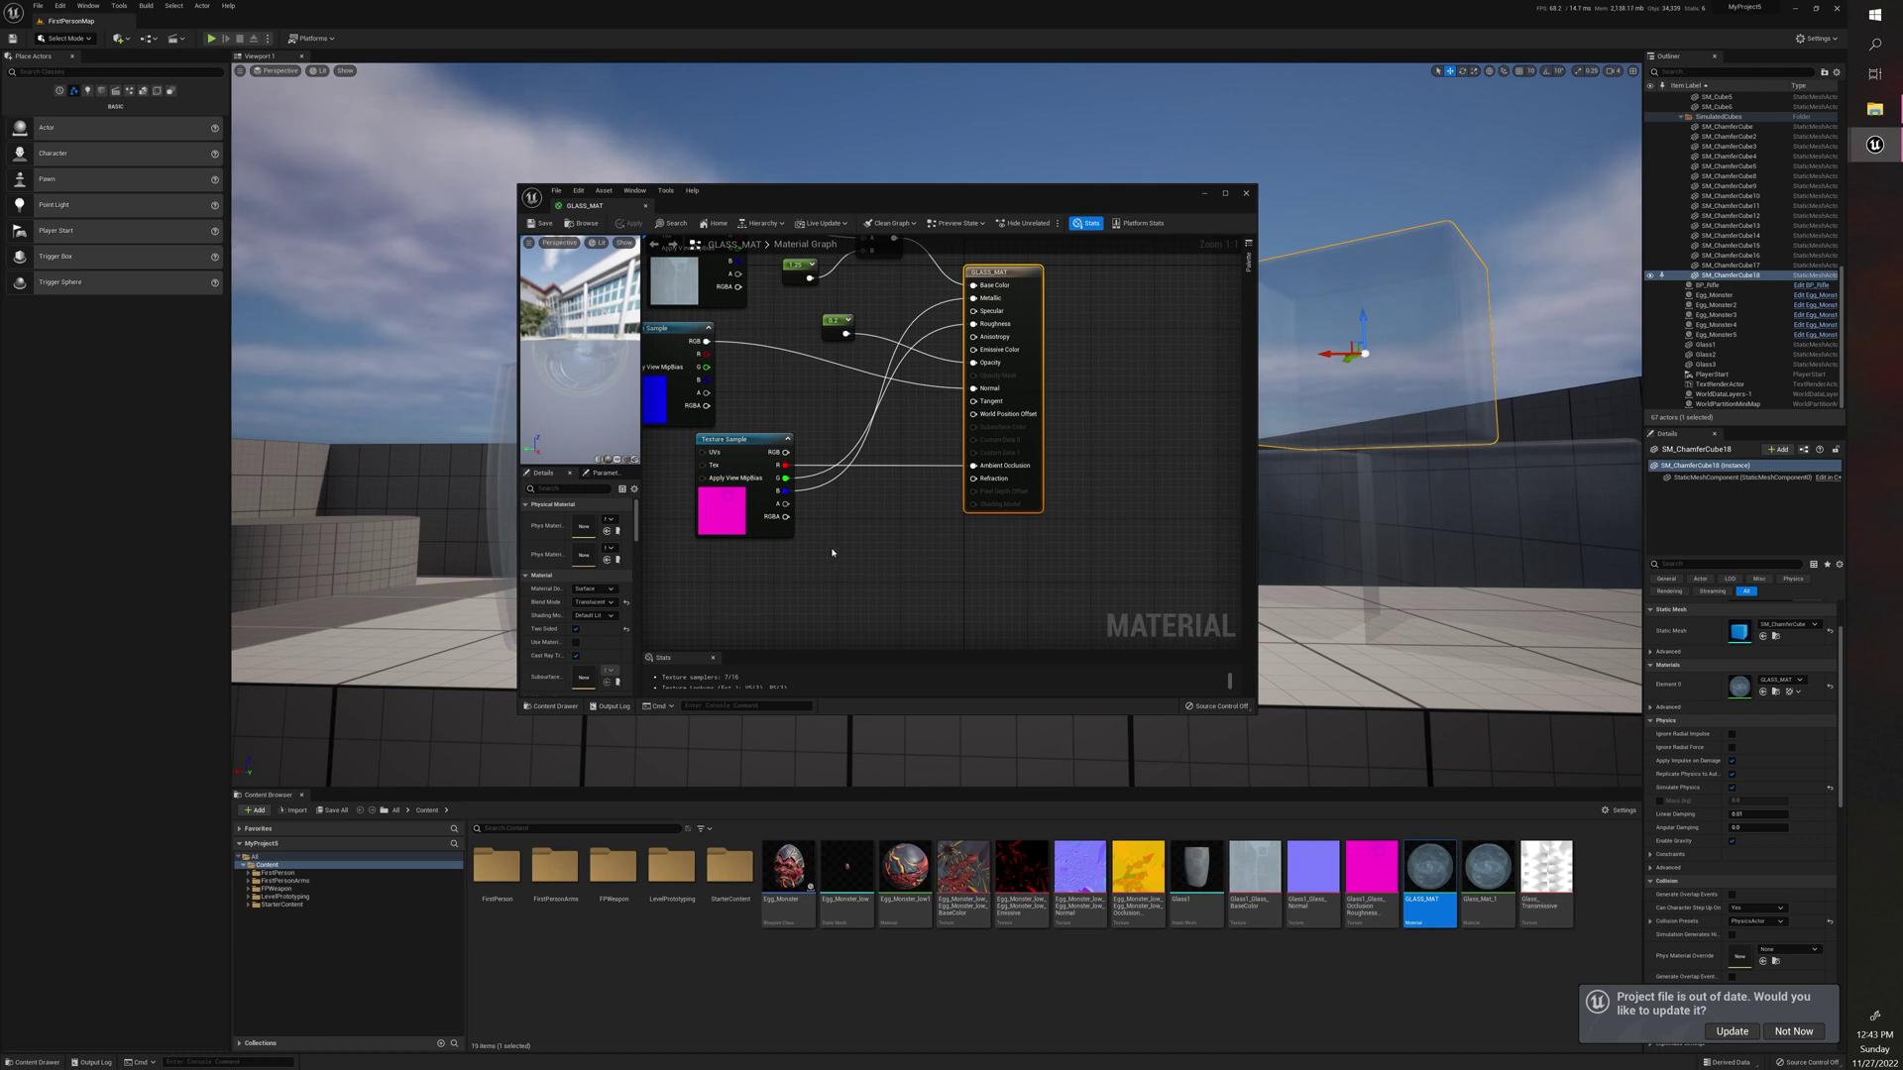
click(832, 553)
click(909, 553)
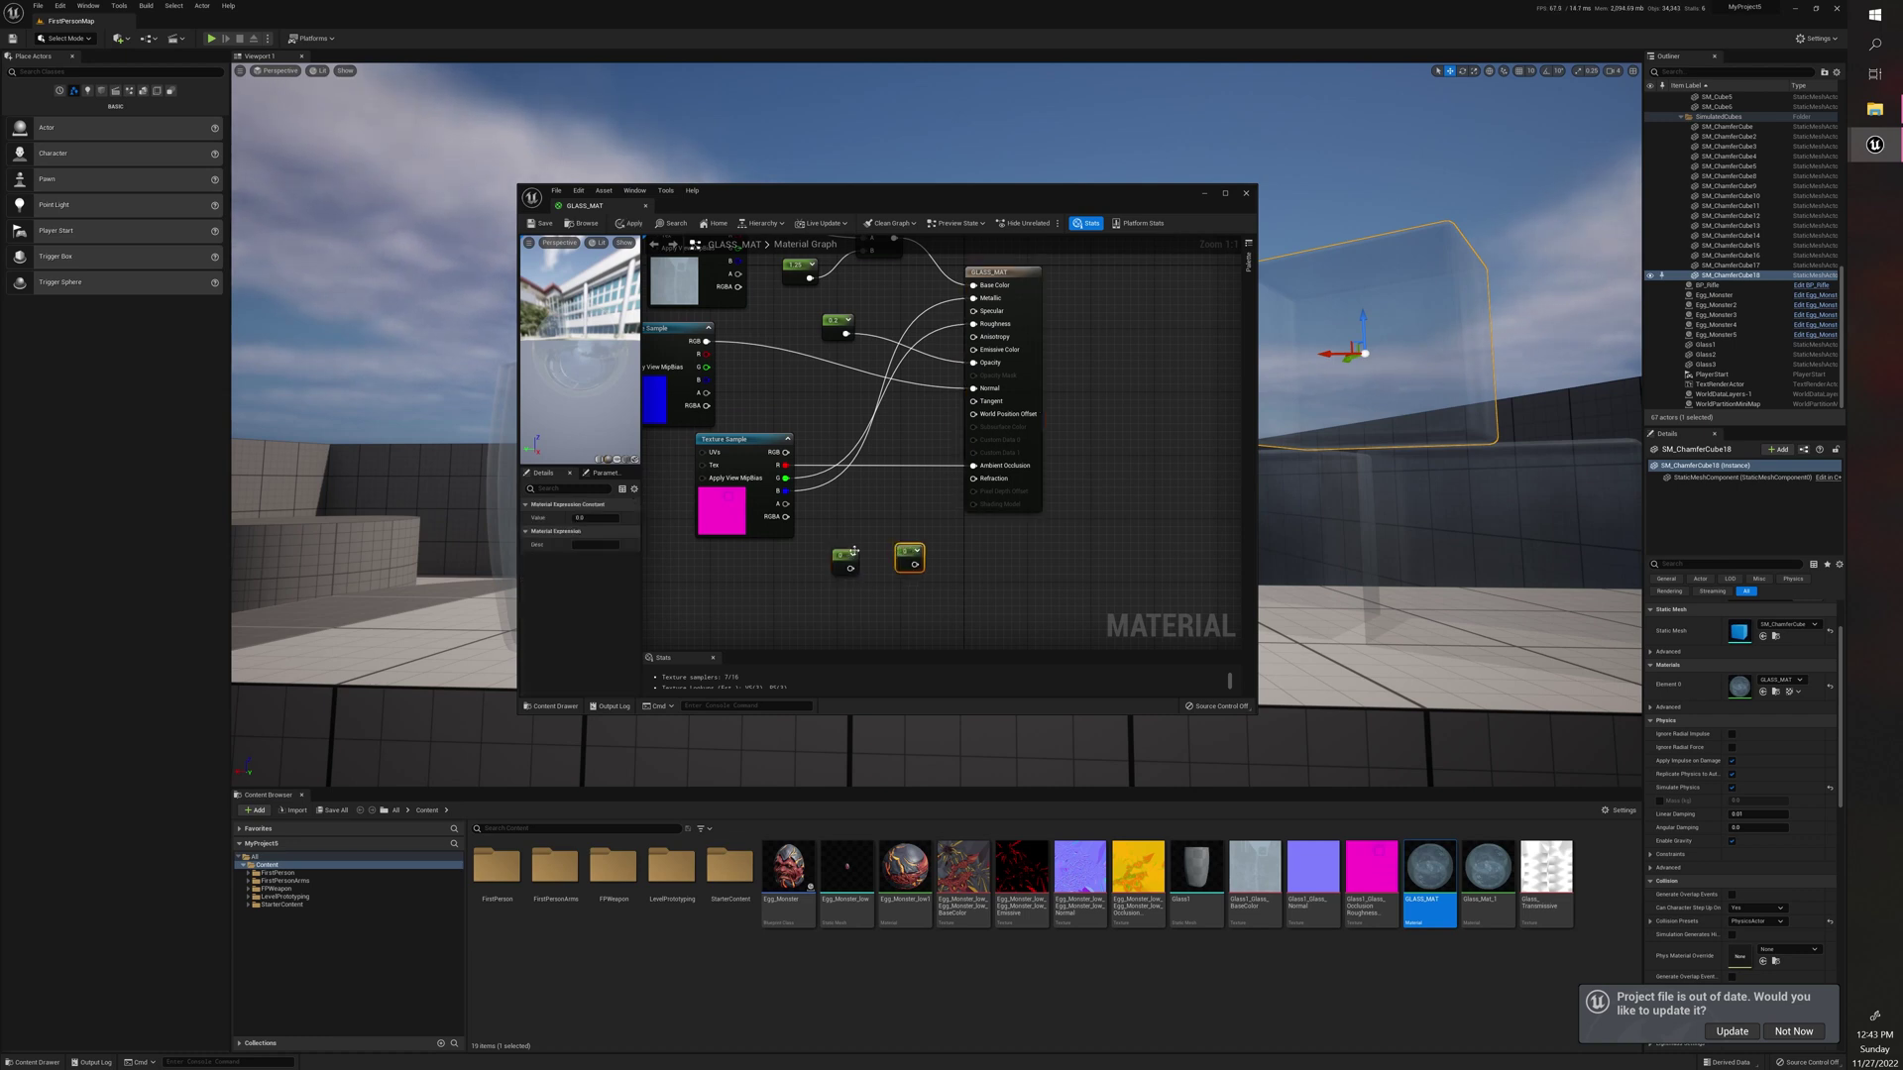
drag(913, 553, 841, 550)
click(904, 565)
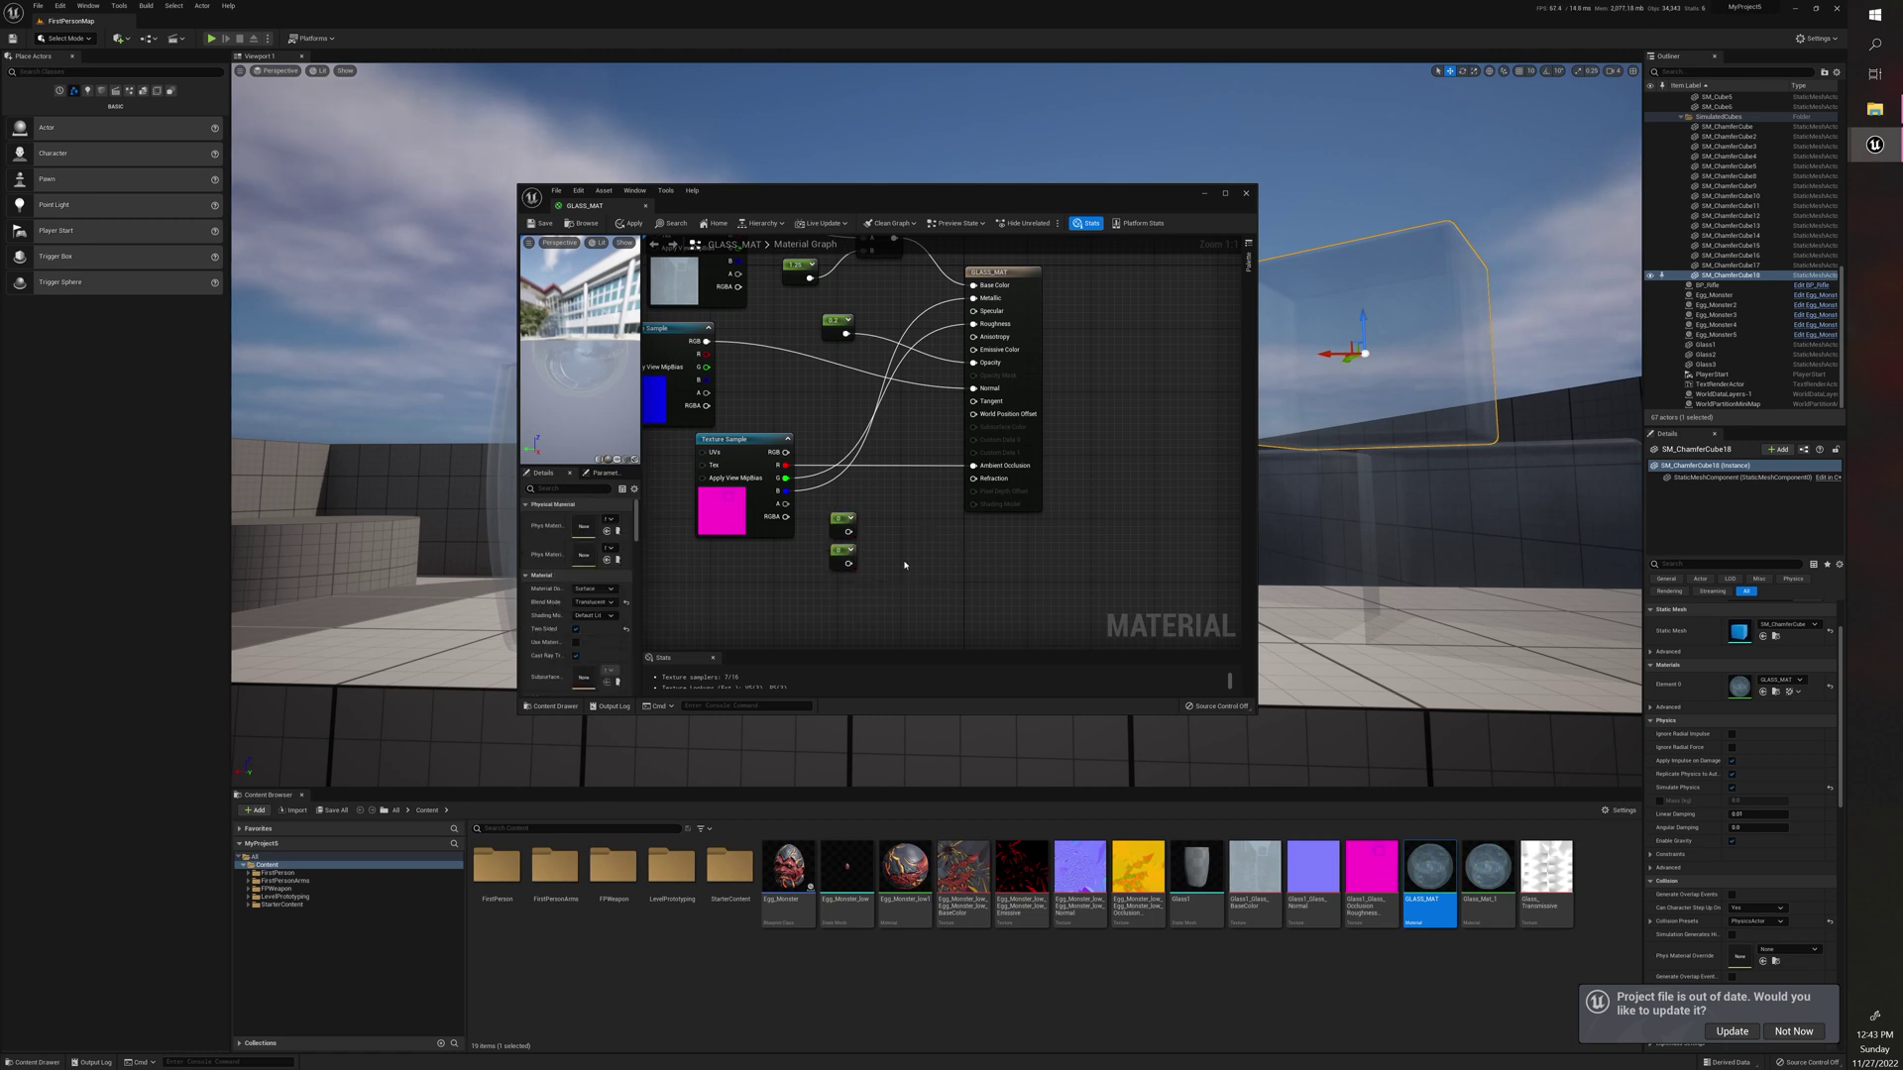
Step: Add a LinearInterpolate node beside the two new constants
right_click(904, 565)
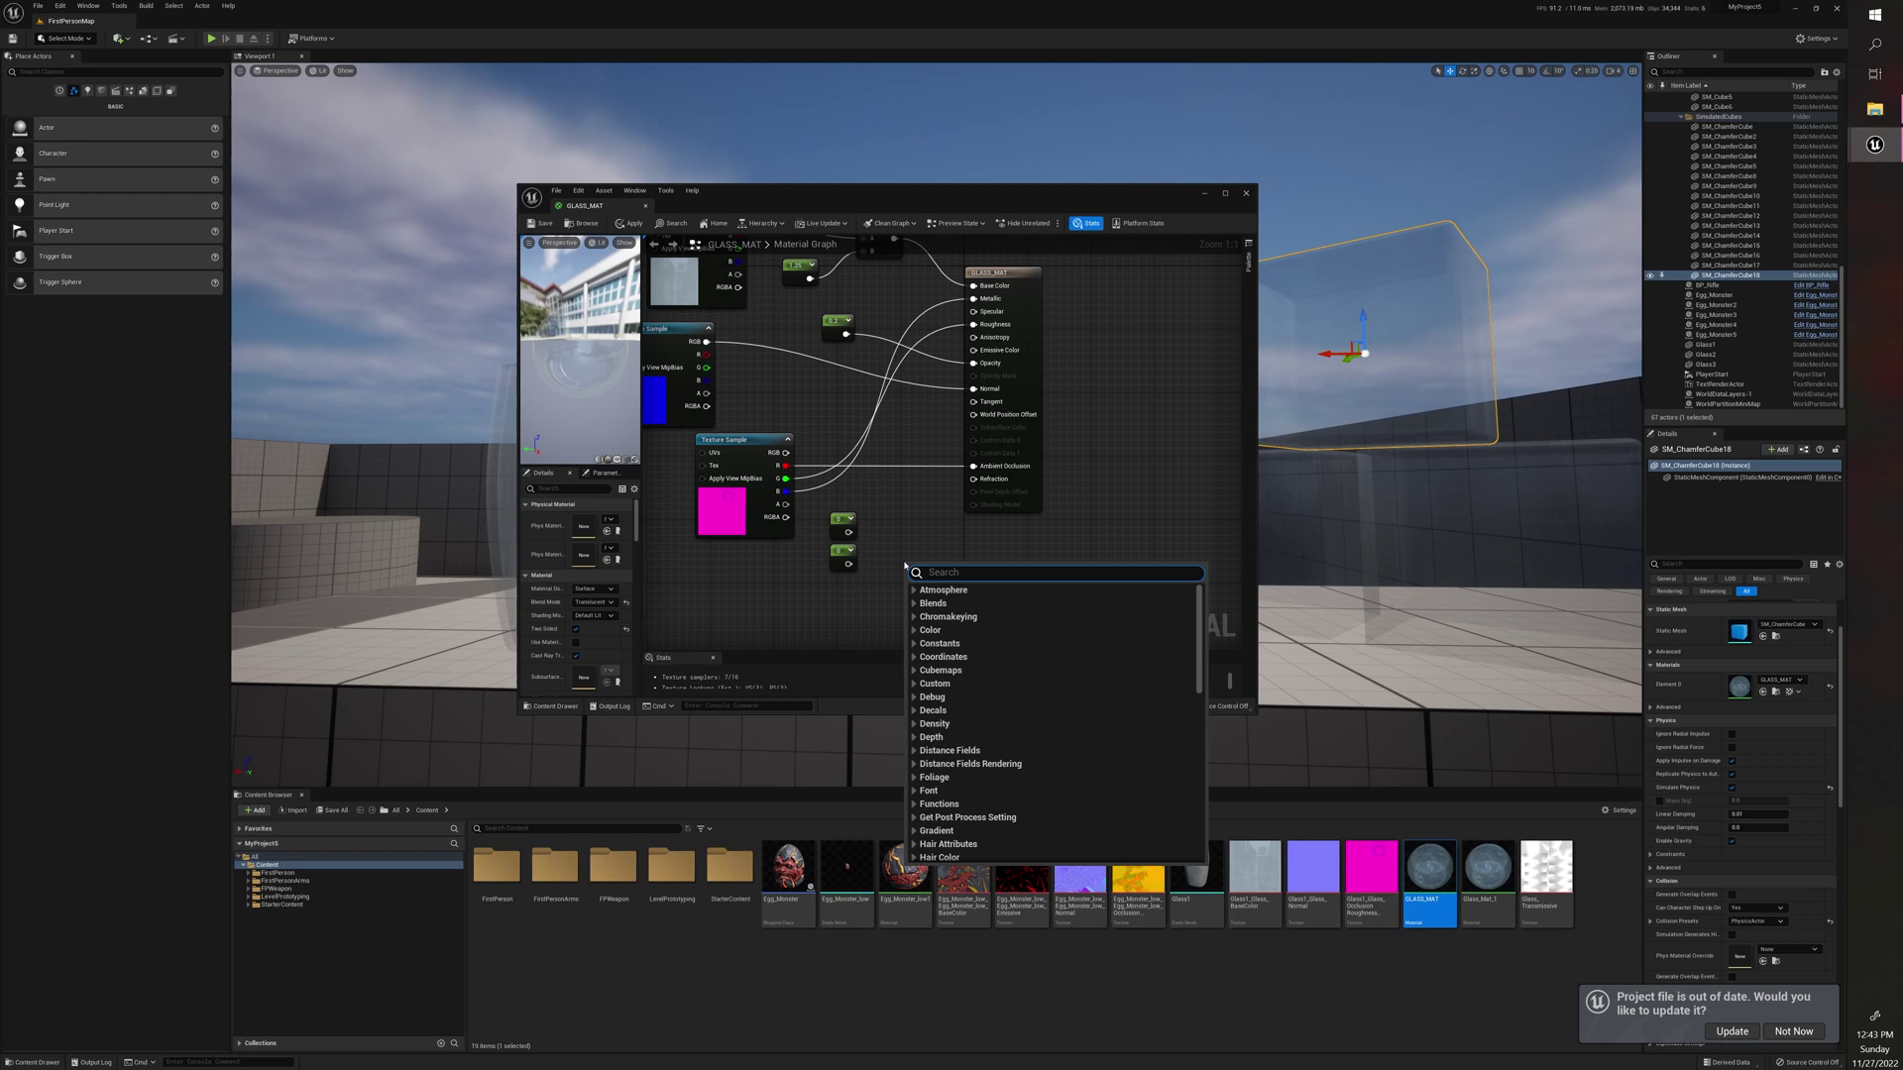
text(lerp)
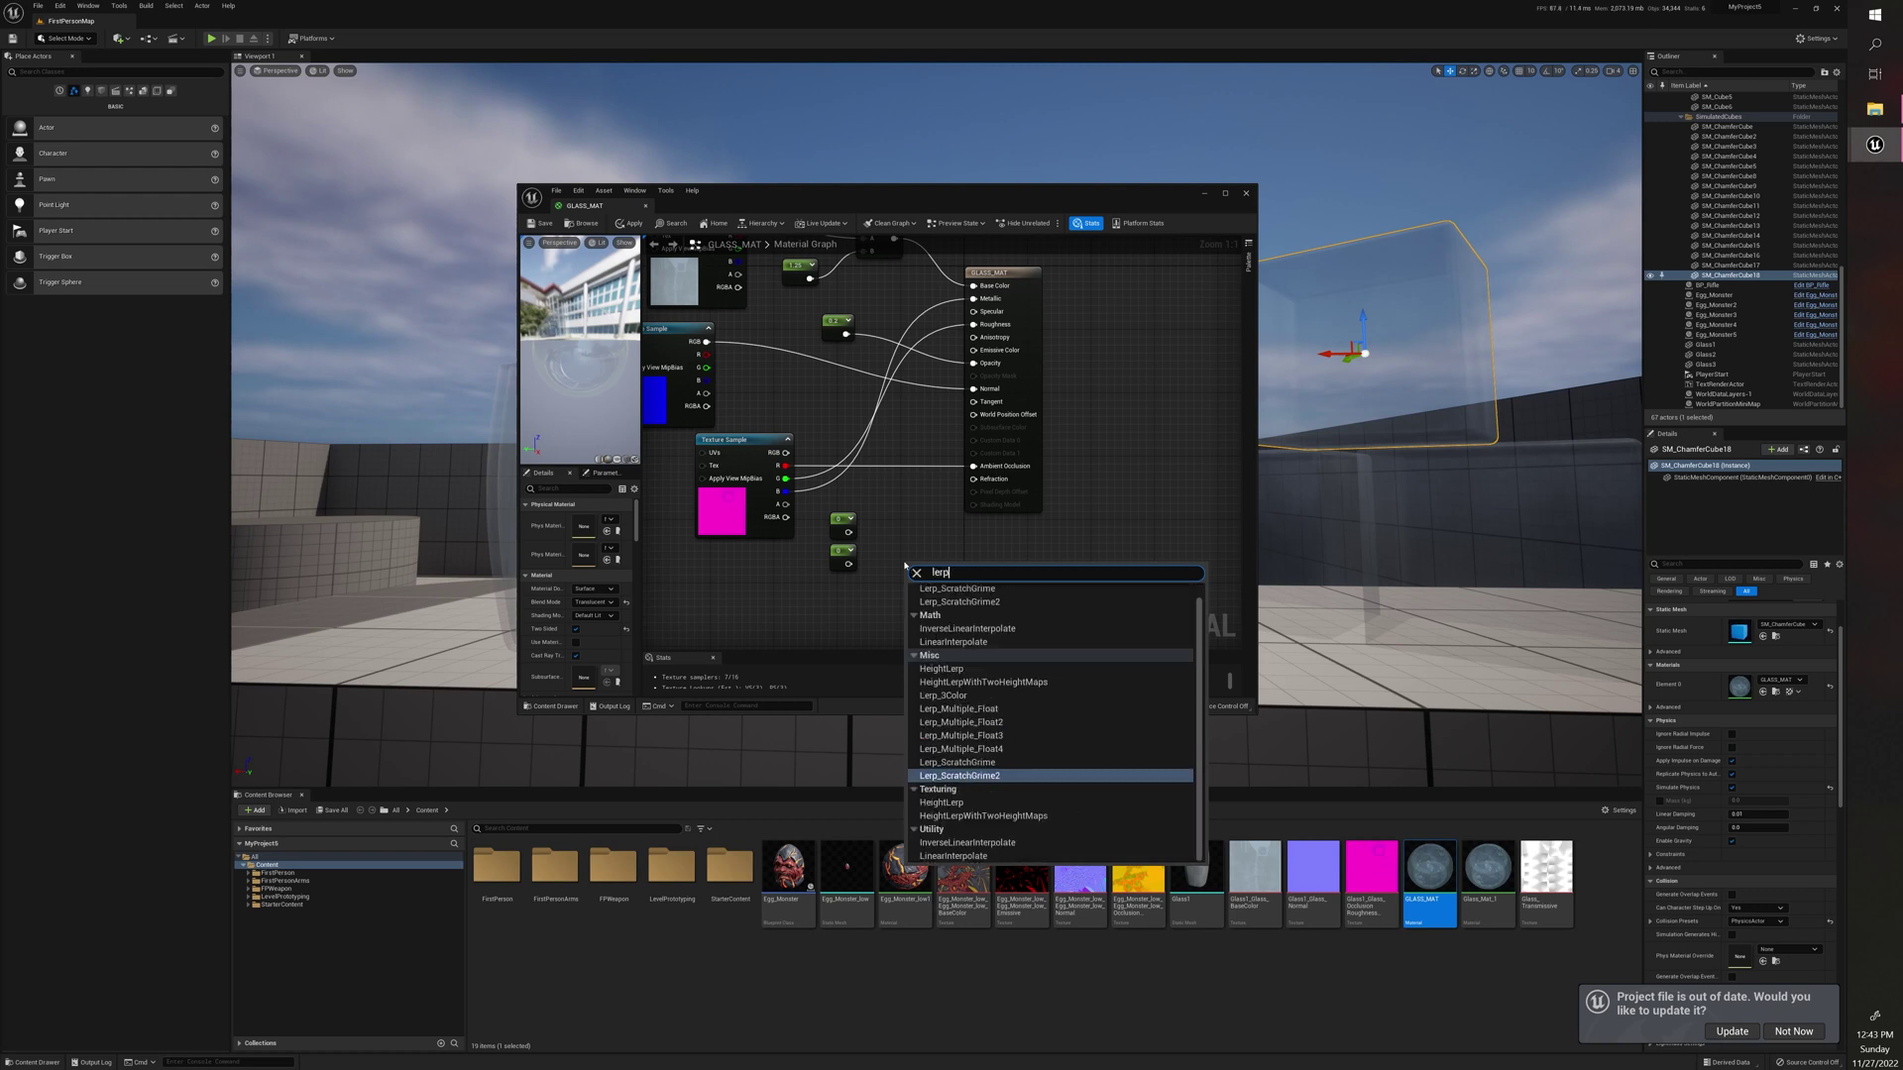
click(946, 643)
drag(920, 563, 909, 538)
click(765, 601)
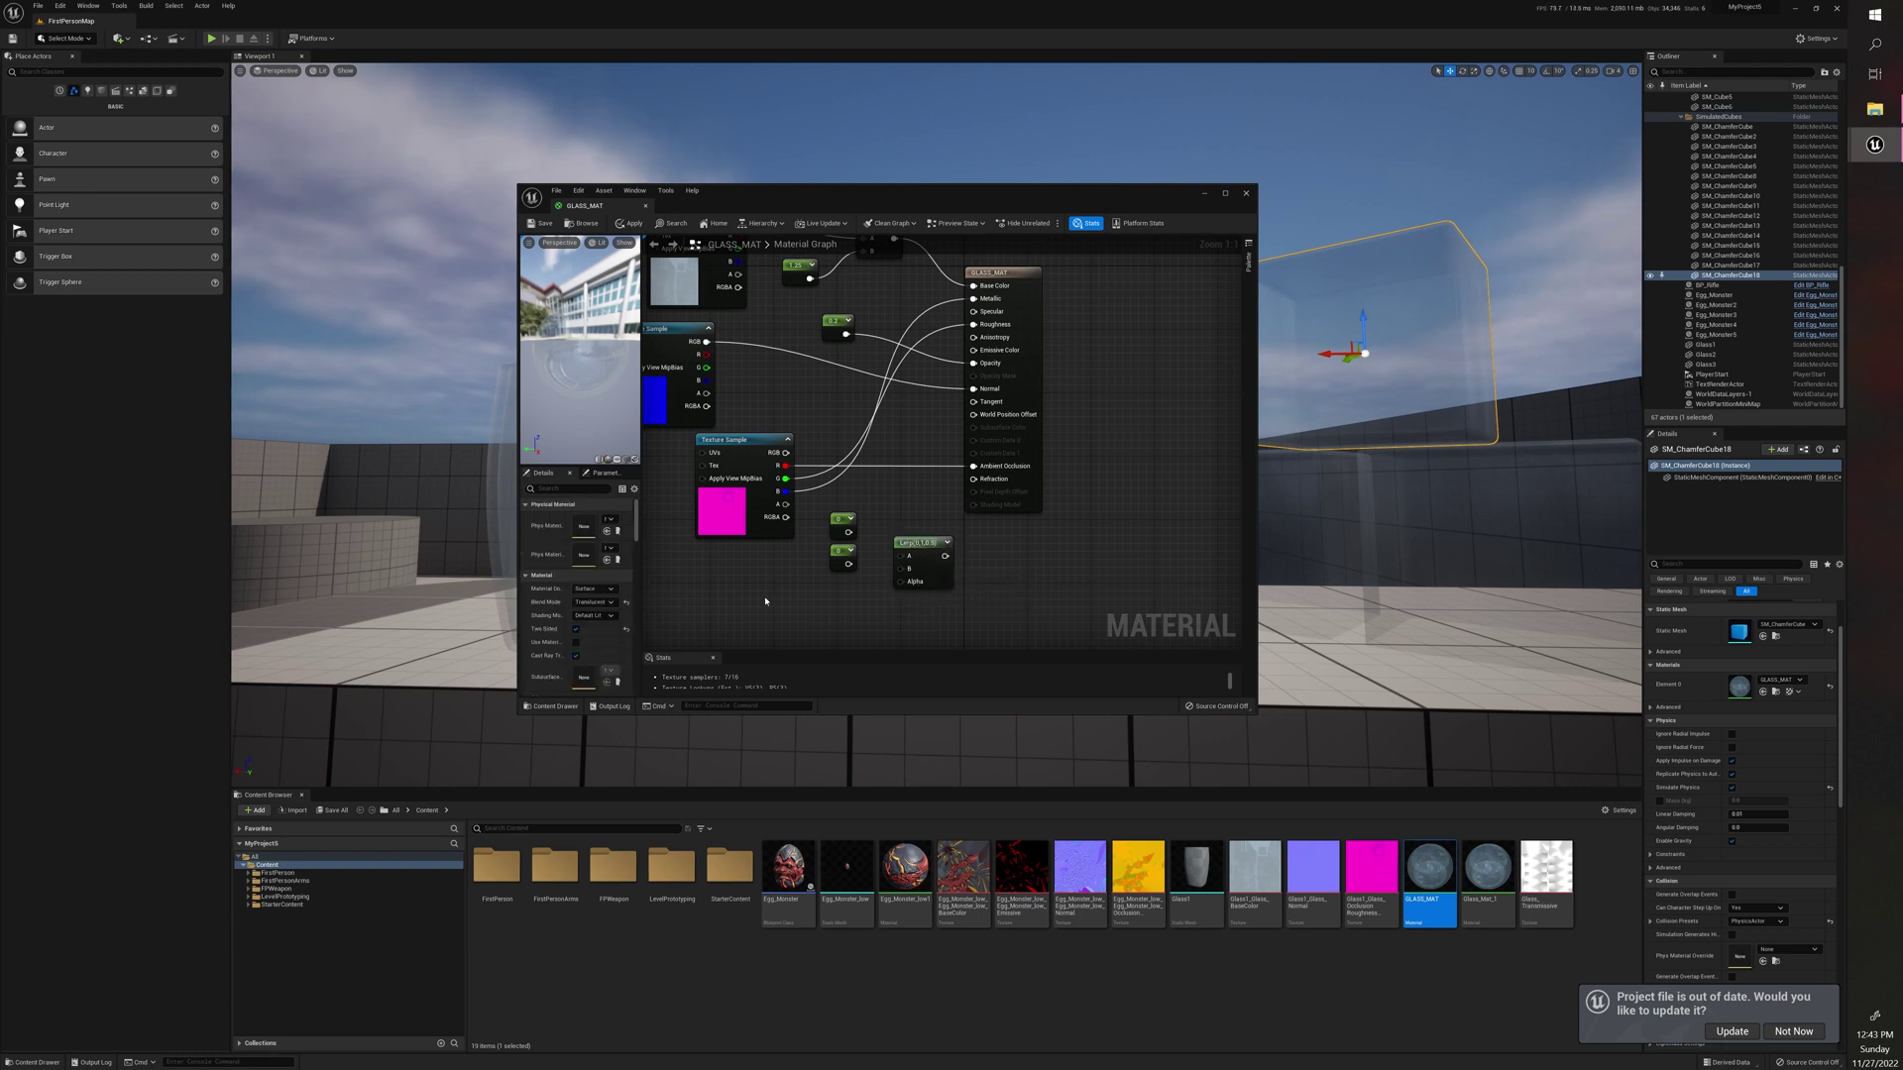
Step: Add a Fresnel node and place it below the two constants
right_click(765, 600)
text(fresn)
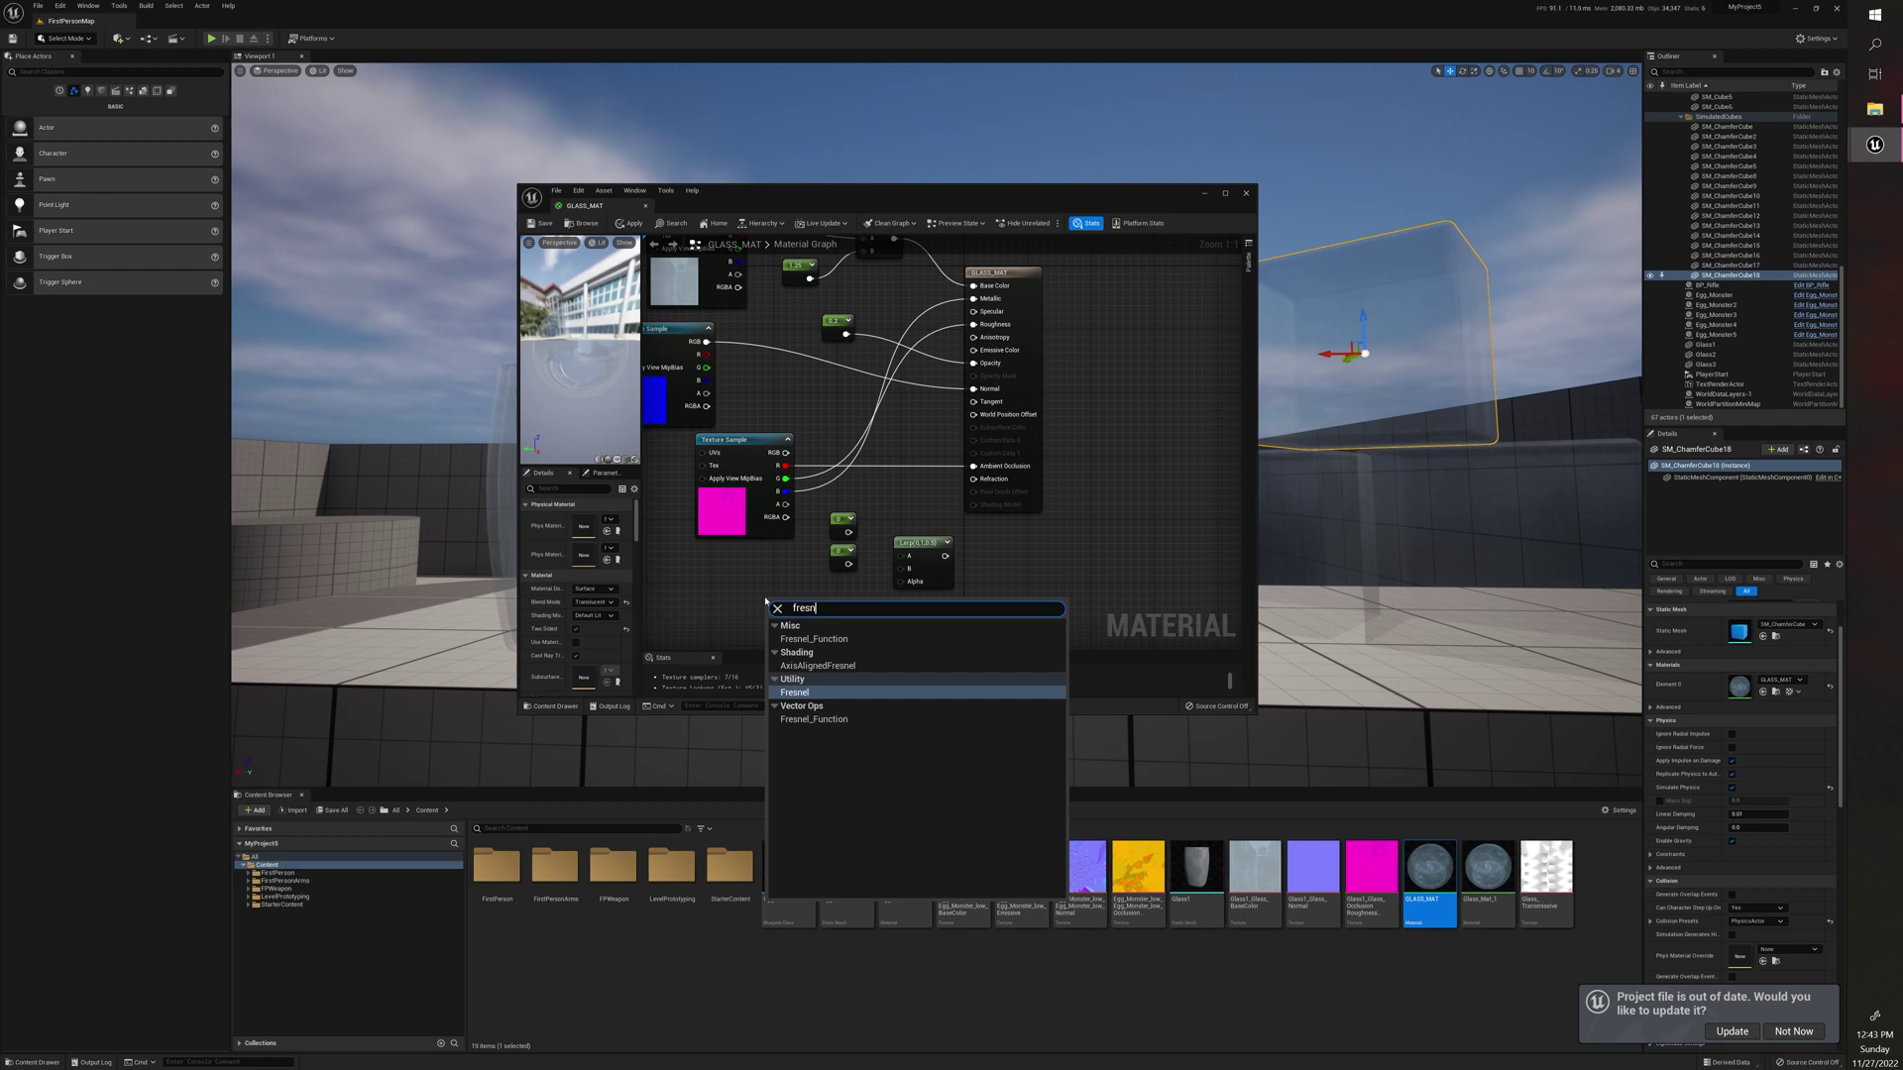
key(Return)
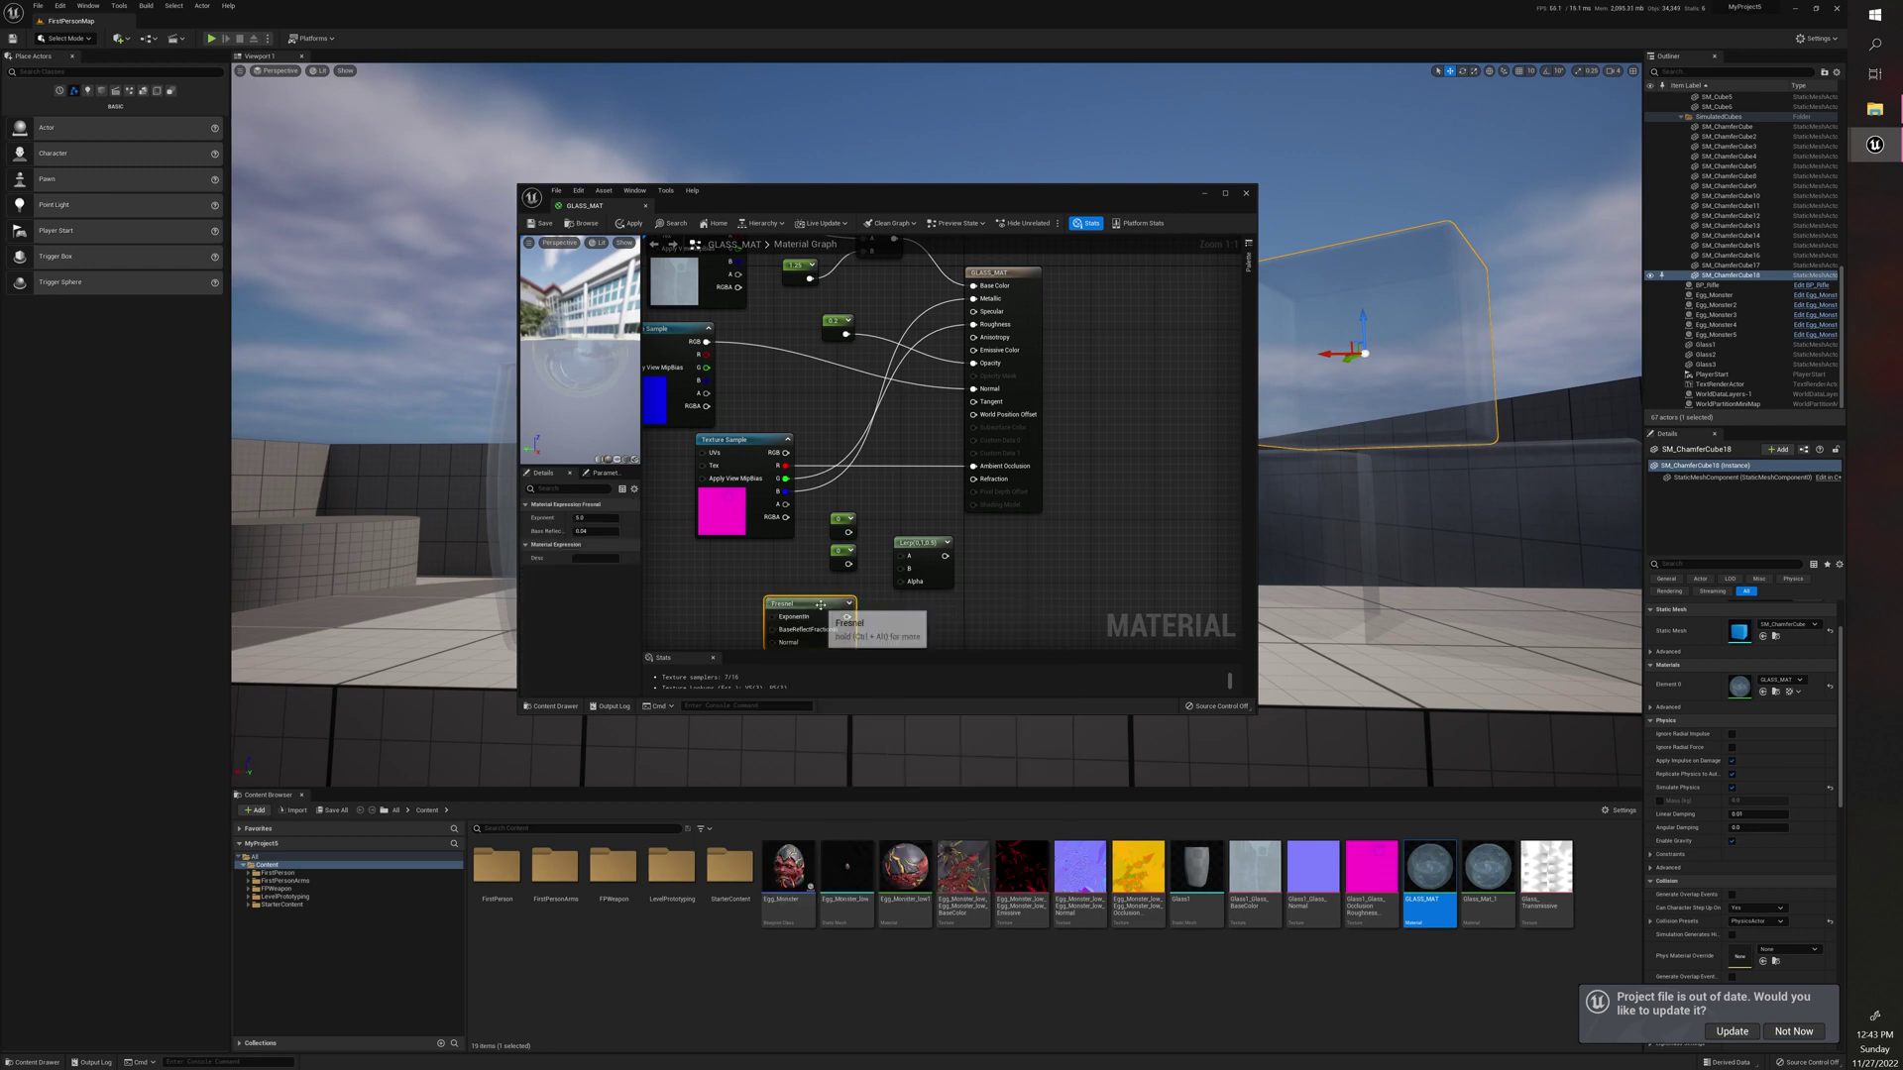
right_drag(804, 559, 802, 552)
drag(807, 569, 794, 565)
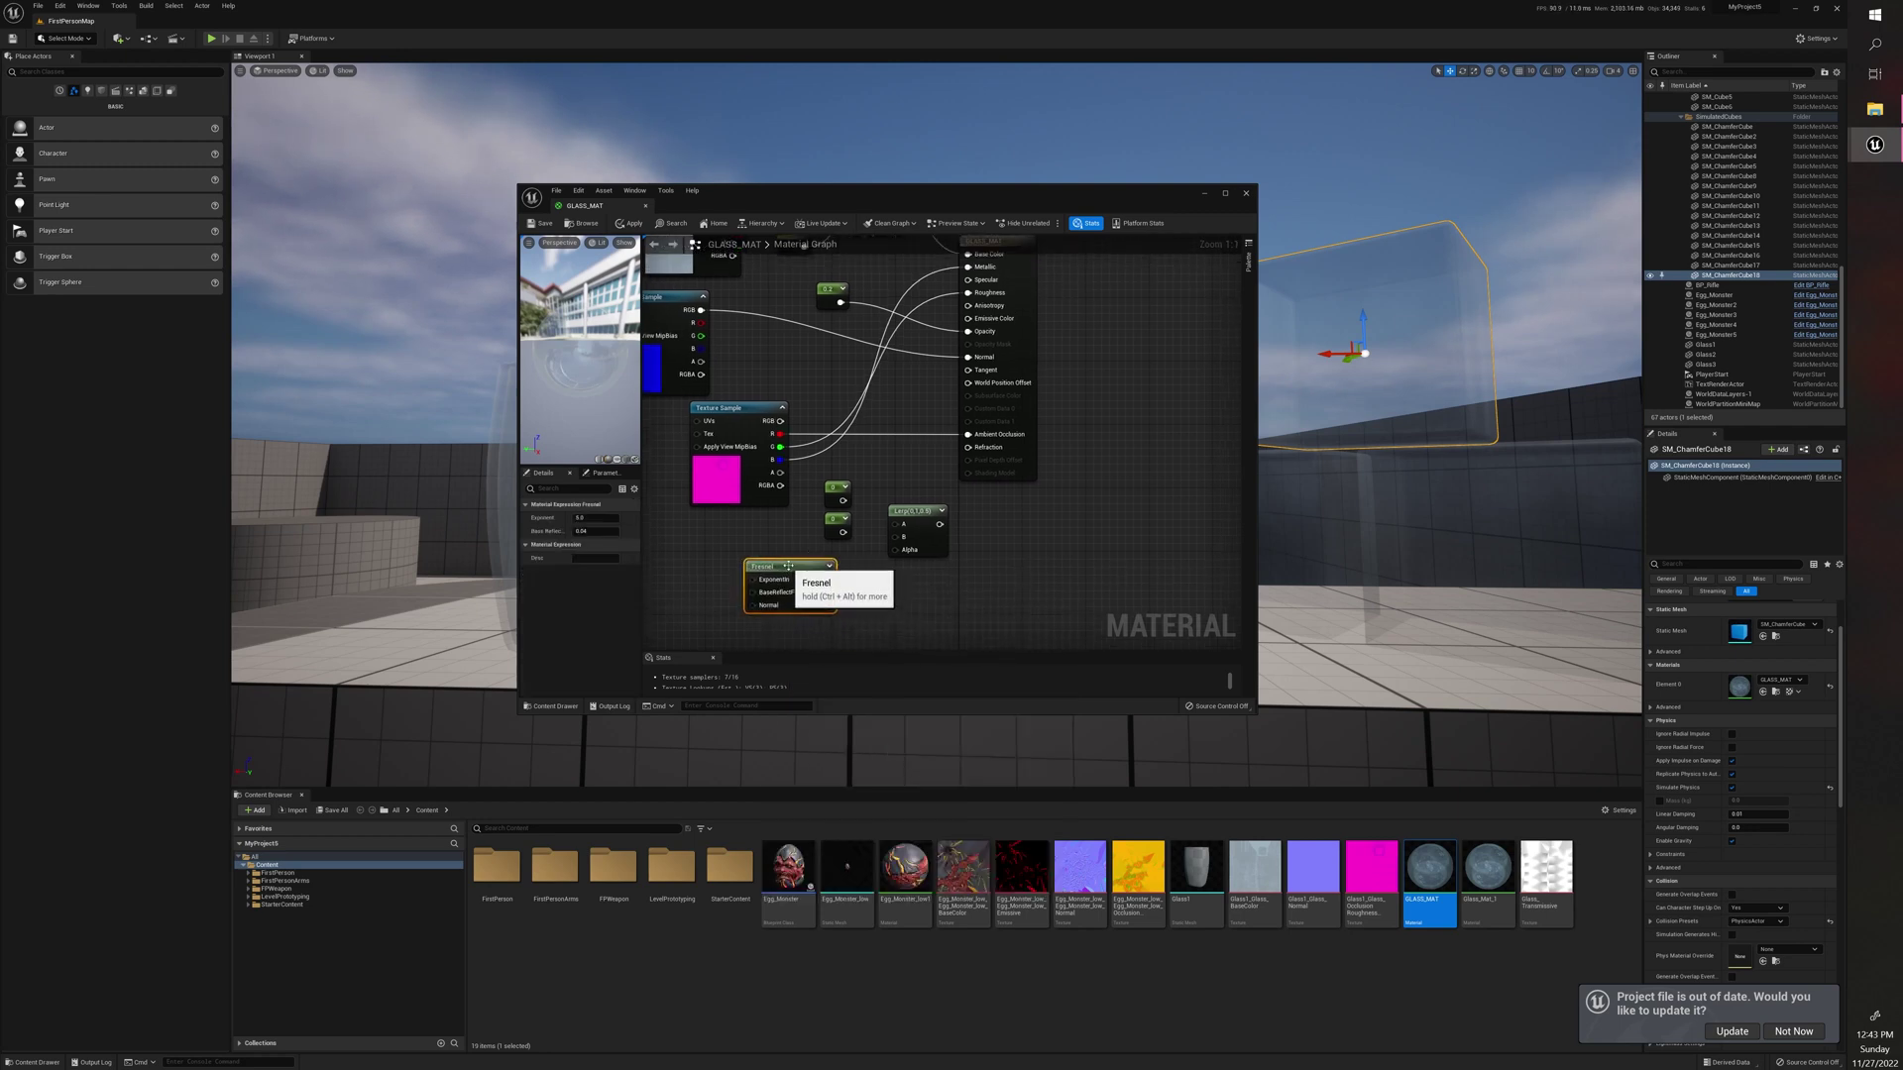
Step: Set the upper new constant to 1 and connect it to the Lerp's A input
click(834, 491)
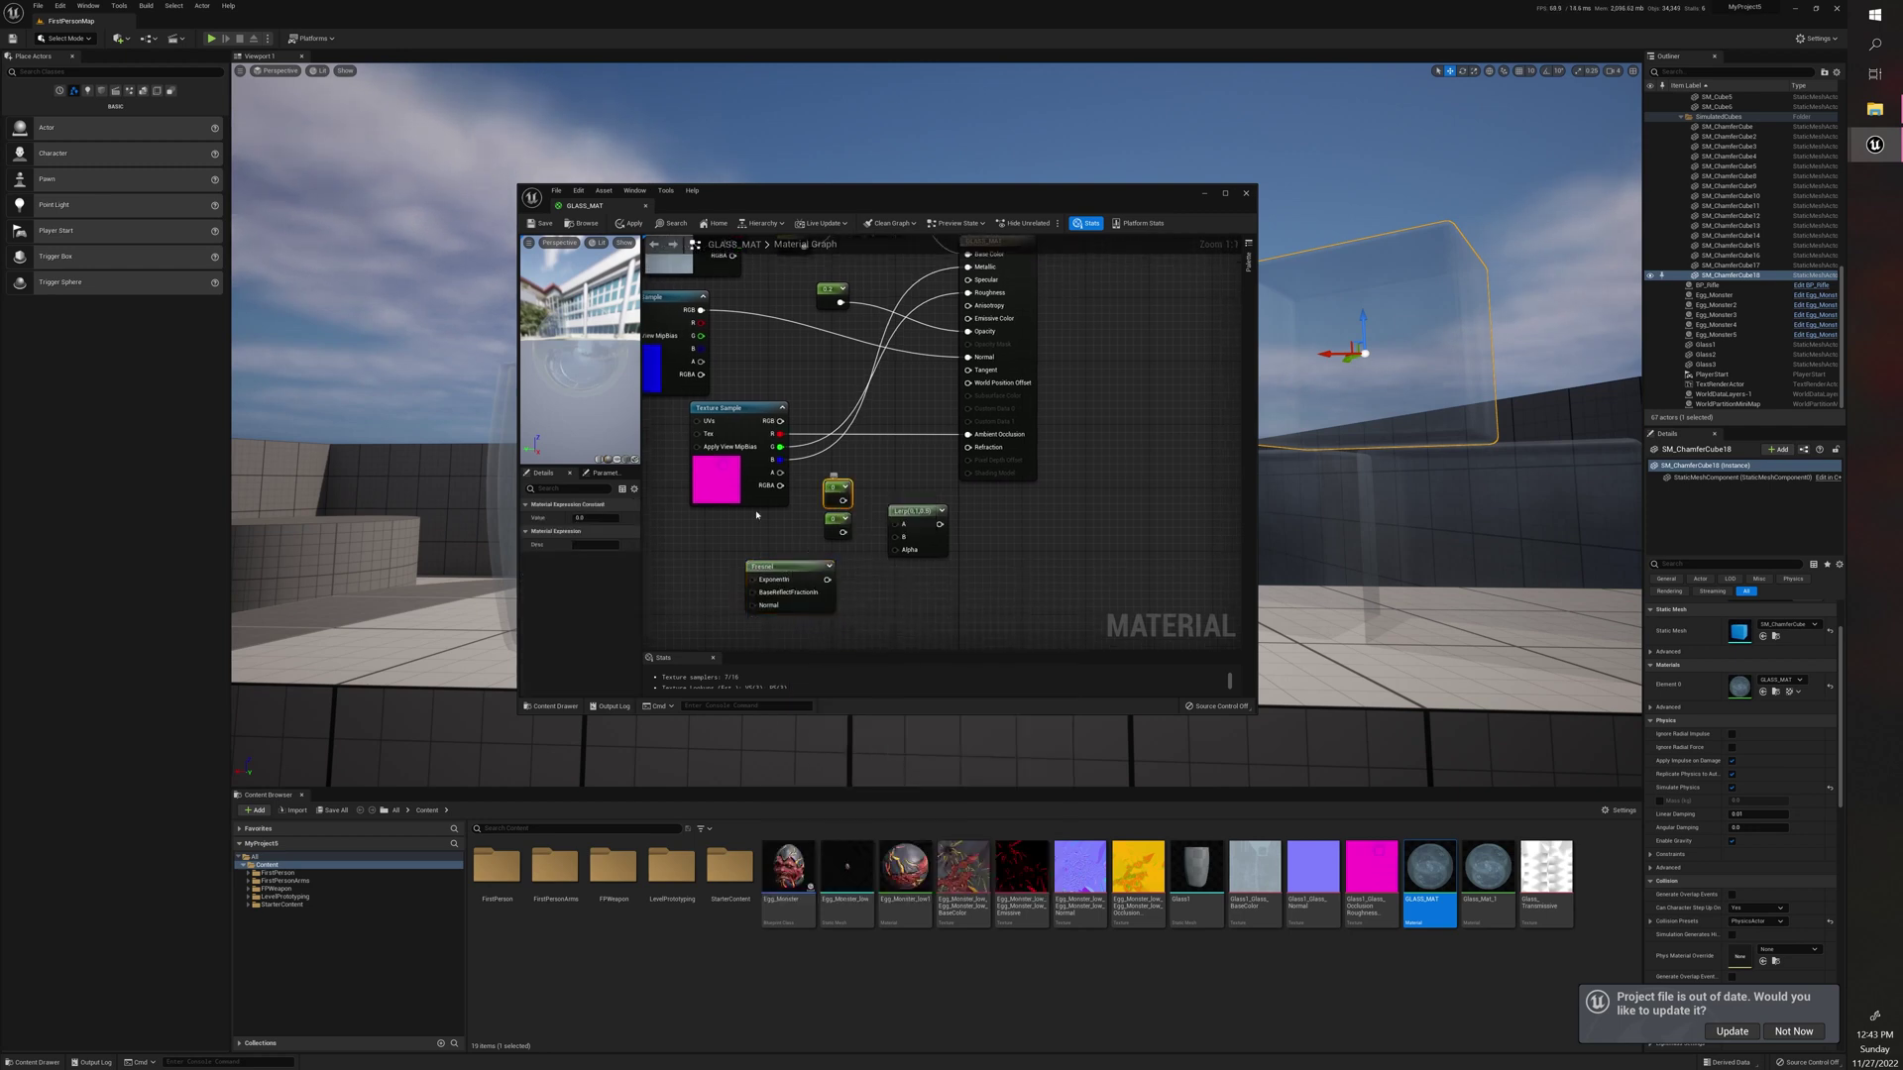
click(591, 515)
text(1)
key(Return)
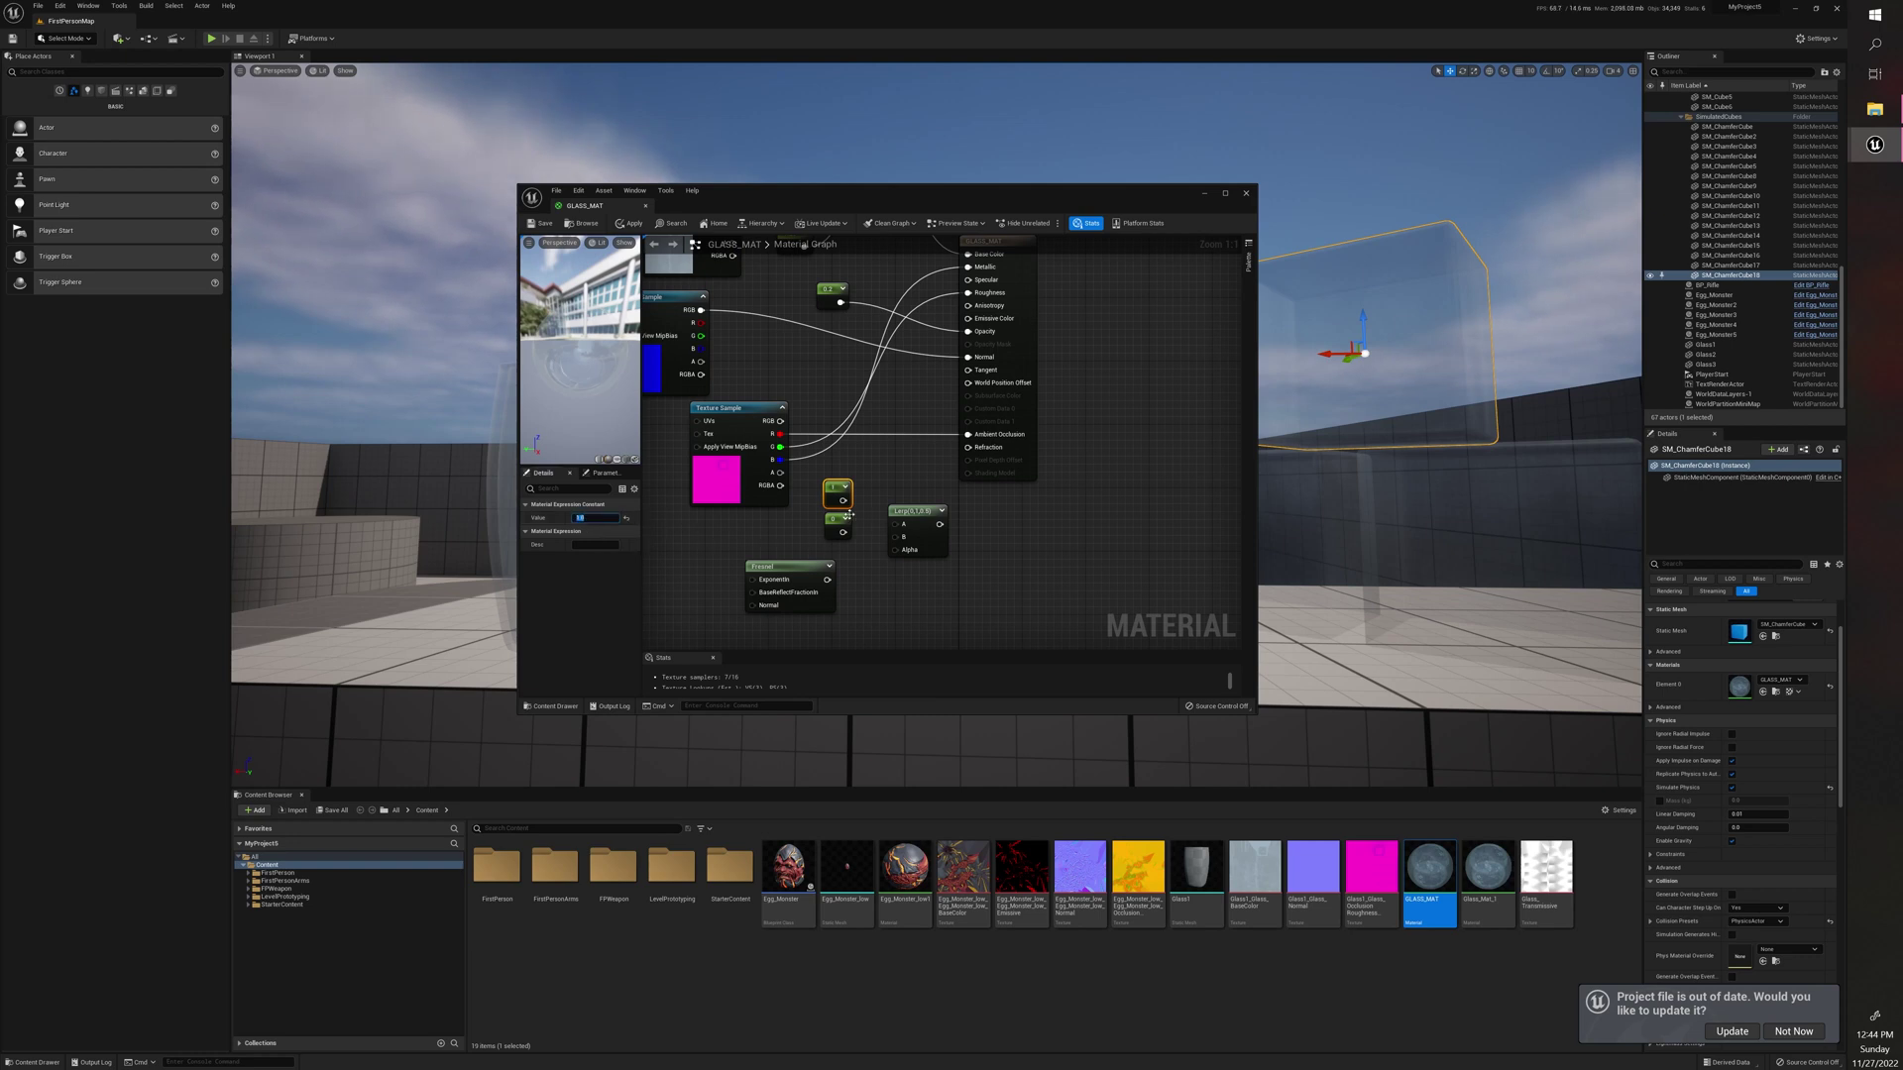
drag(843, 501, 898, 525)
Step: Set the lower new constant to 1.33 and connect it to the Lerp's B input
click(833, 517)
click(595, 518)
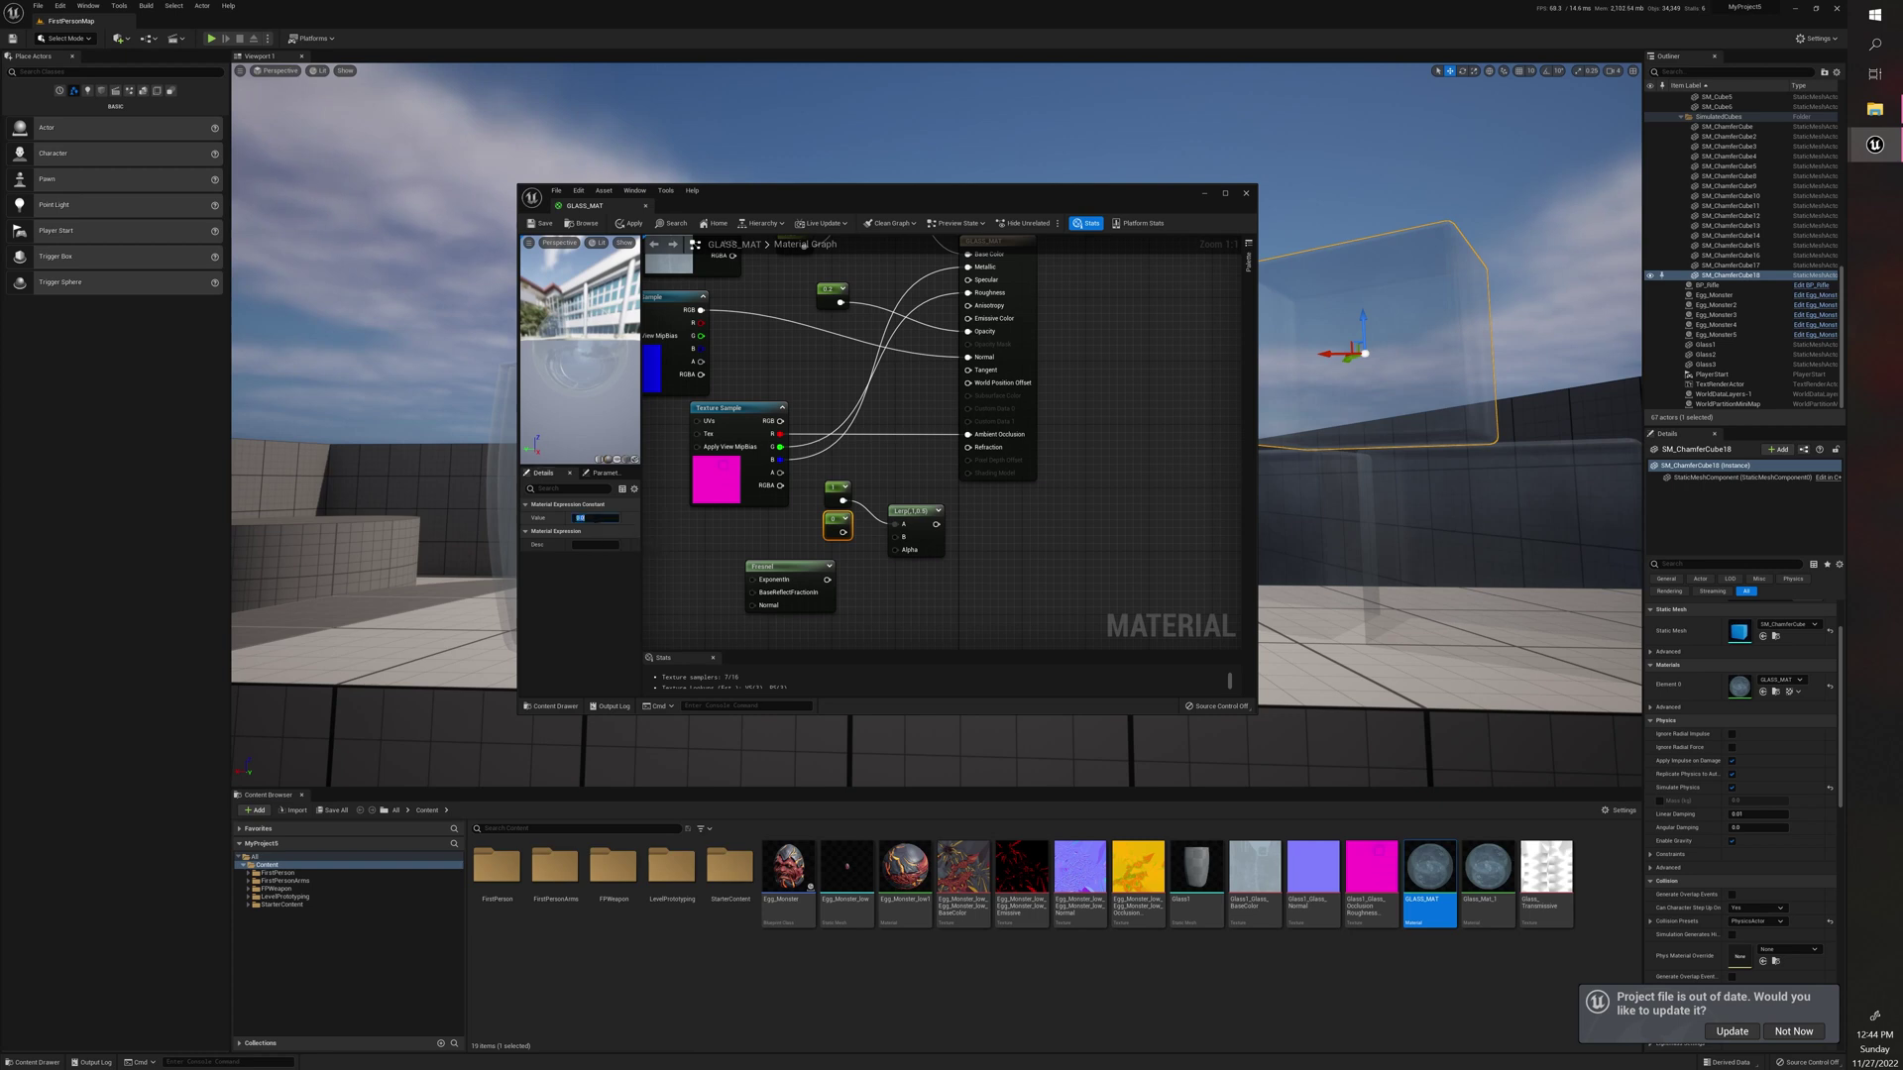
text(1.3)
key(Return)
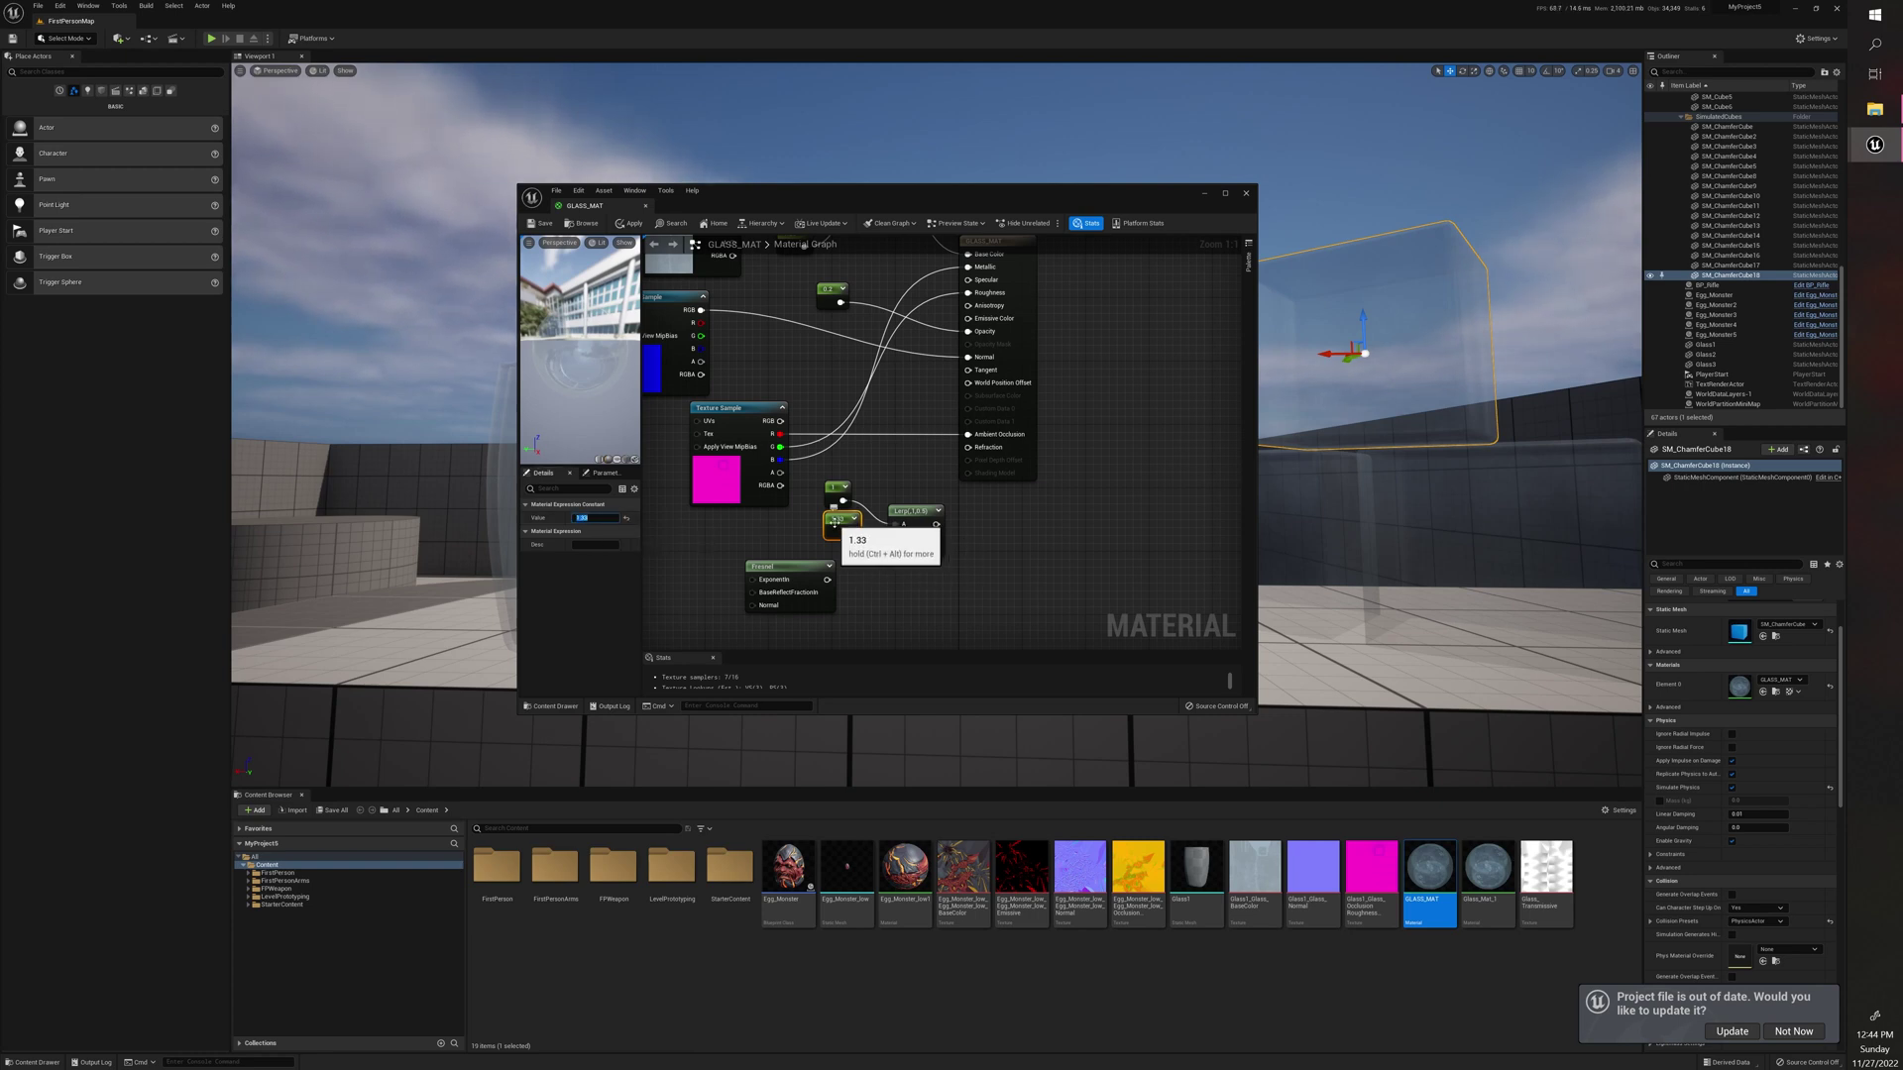
drag(834, 520, 903, 536)
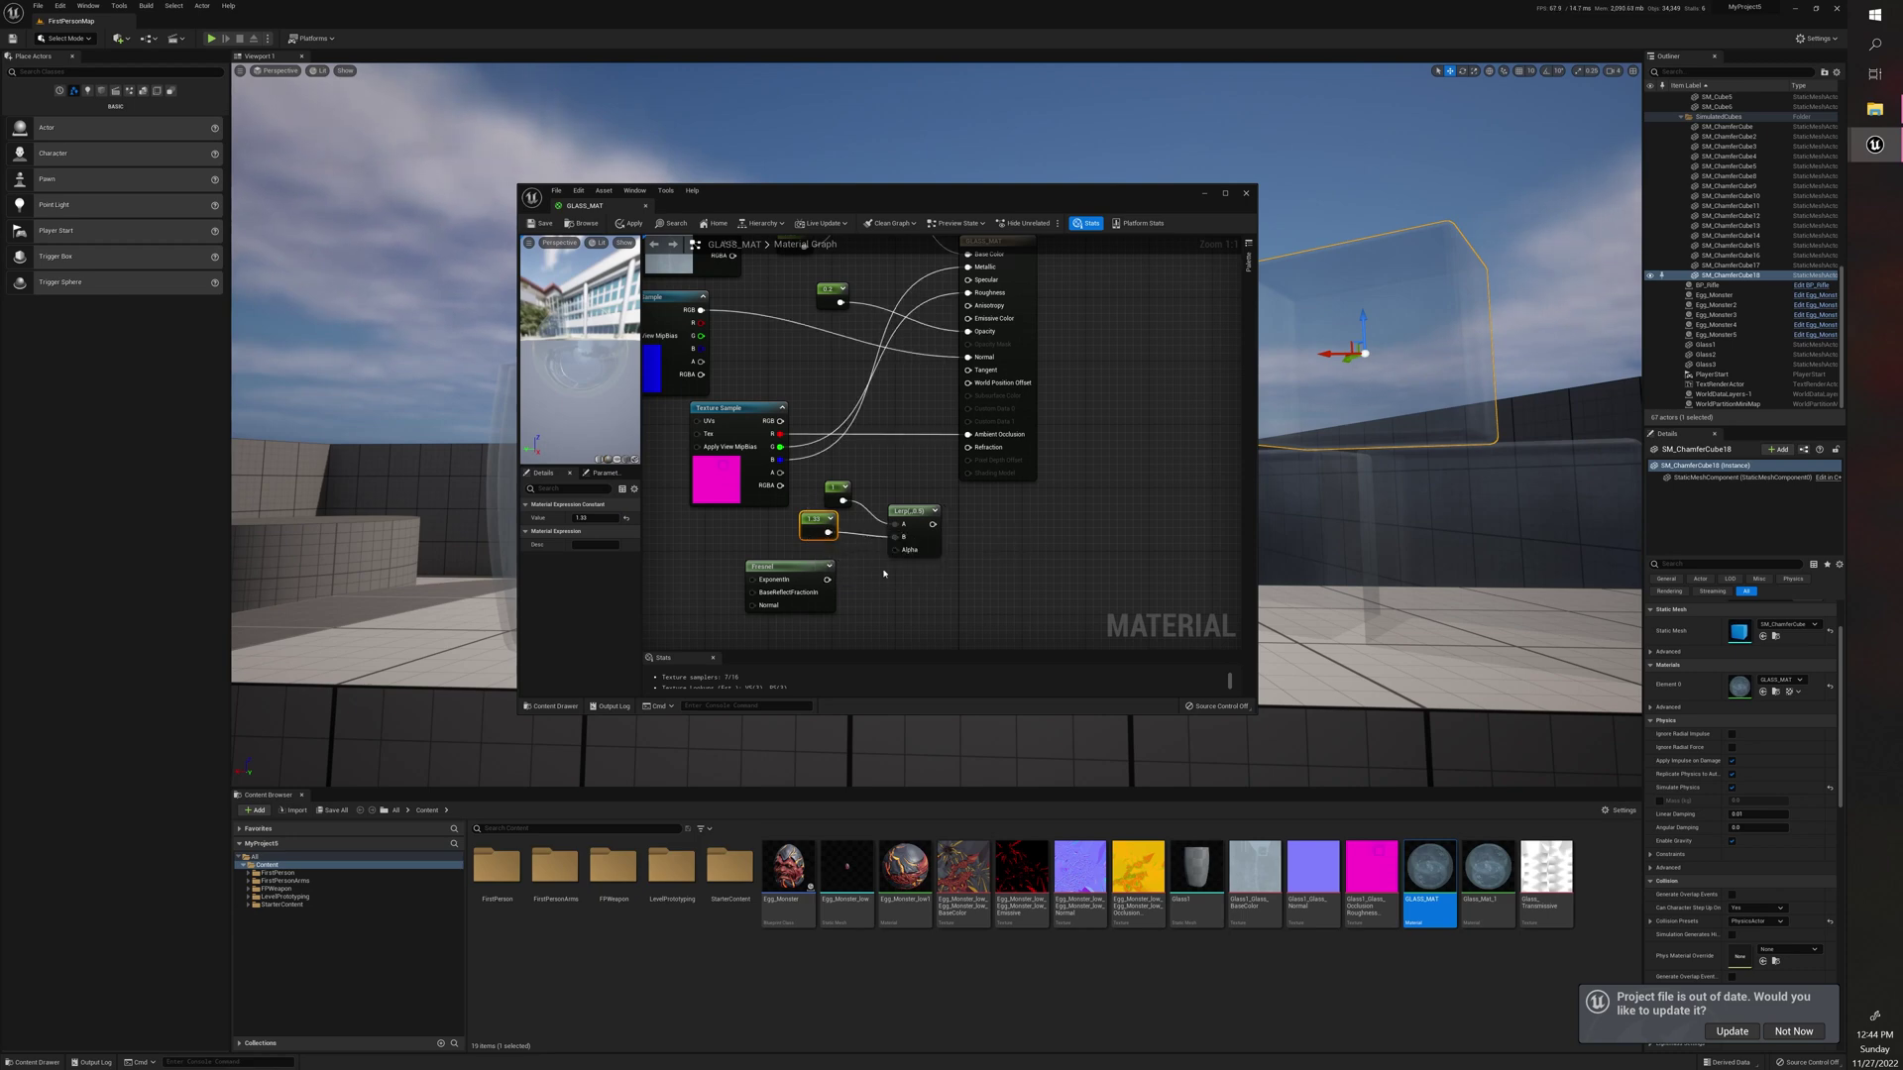
Step: Connect the Fresnel output to the Lerp's Alpha and the Lerp output to the material's Refraction input
drag(827, 579, 897, 549)
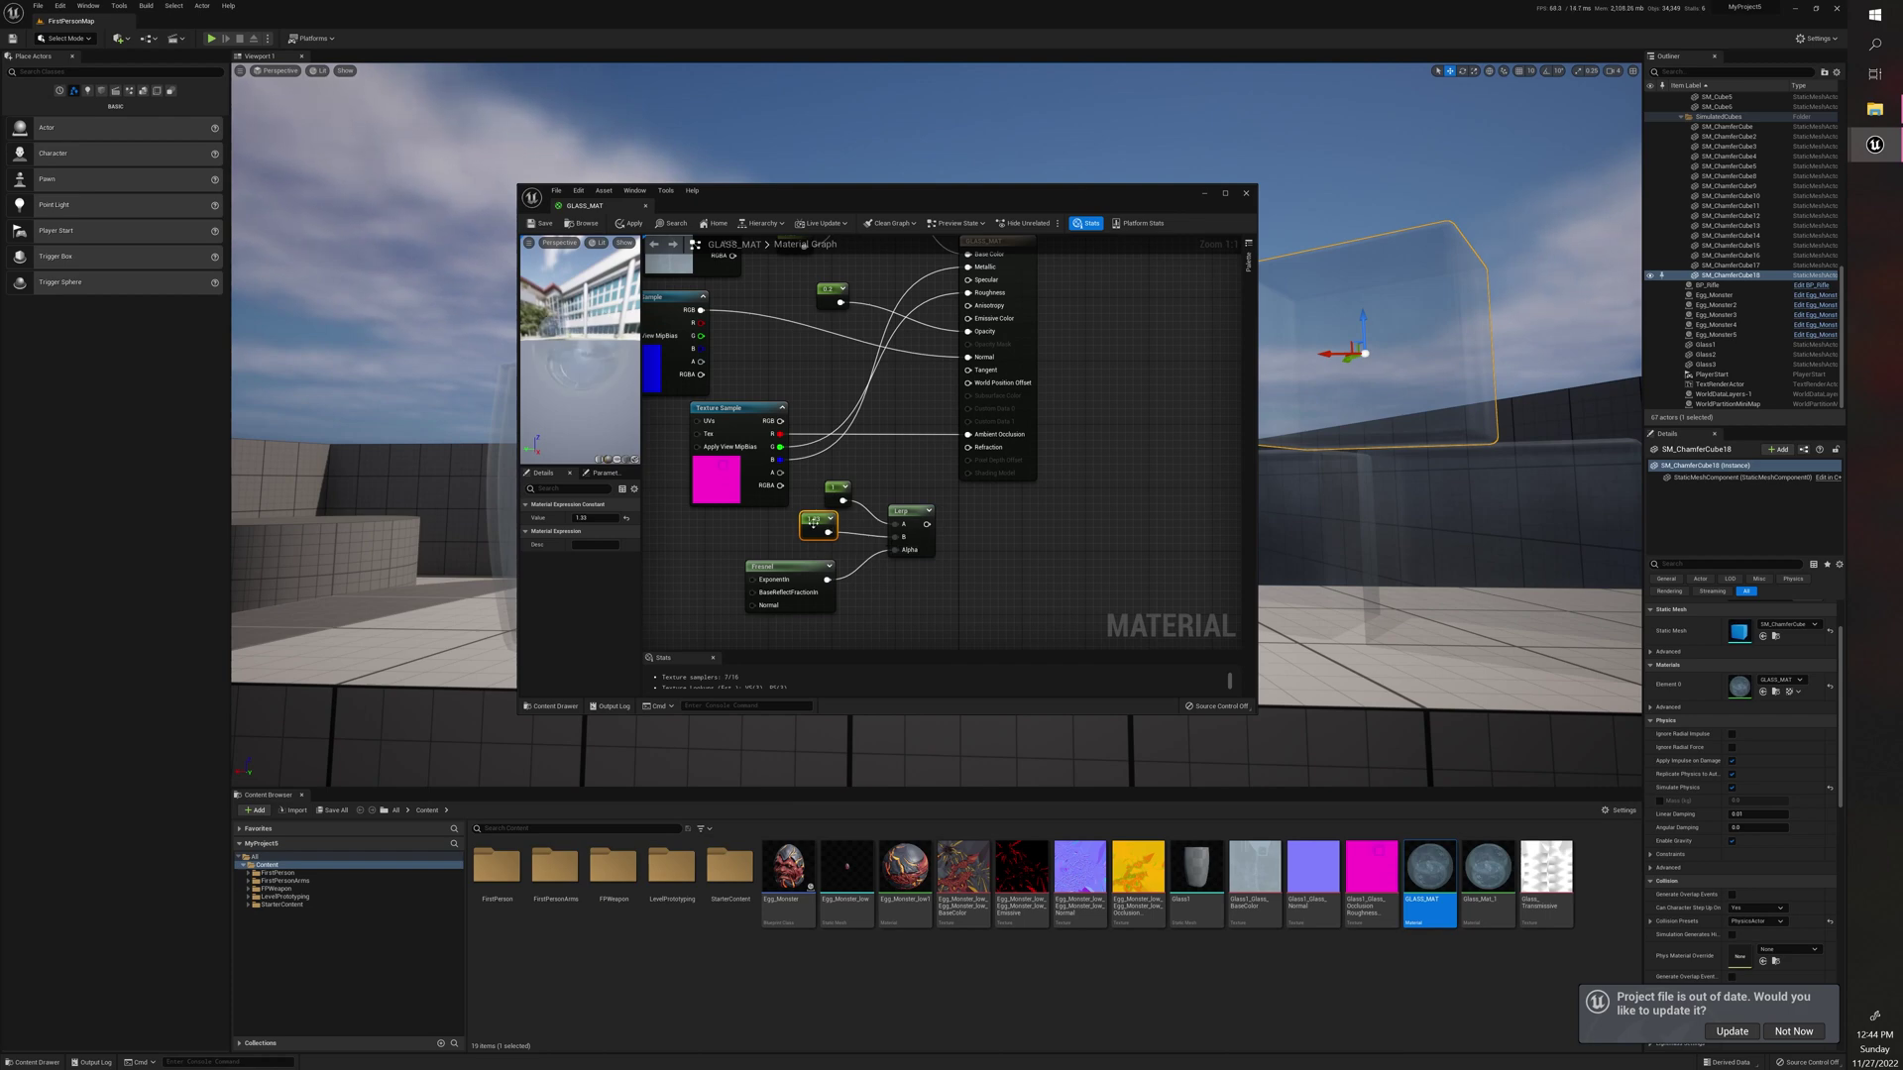
drag(926, 524, 968, 447)
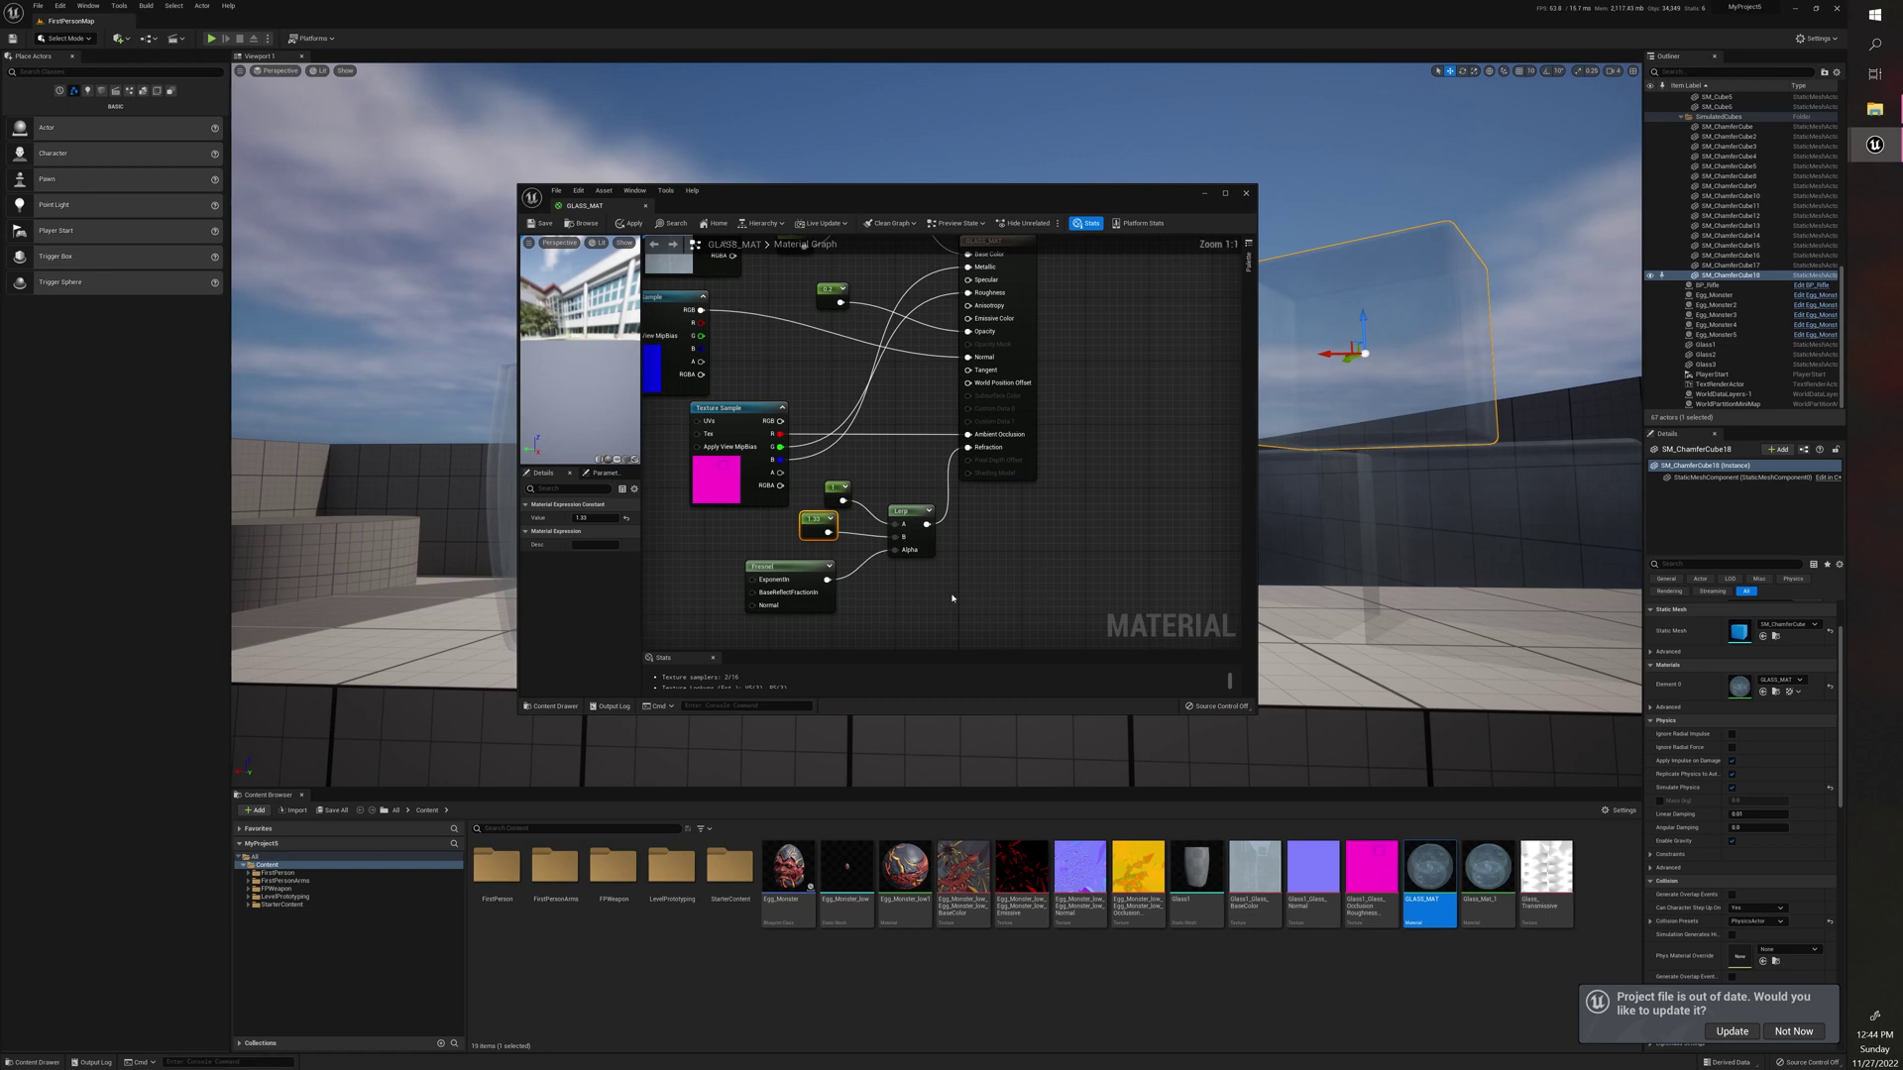
Step: Maximize the material editor and tidy the refraction nodes, moving the constant 1 and the Fresnel node slightly upward
click(1225, 193)
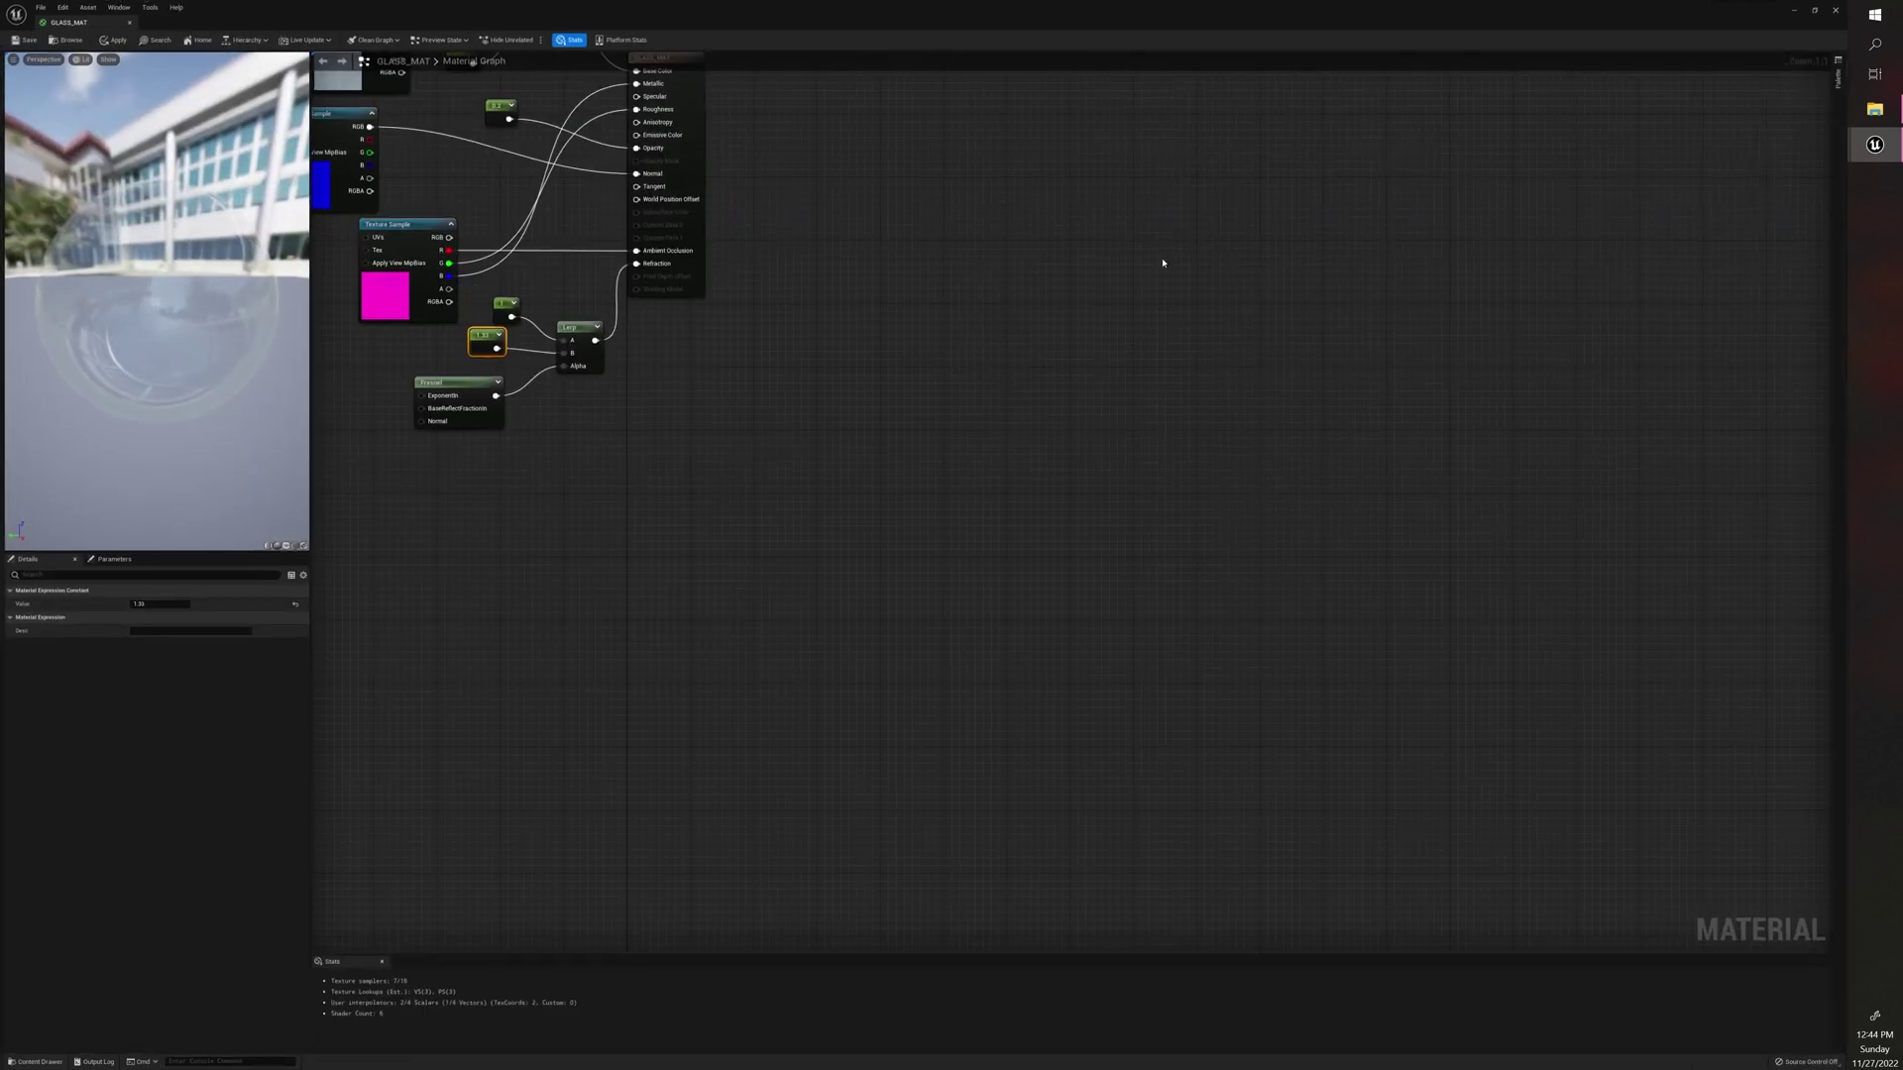
right_drag(678, 437, 884, 517)
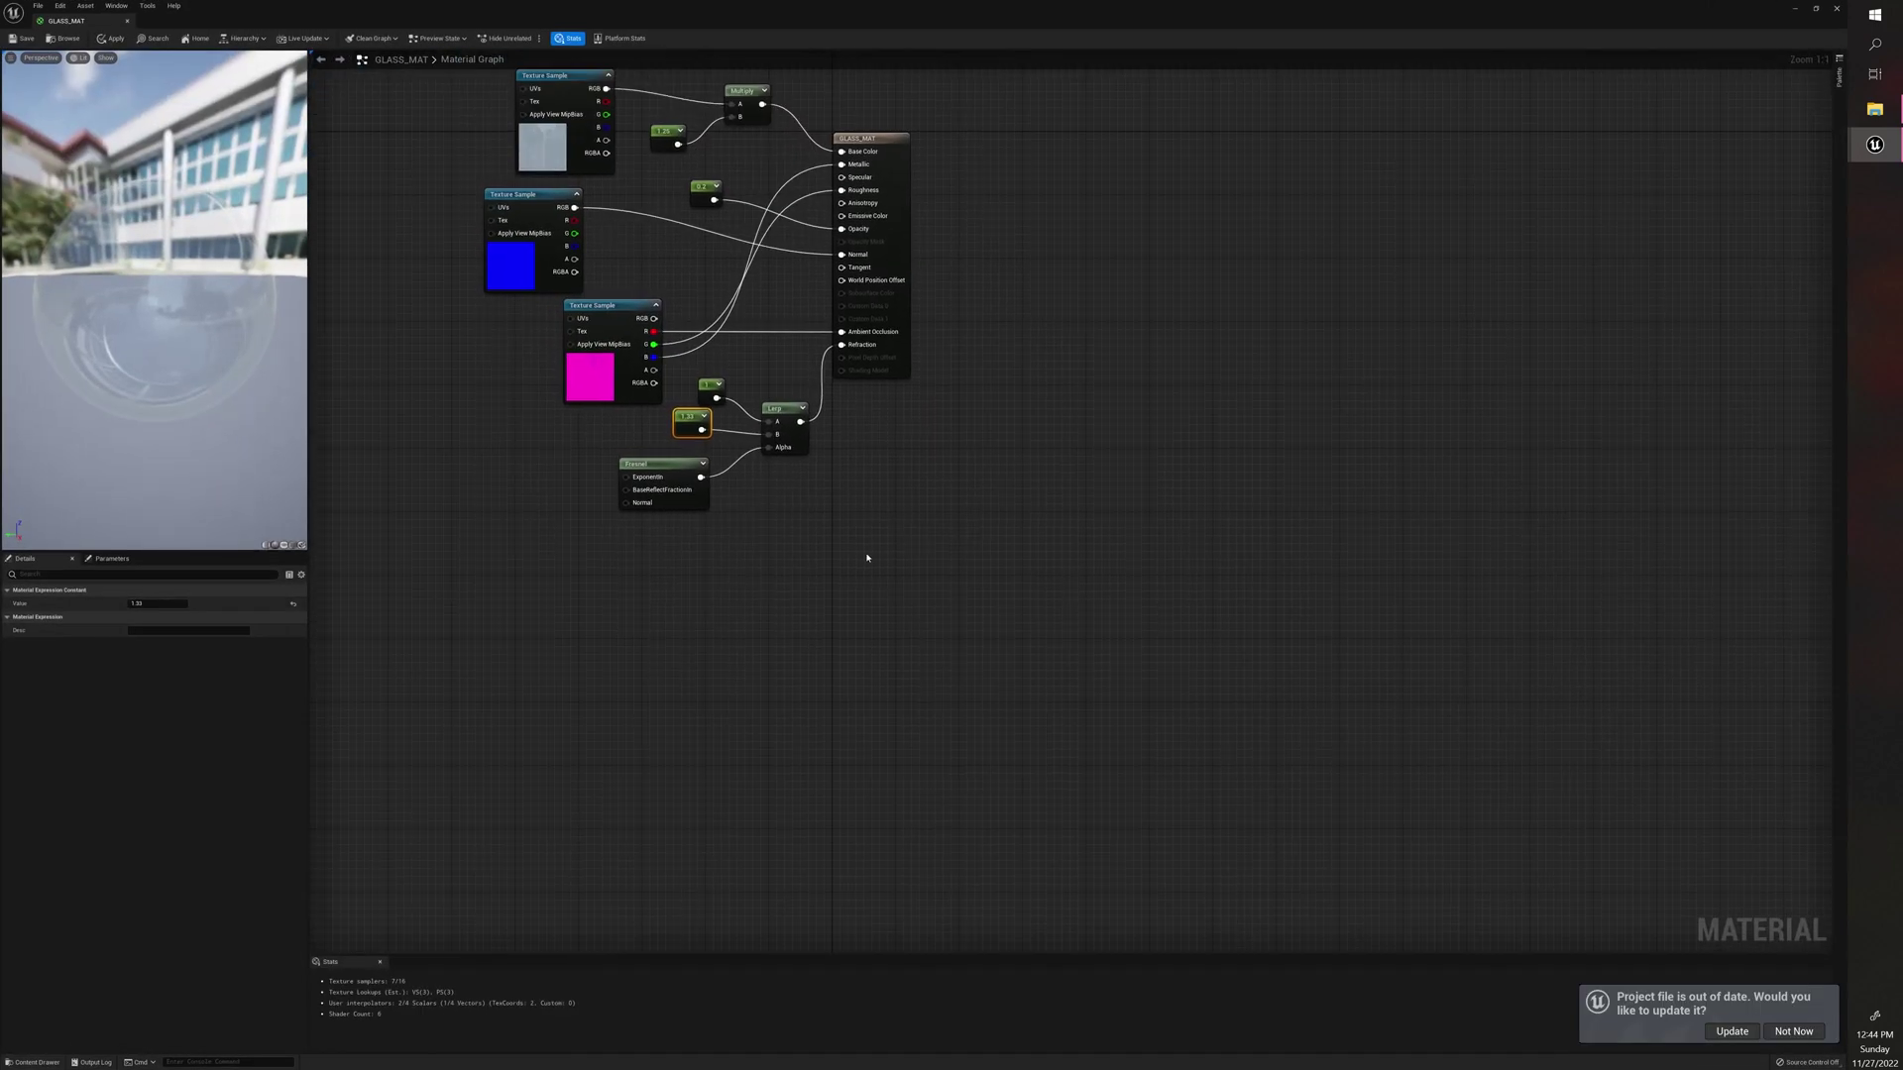
scroll(864, 557, up, 7)
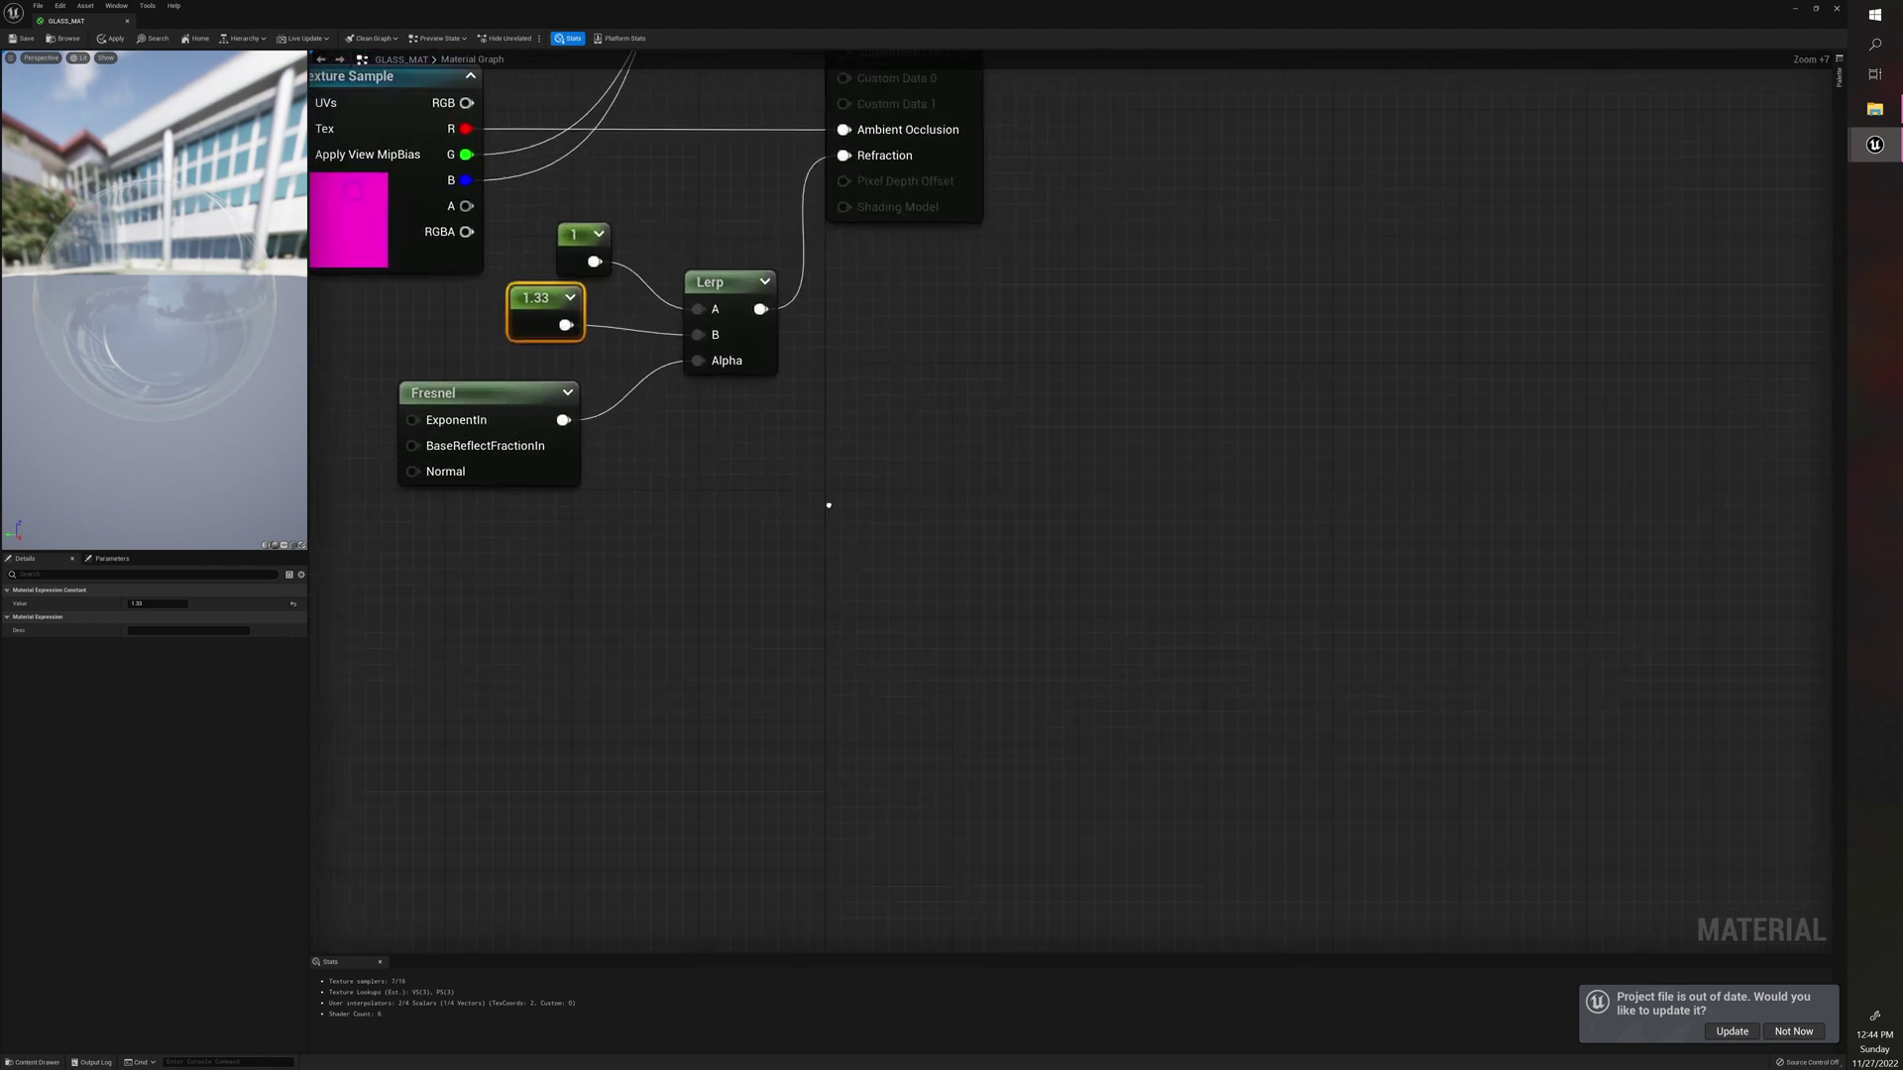
right_drag(965, 616, 1026, 669)
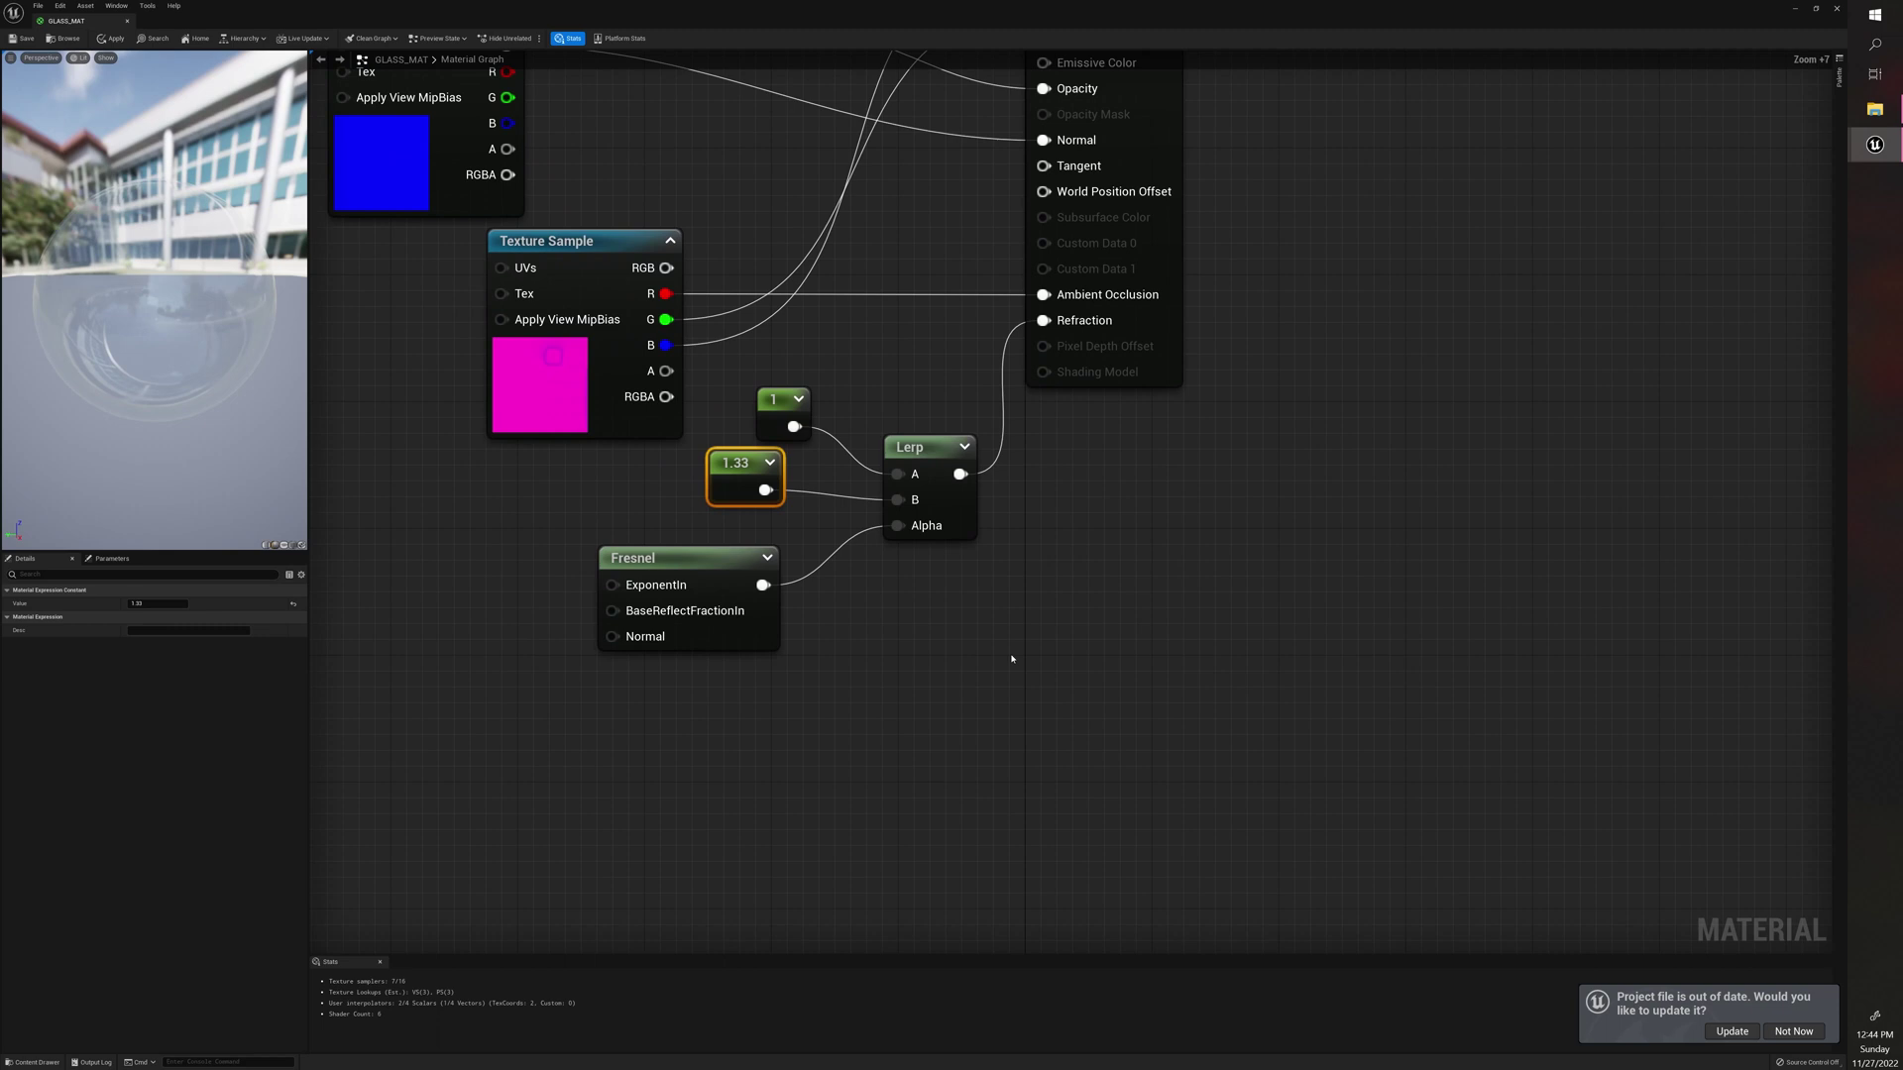
right_drag(998, 646, 1087, 653)
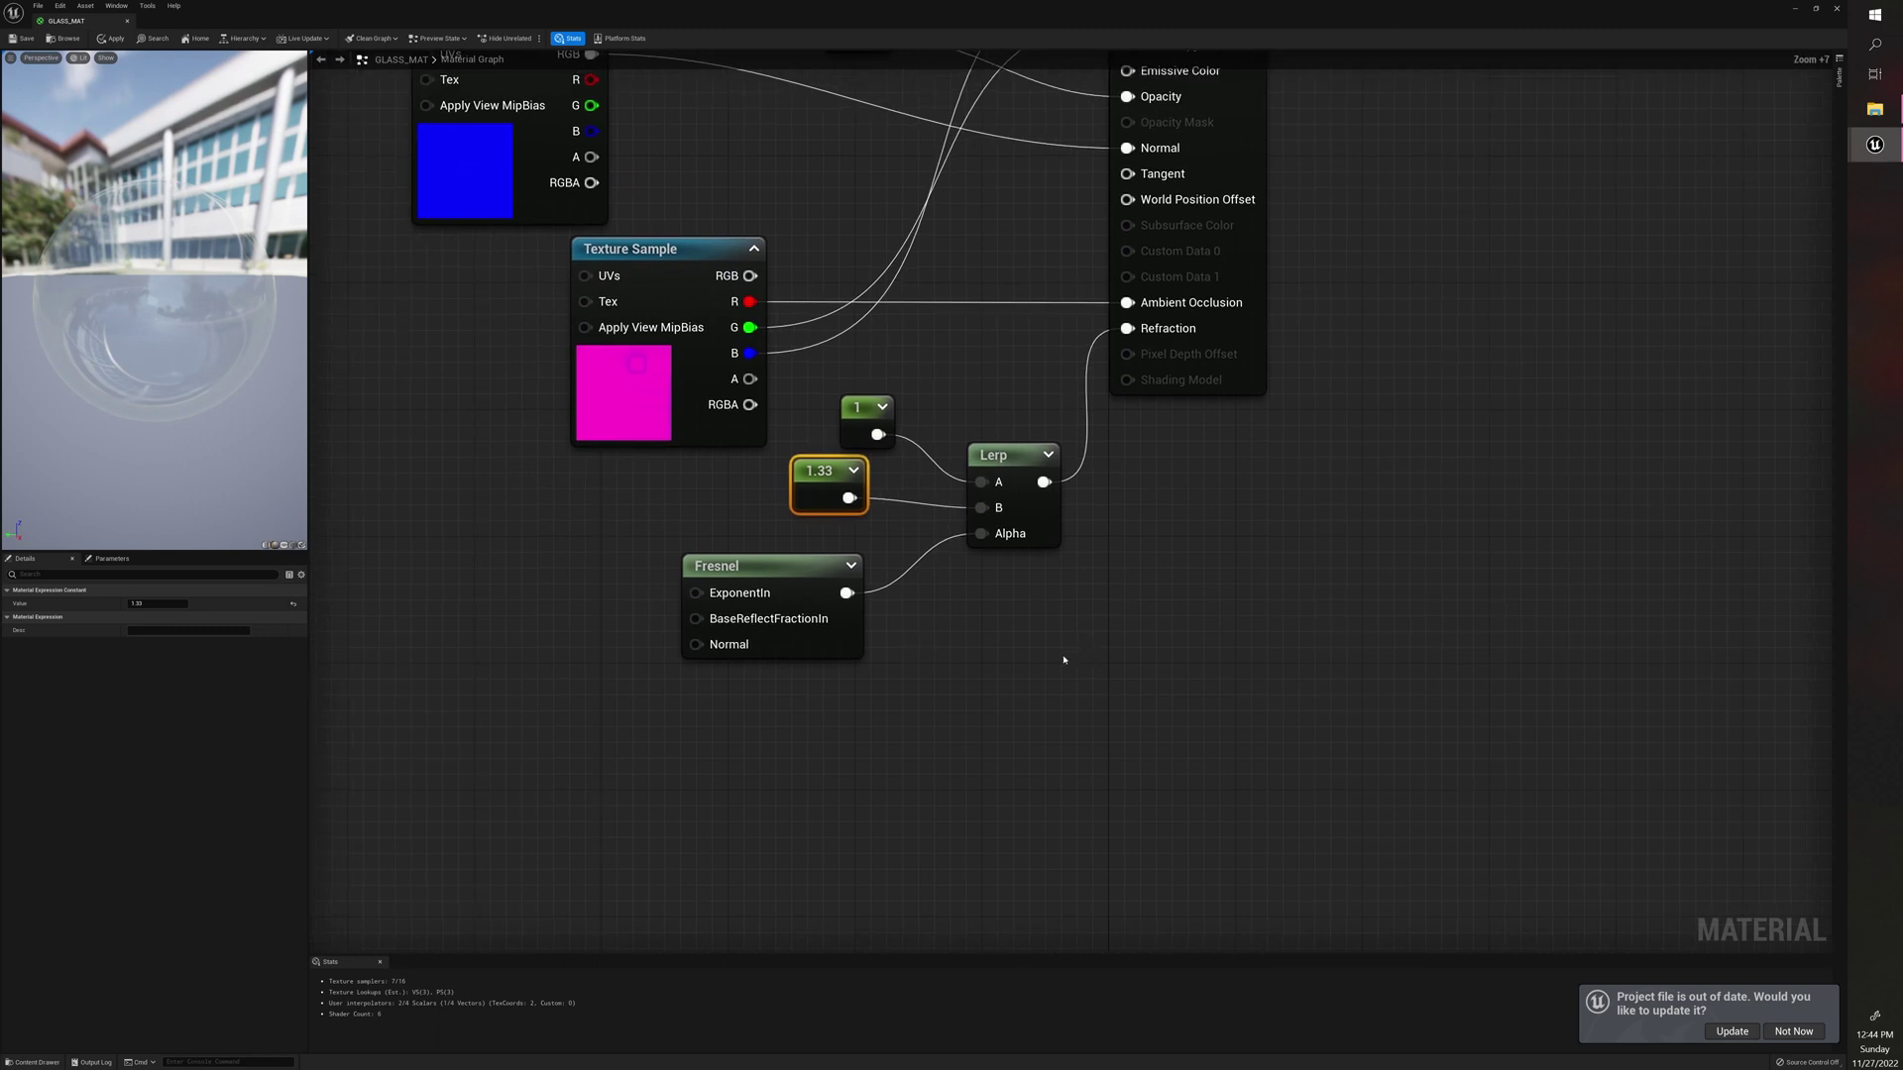
right_drag(837, 402, 856, 441)
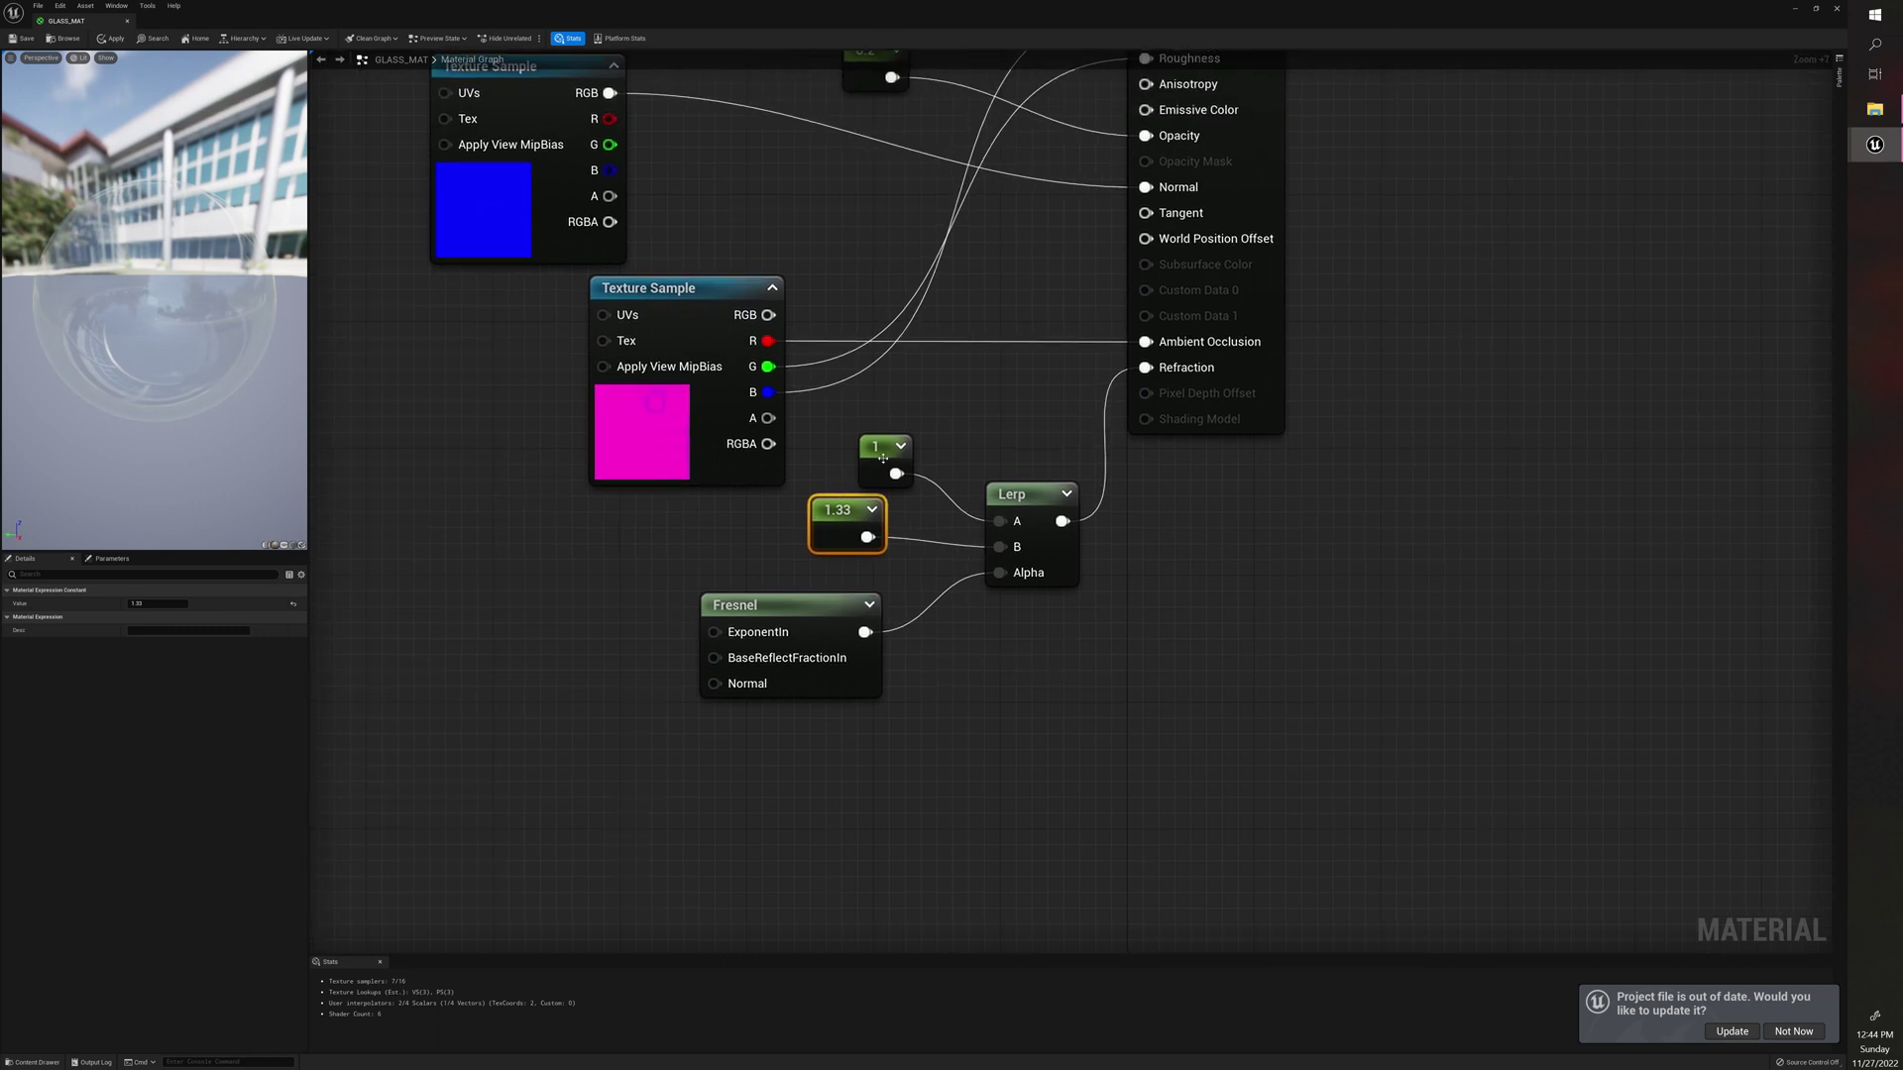
click(855, 441)
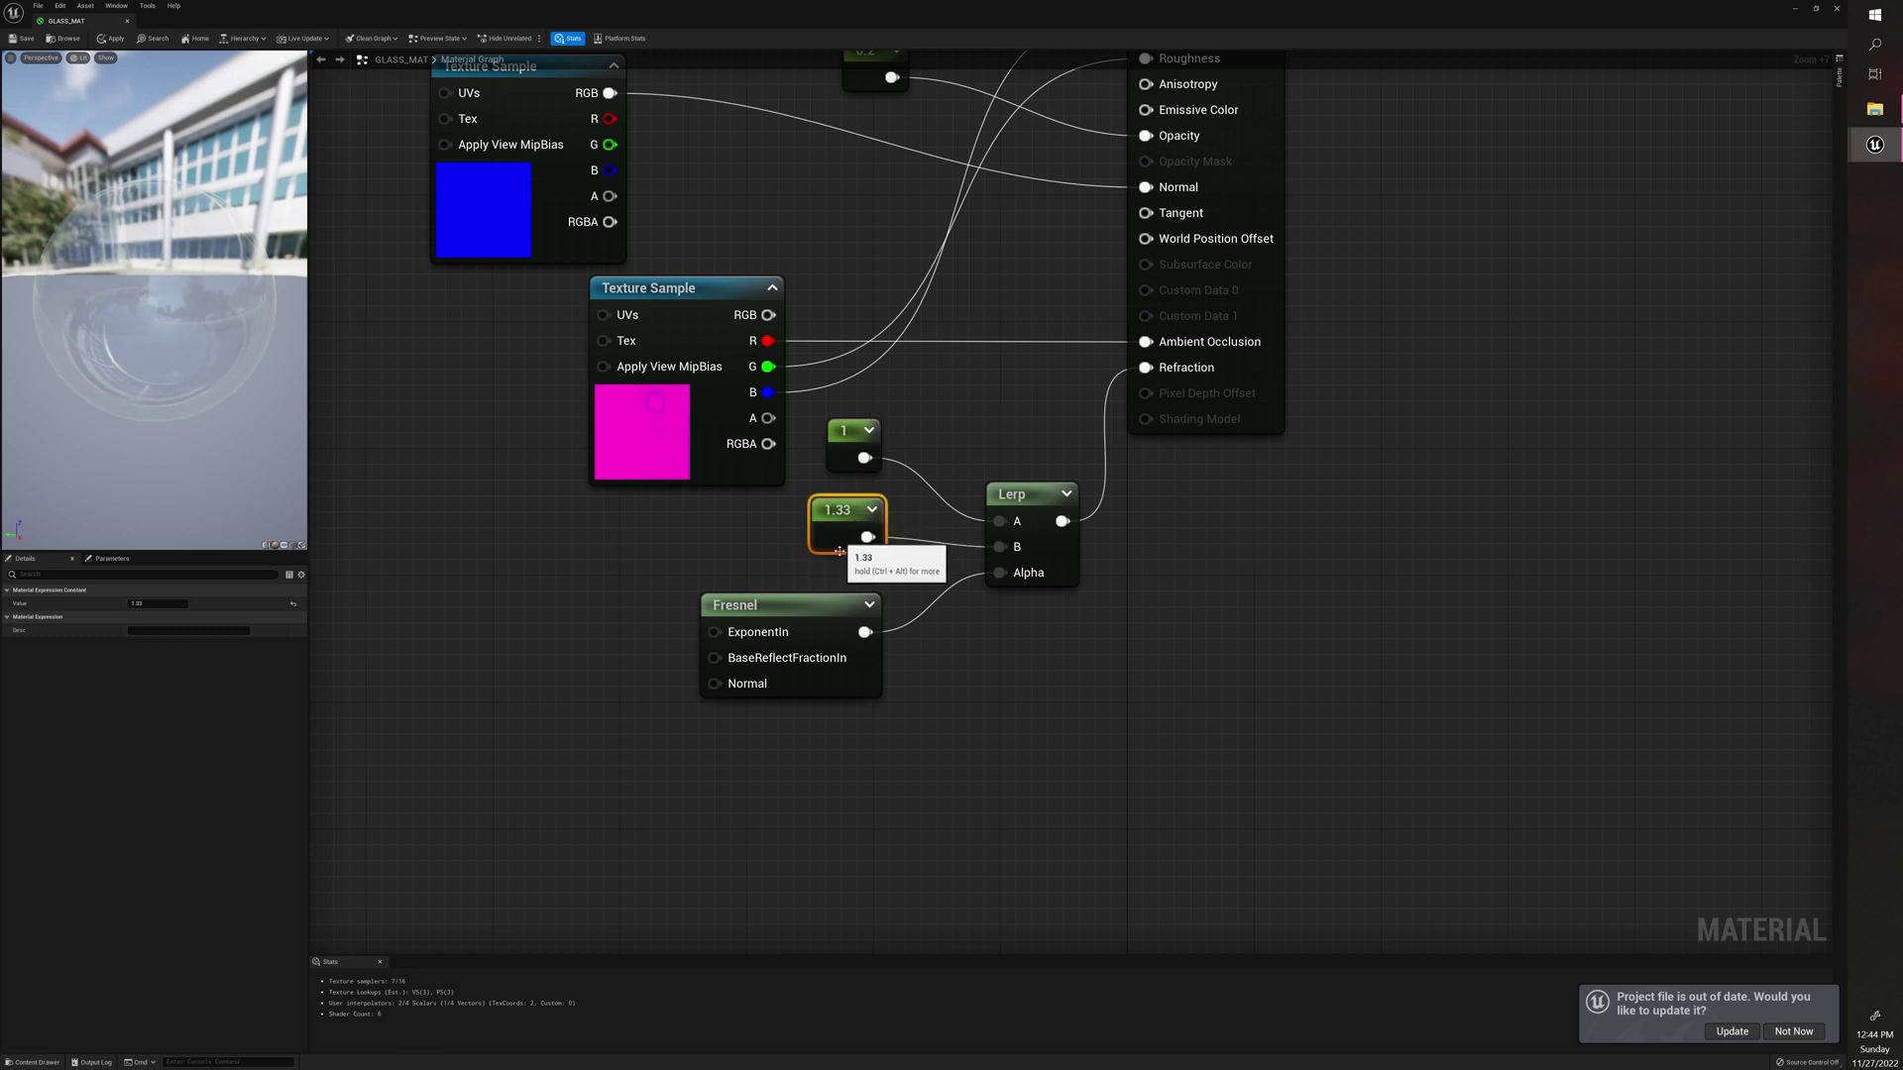
drag(826, 618, 825, 601)
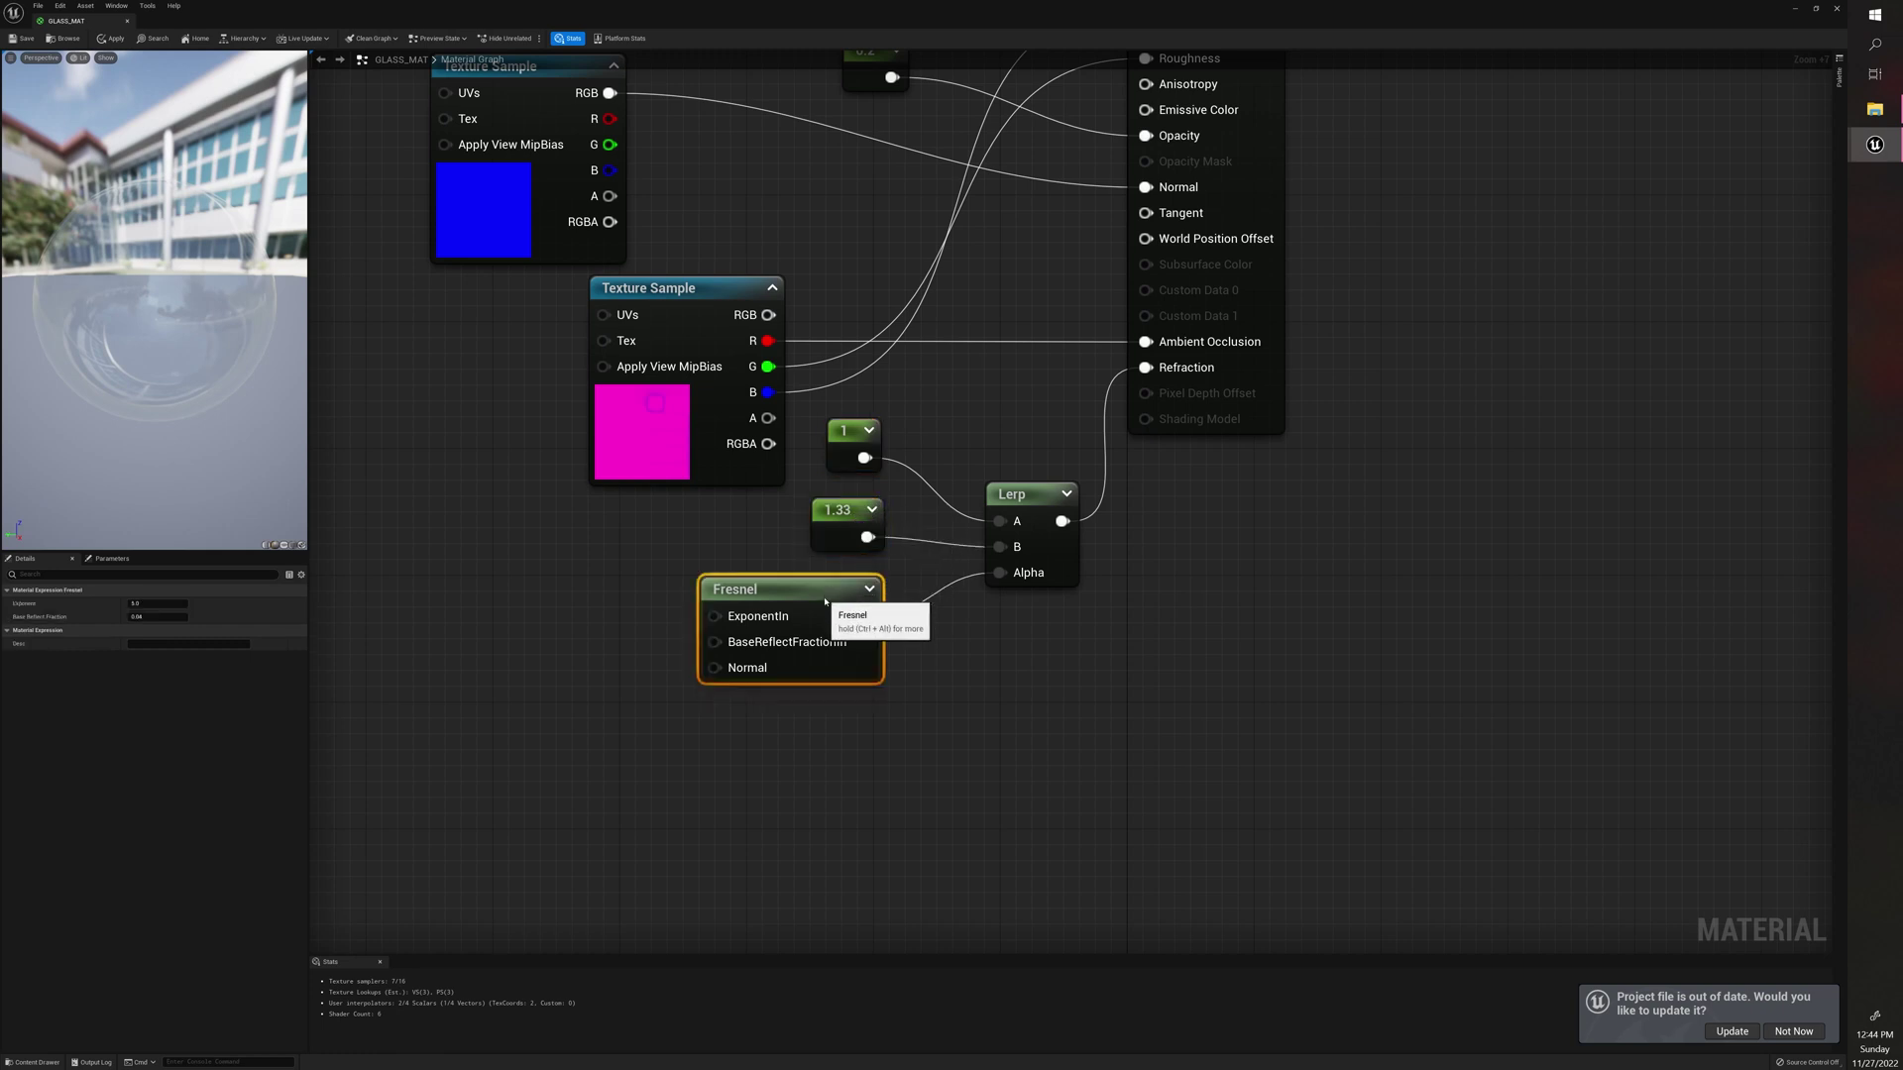
click(1031, 506)
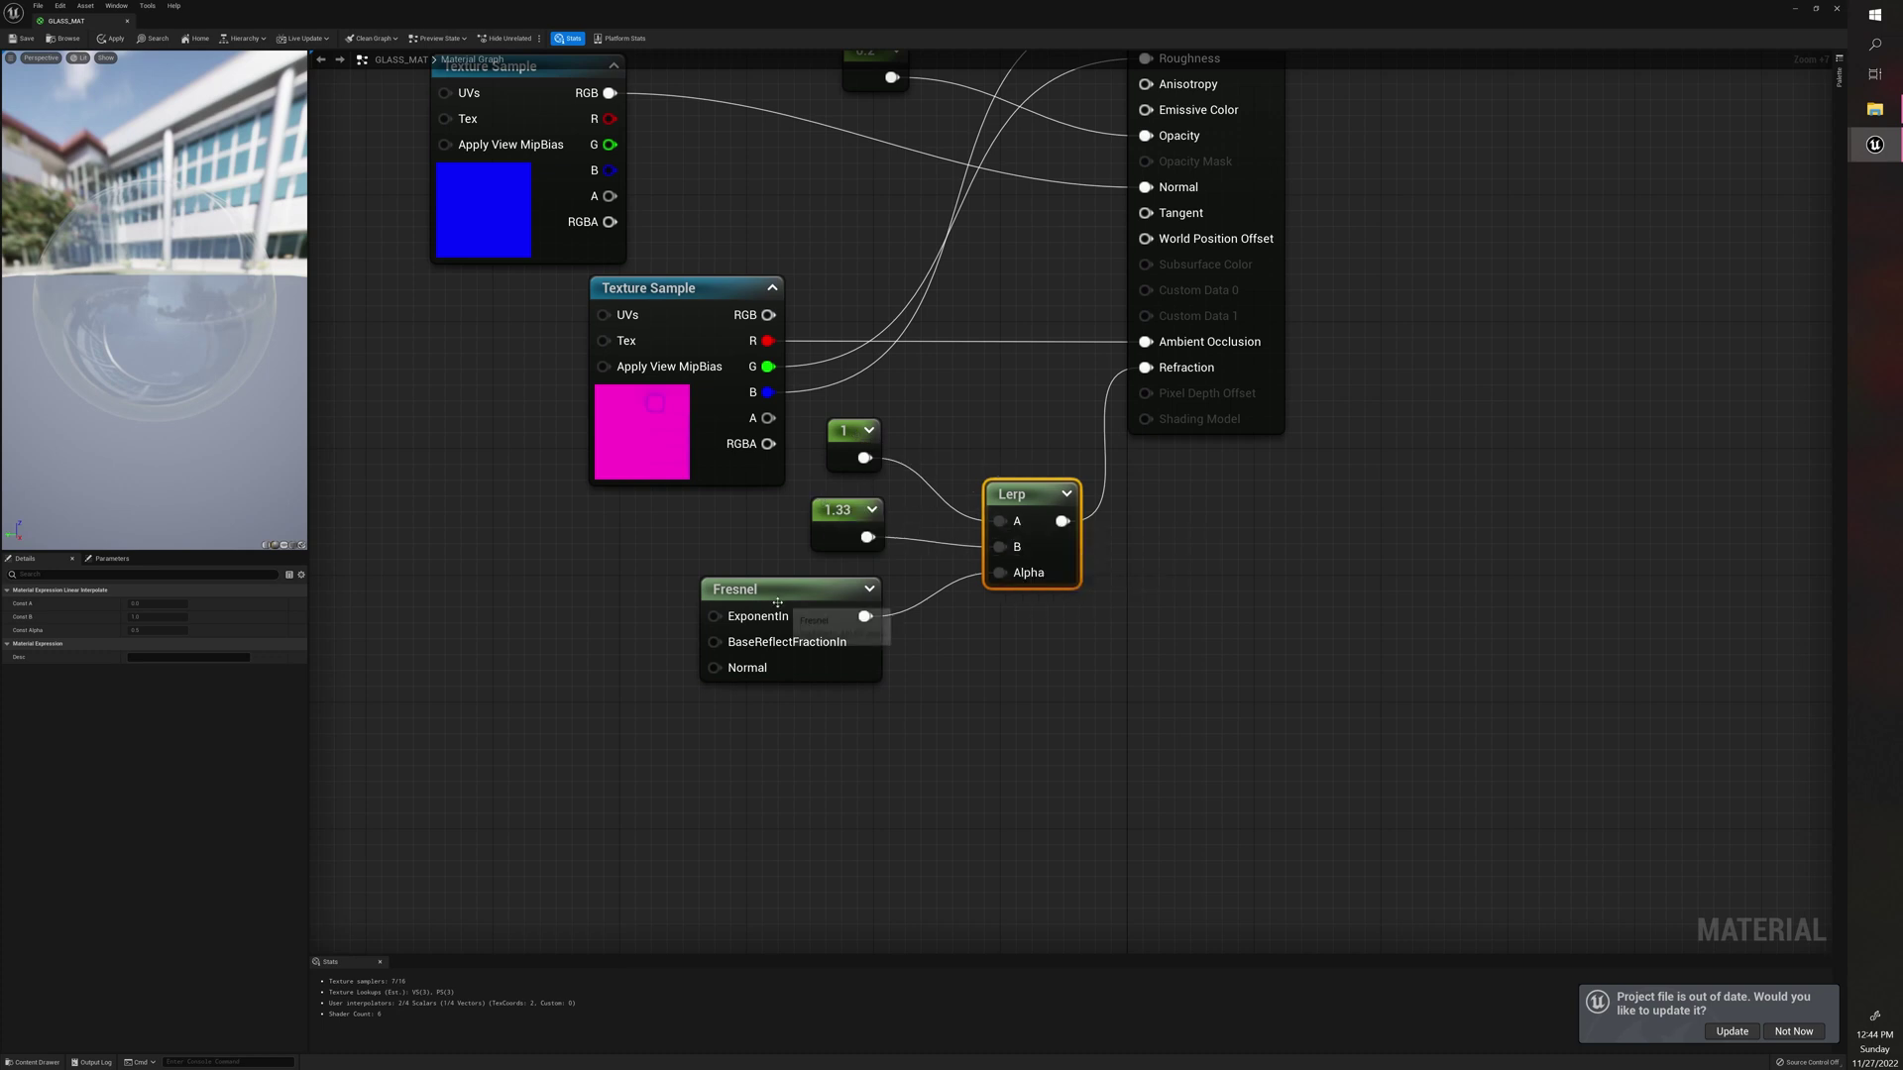
Step: Apply and save the GLASS_MAT changes, and return to the level to examine the glasses up close
click(113, 39)
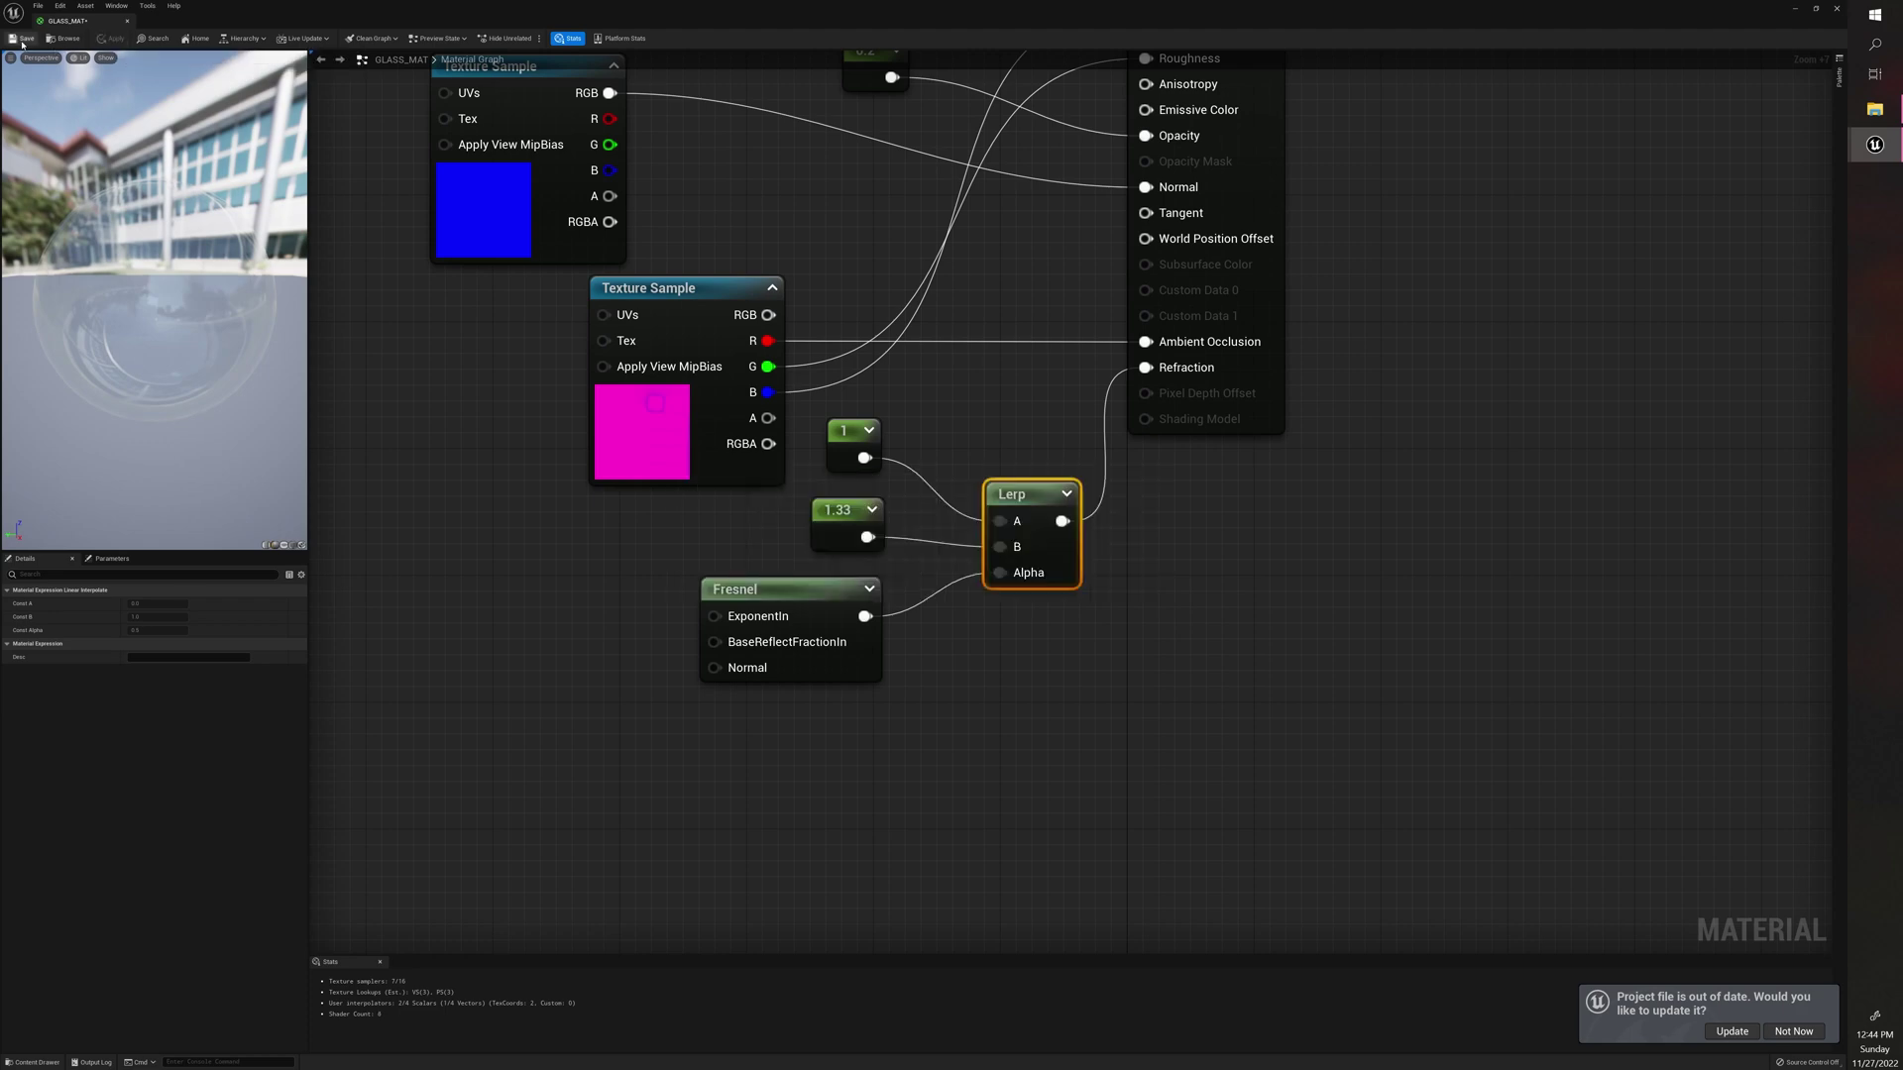
click(22, 42)
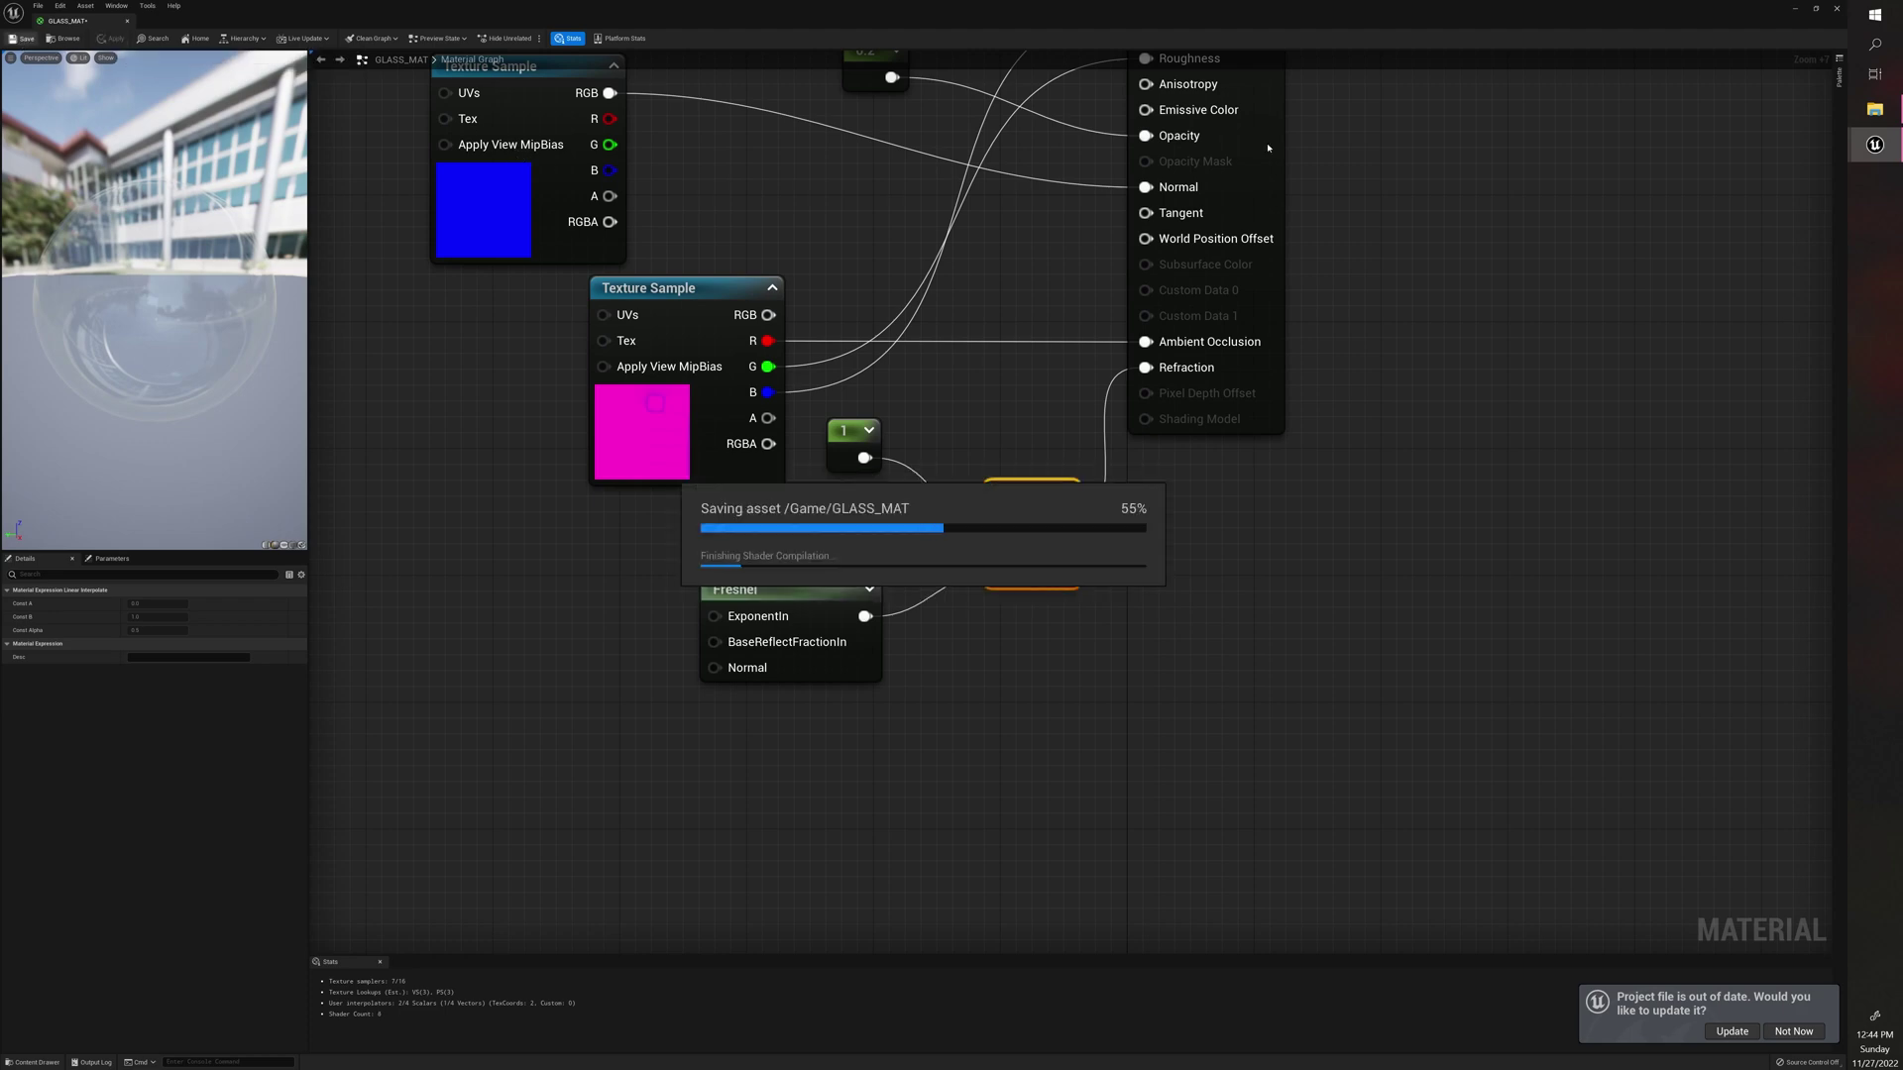
click(1795, 10)
right_drag(750, 442, 1078, 614)
key(w)
key(a)
key(d)
key(a)
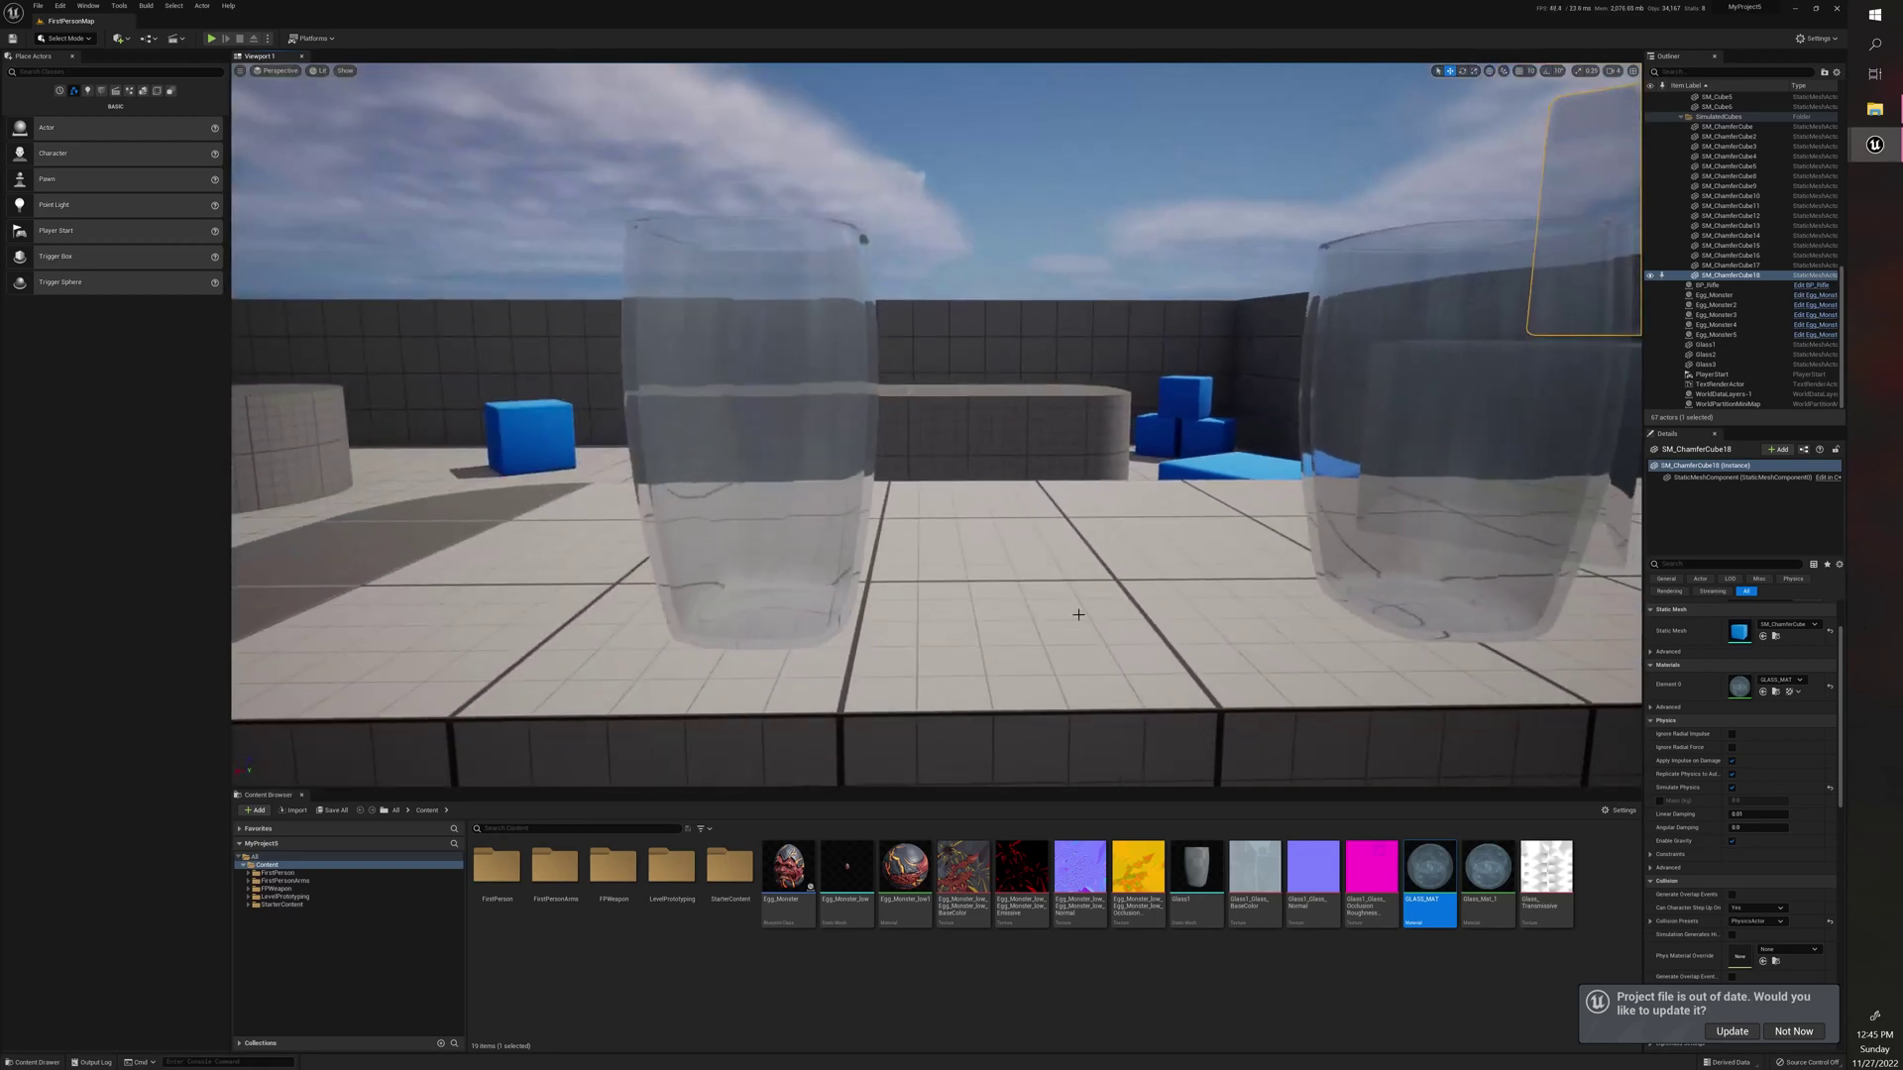
Step: Reopen GLASS_MAT, set the constant feeding the Lerp's B input to 1.1, and move the editor window aside to reveal the glasses
double_click(1442, 862)
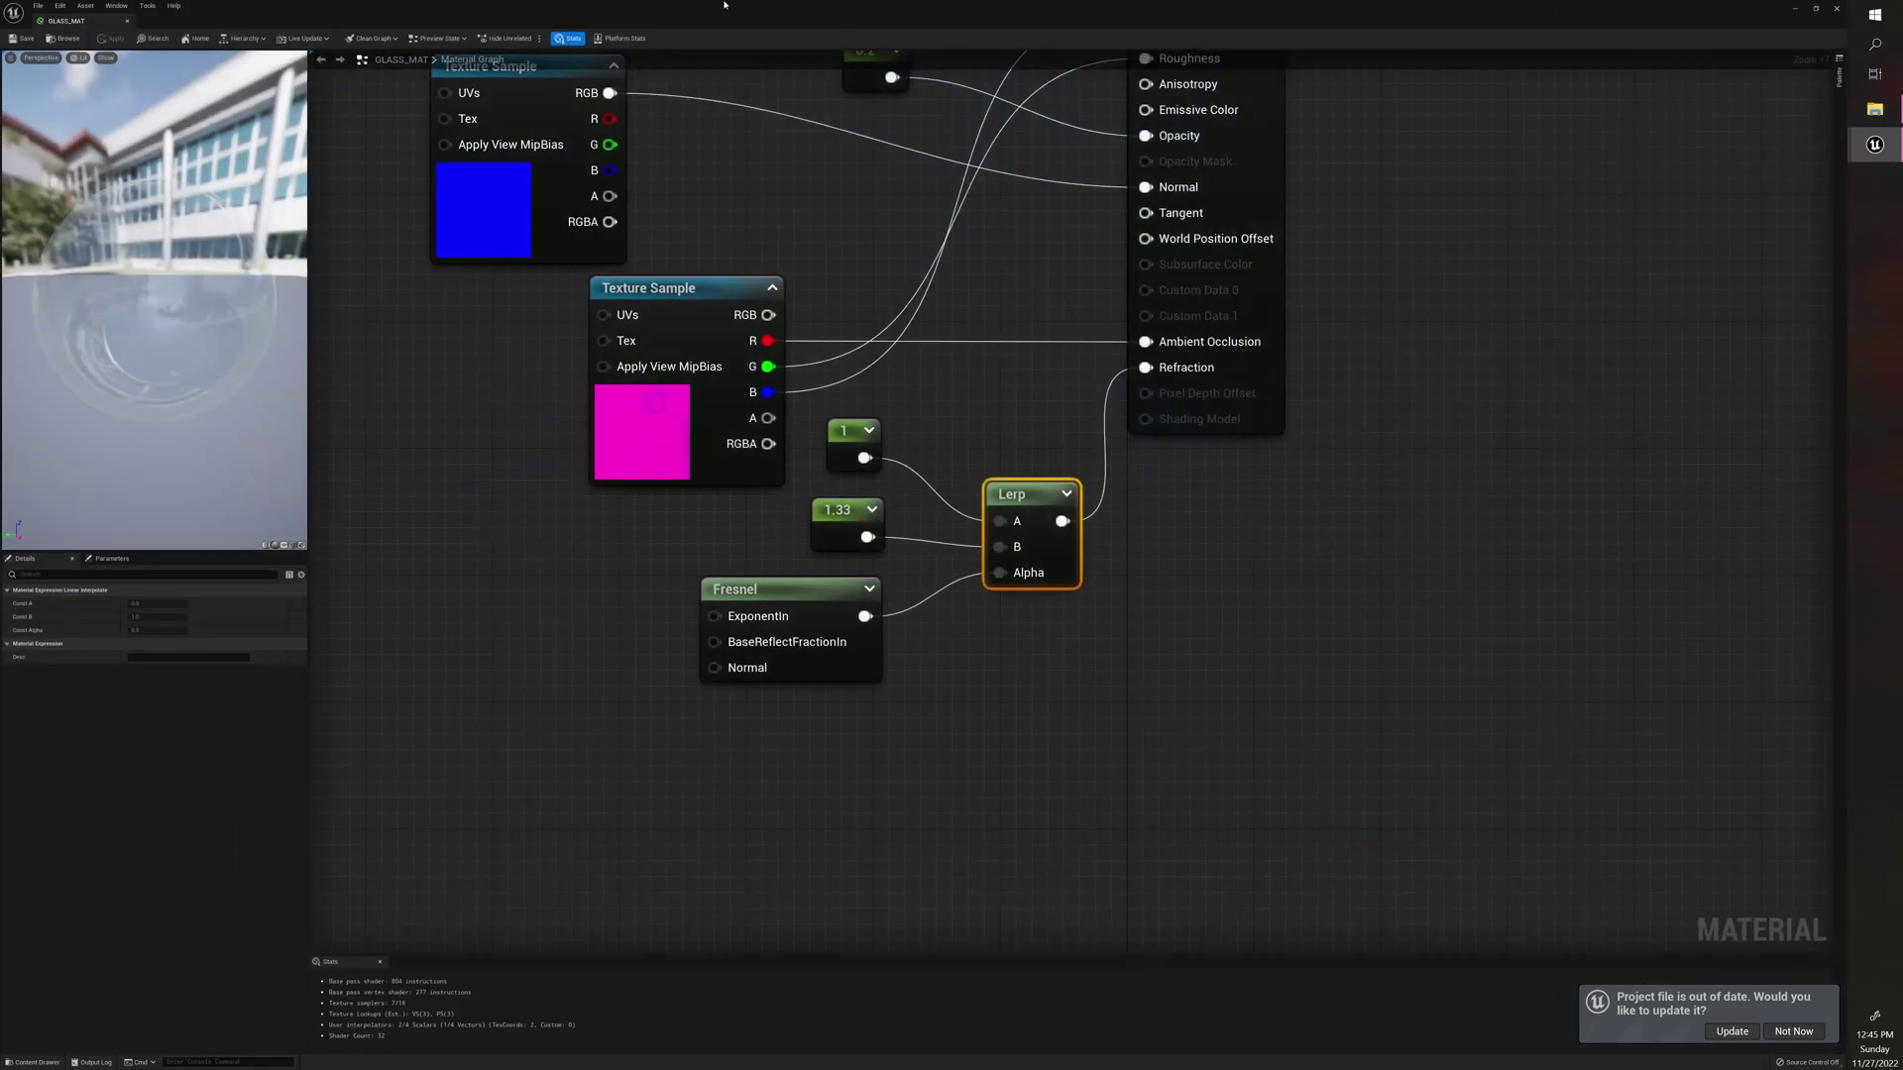
click(873, 514)
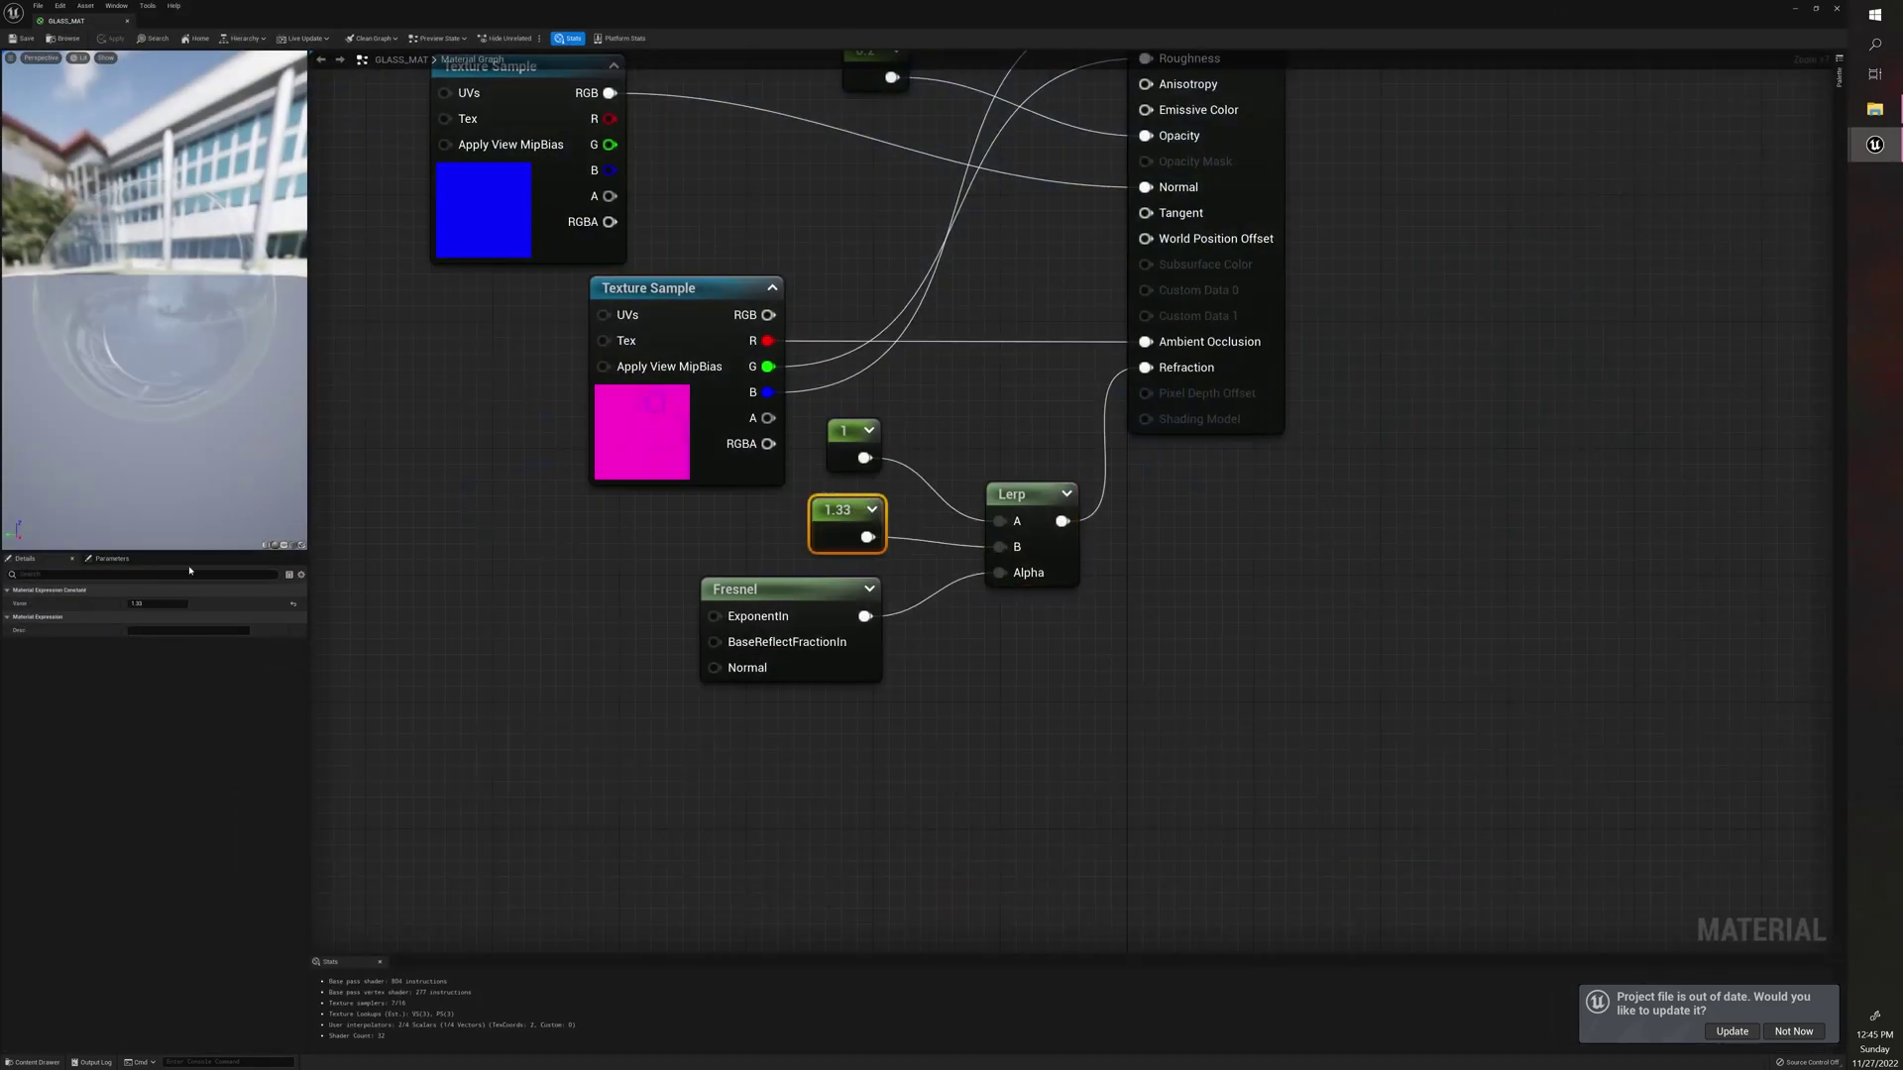
click(157, 602)
text(1)
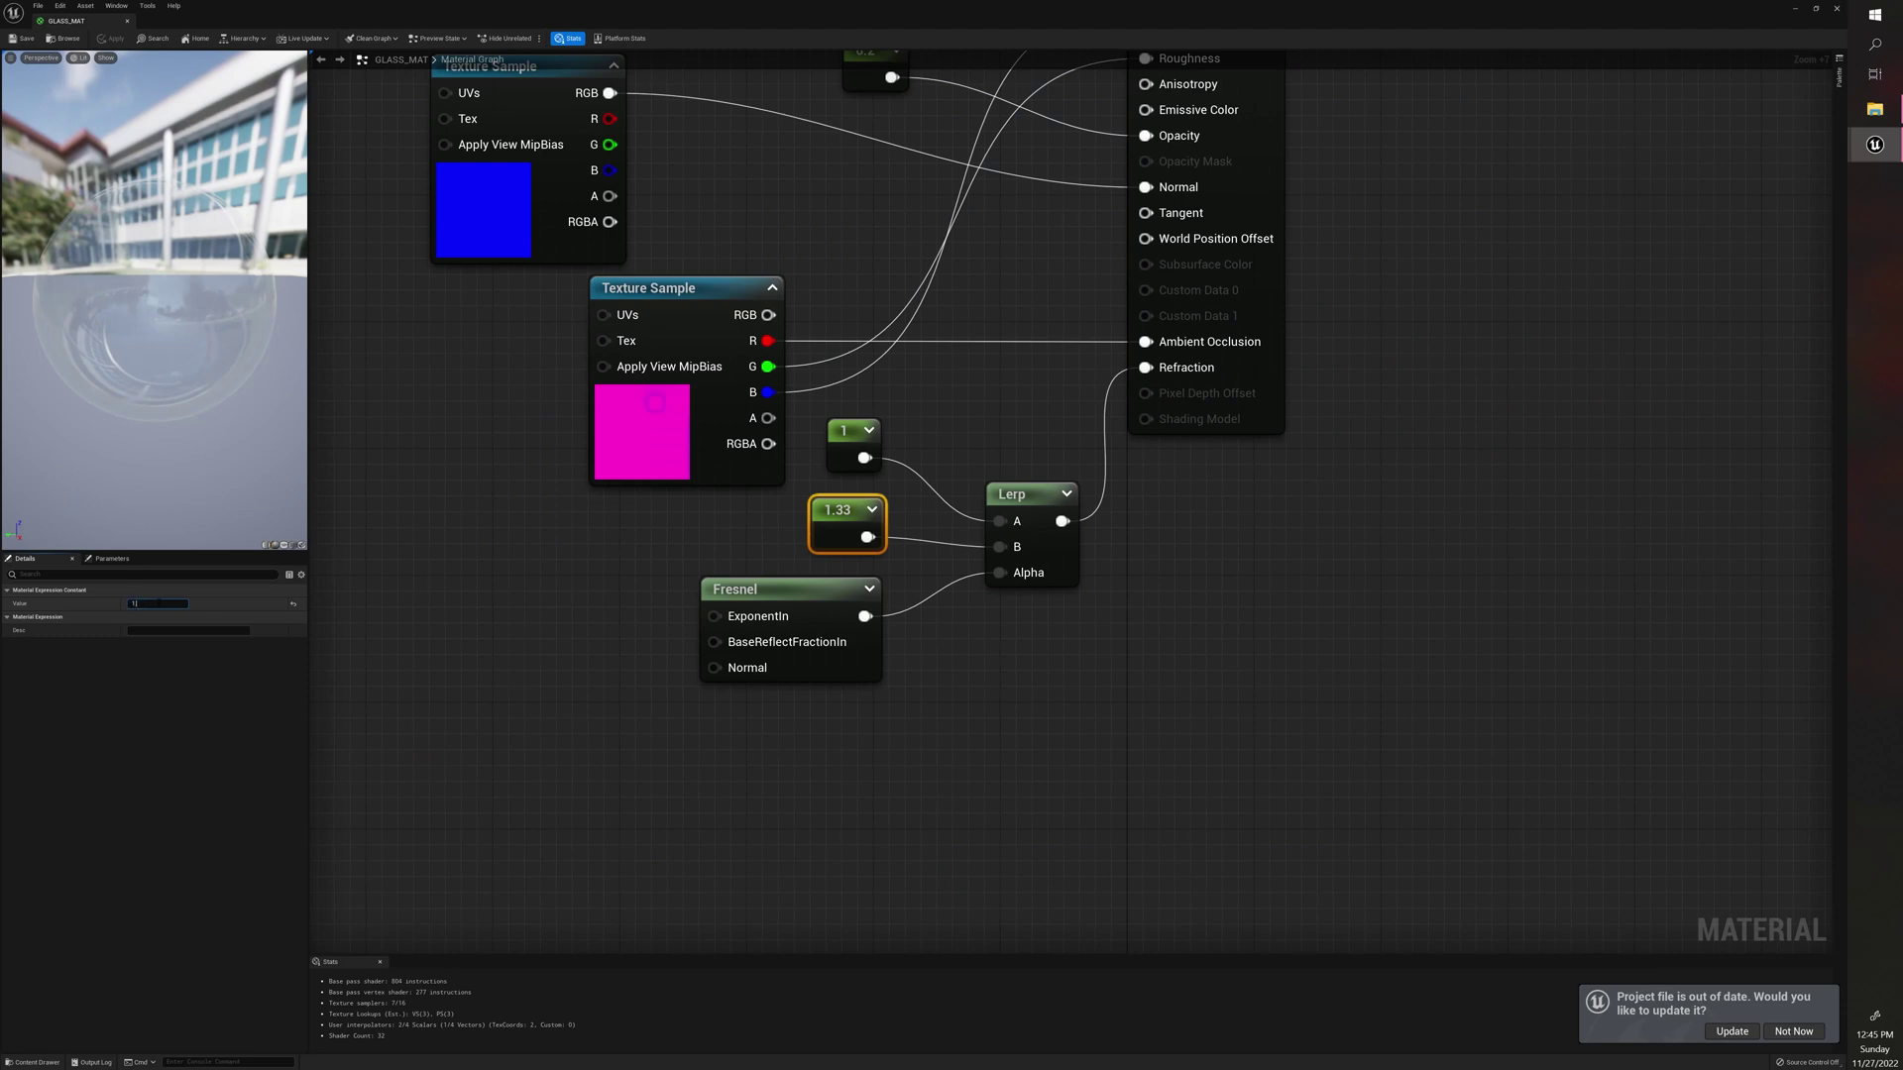
text(.1)
key(Return)
drag(235, 10, 1244, 501)
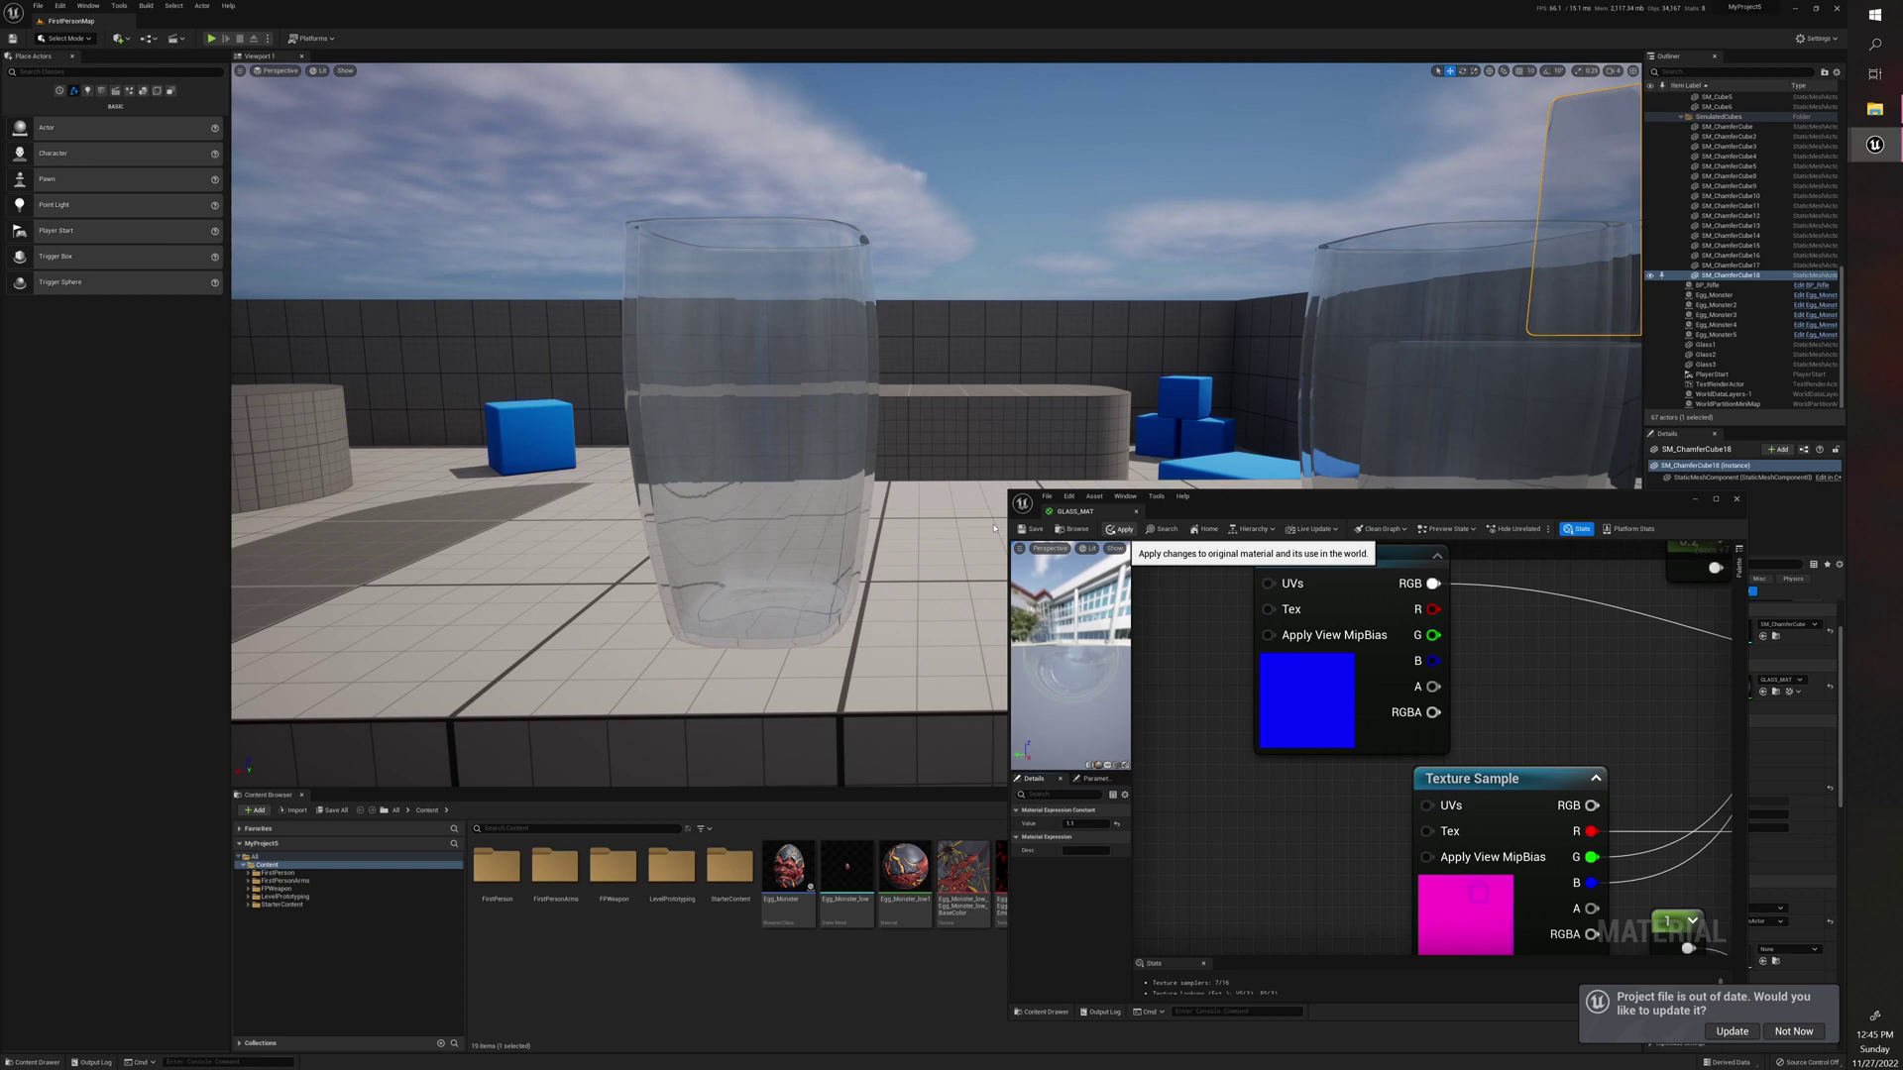
Step: Apply the changed refraction constant to GLASS_MAT and examine the glasses in the level
click(1119, 529)
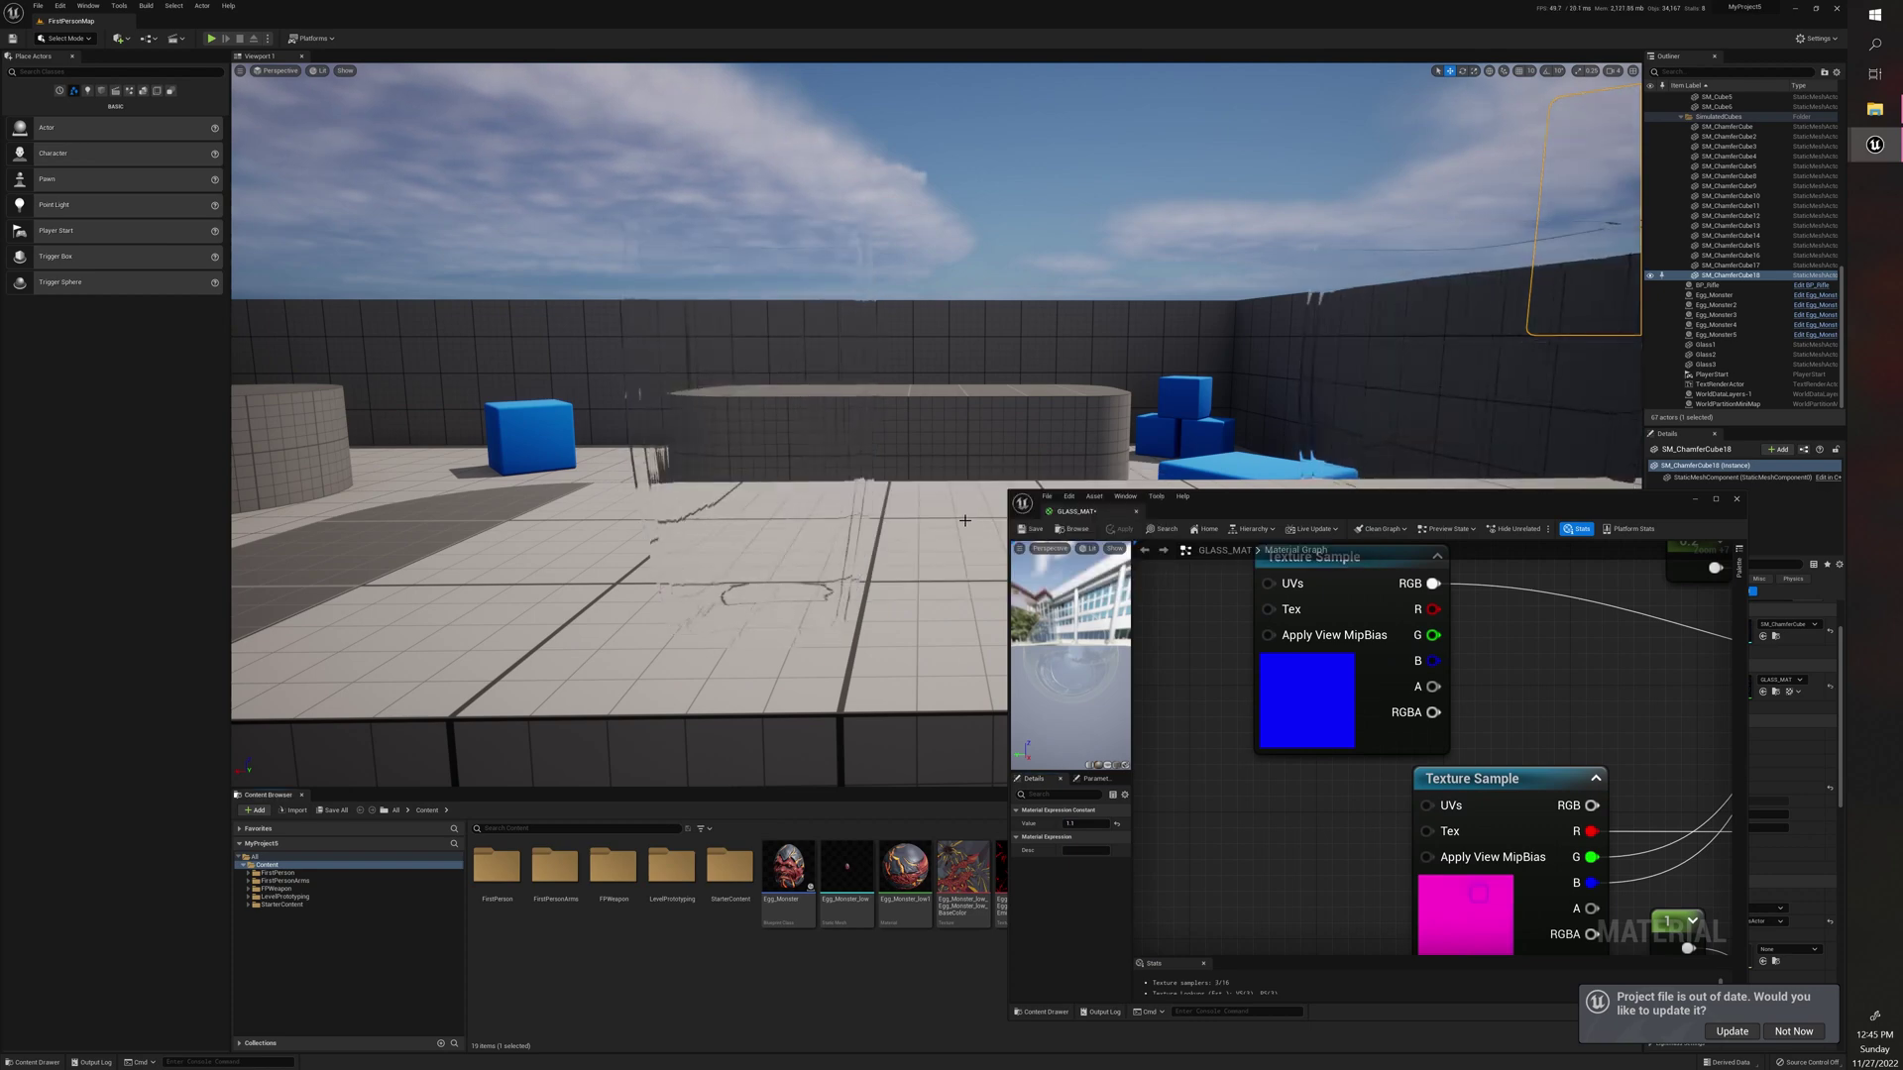
right_drag(965, 520, 979, 520)
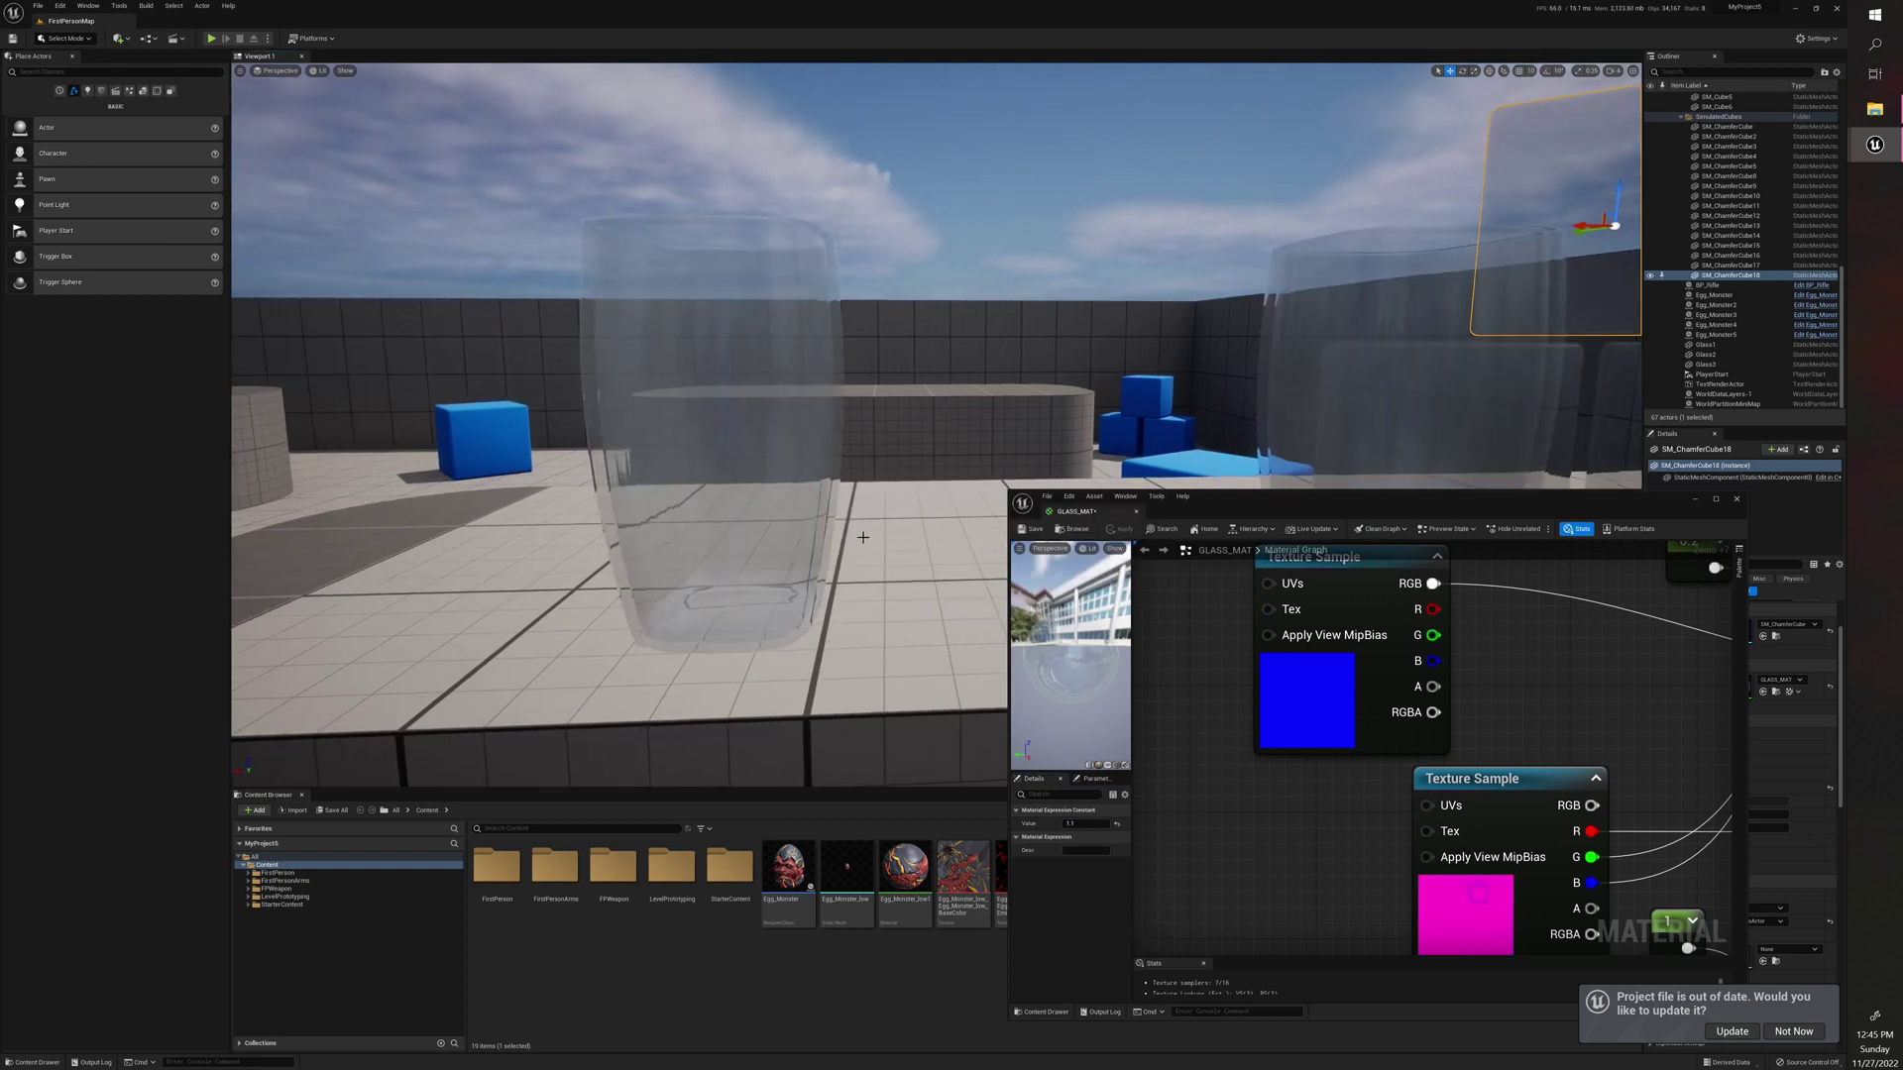
right_click(897, 561)
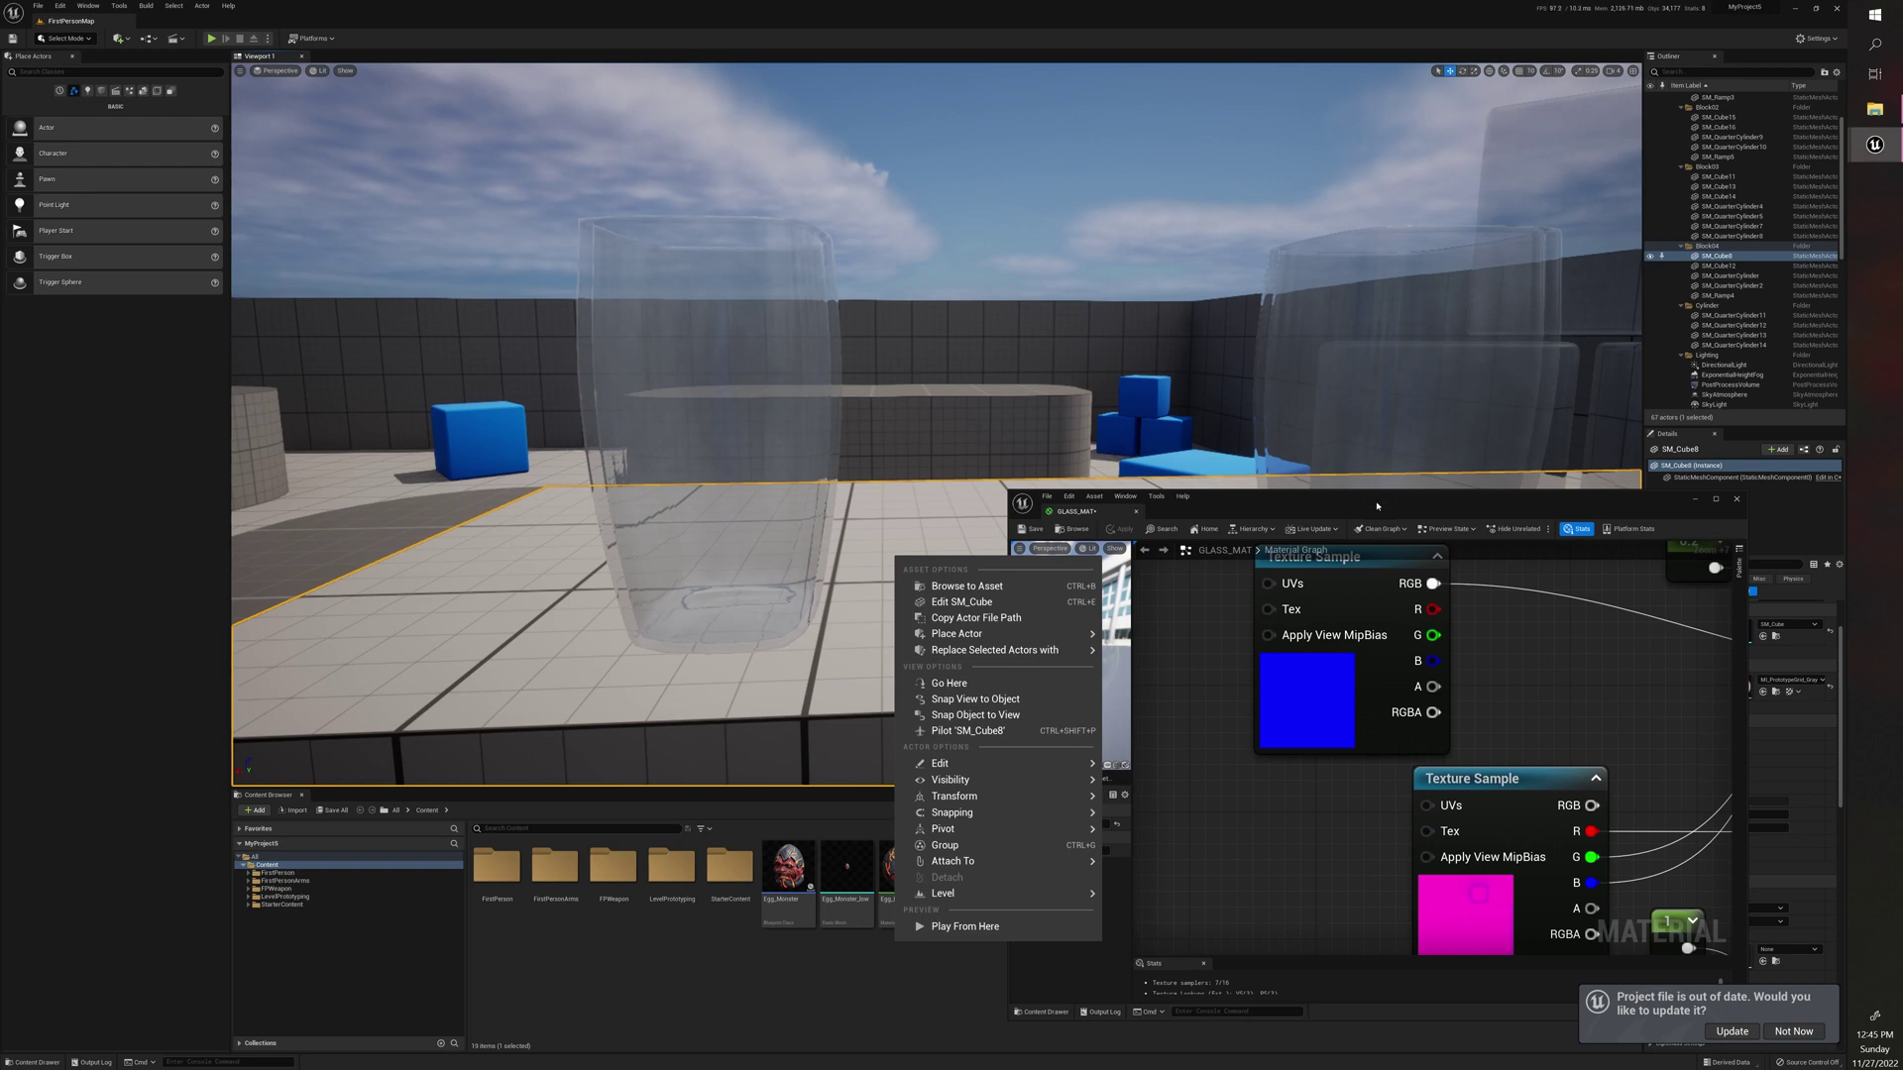
Step: Set the constant feeding the Lerp's B input to 2 and apply the change to the material
drag(1377, 505, 1313, 462)
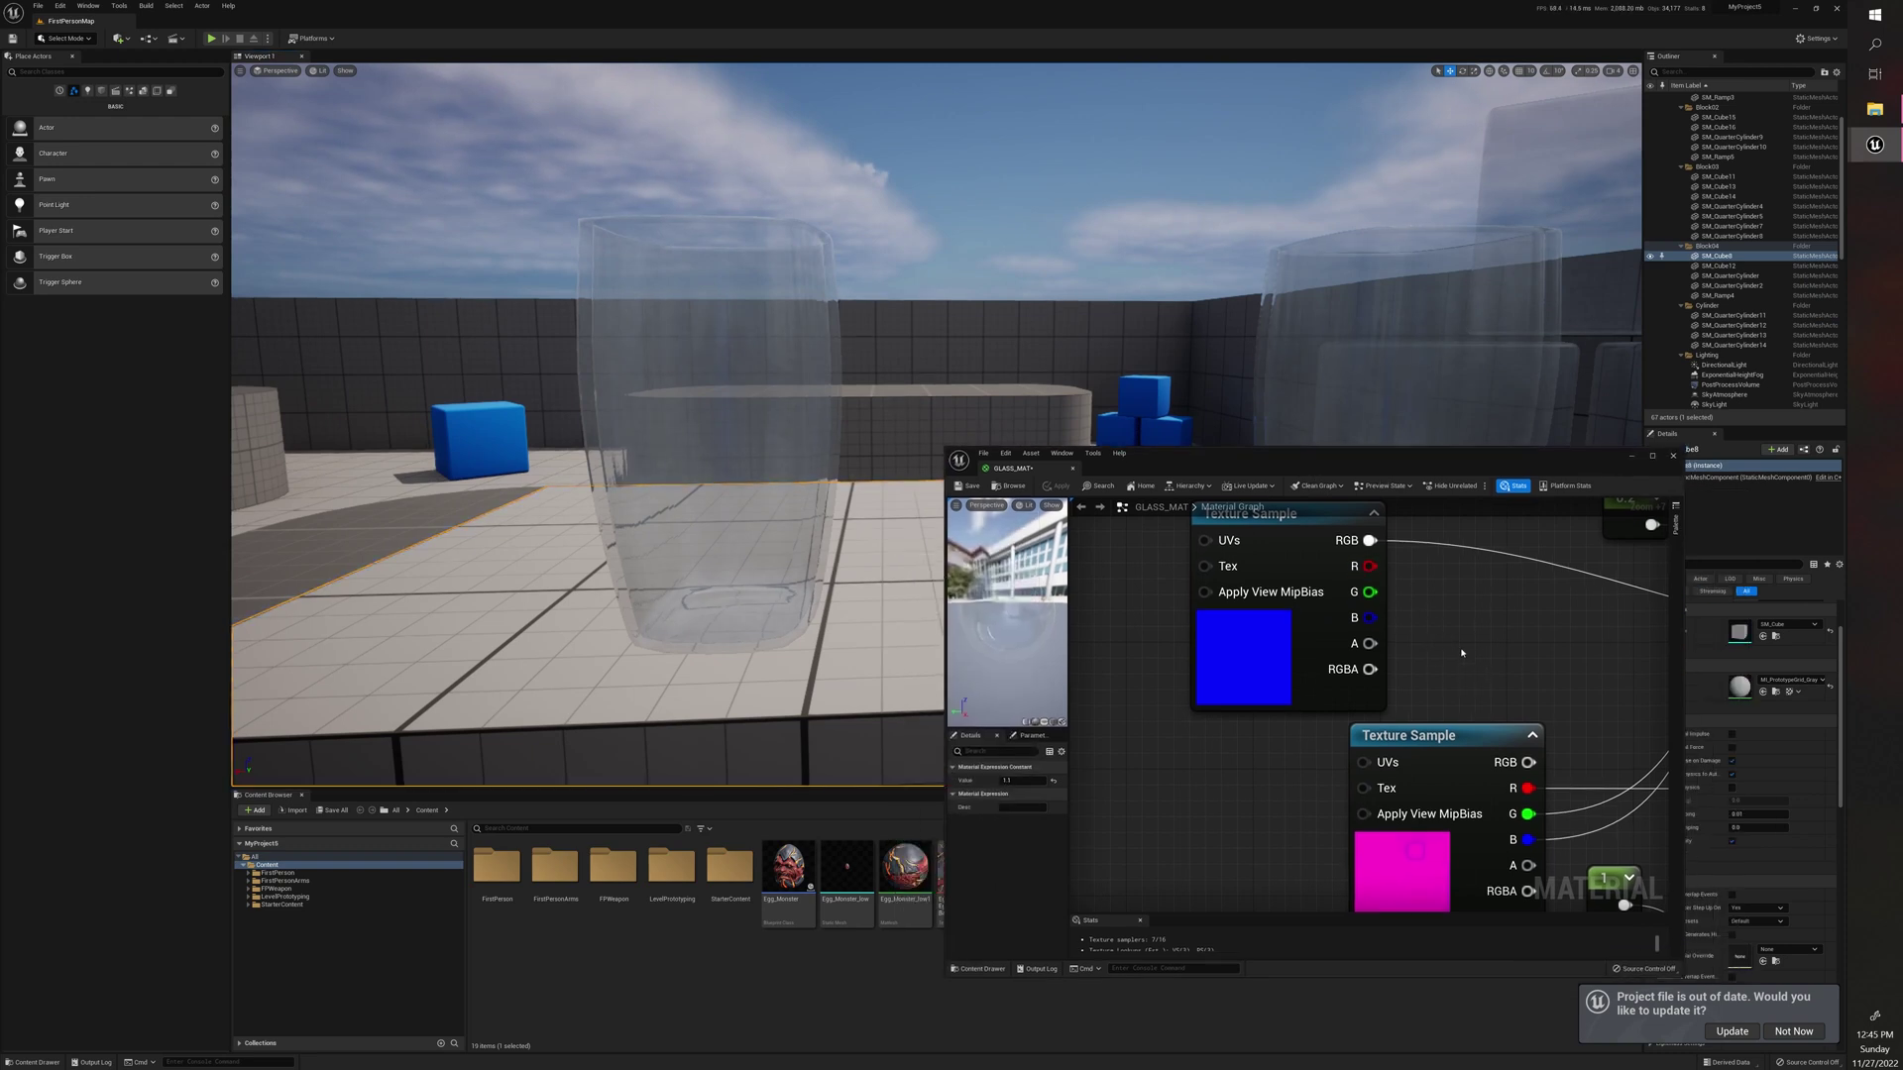
scroll(1461, 652, down, 11)
right_drag(1535, 735, 1472, 680)
scroll(1471, 680, up, 4)
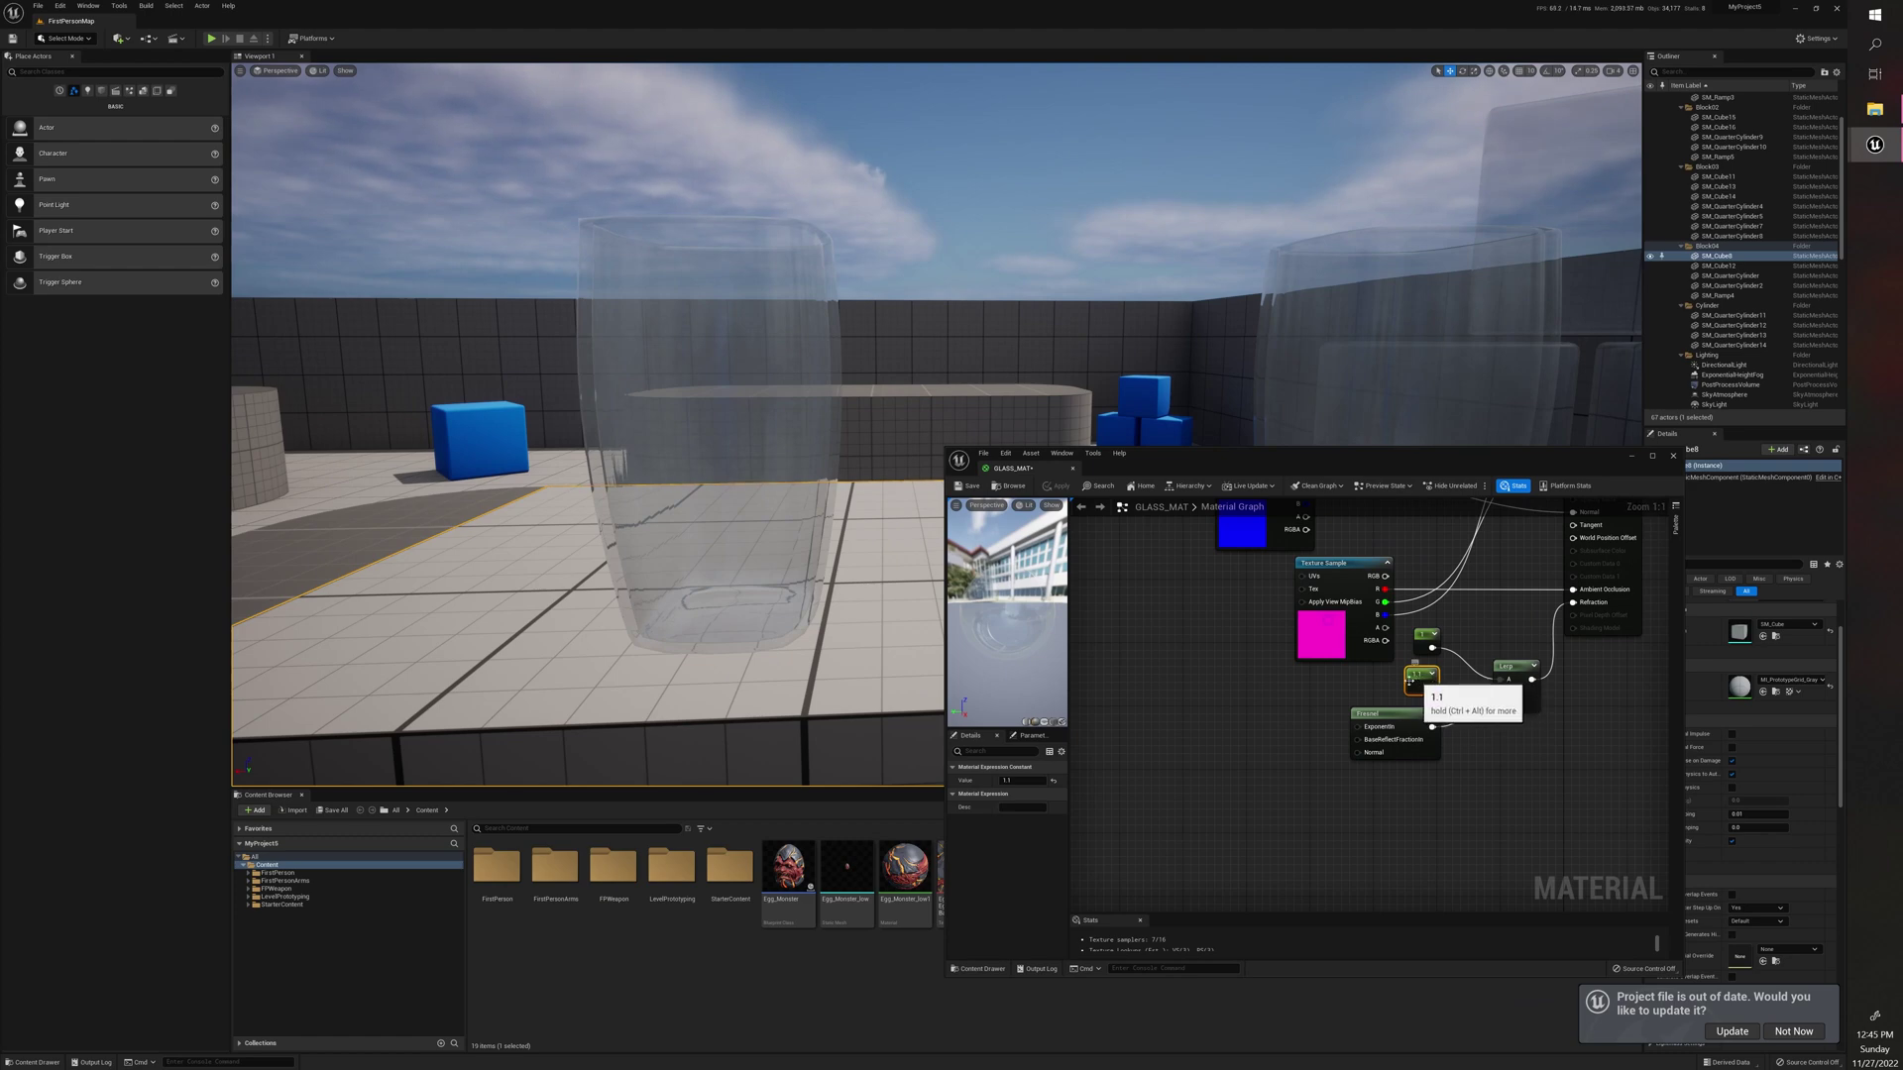
click(1037, 780)
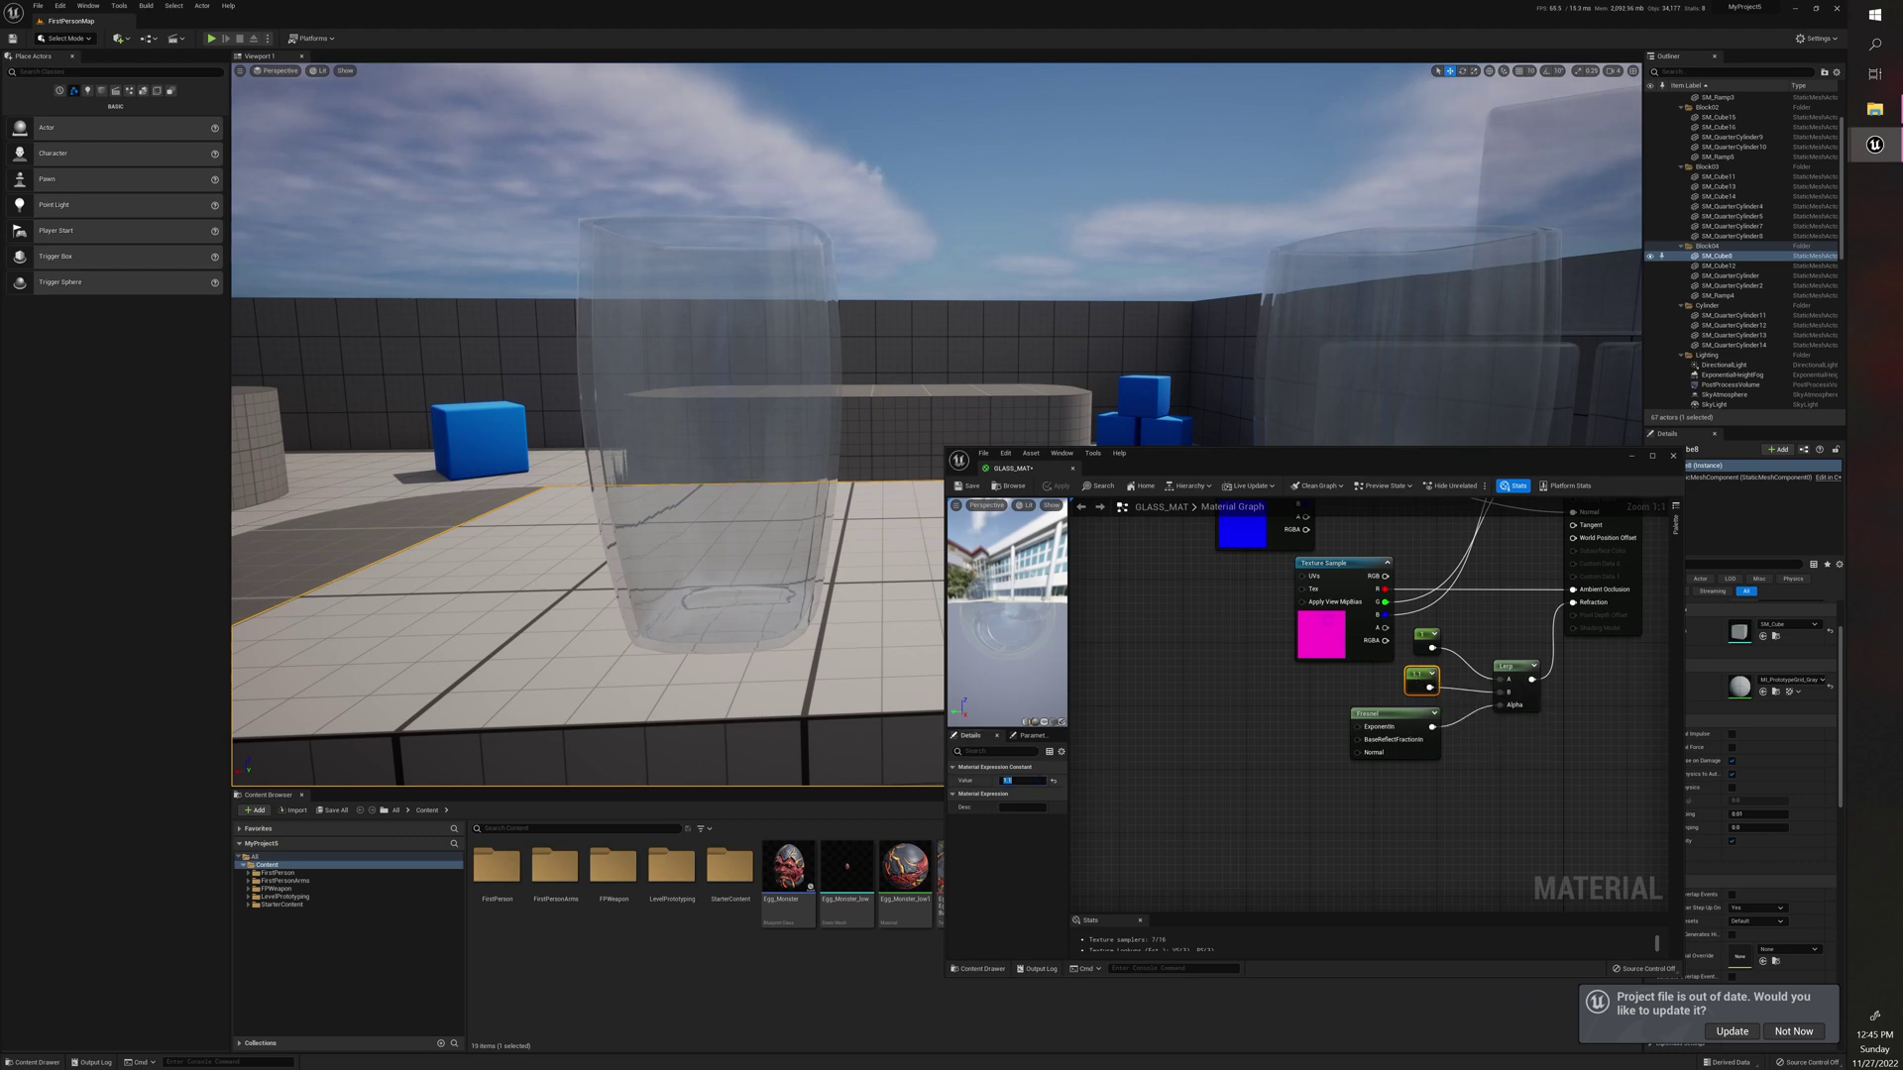
text(2)
key(Return)
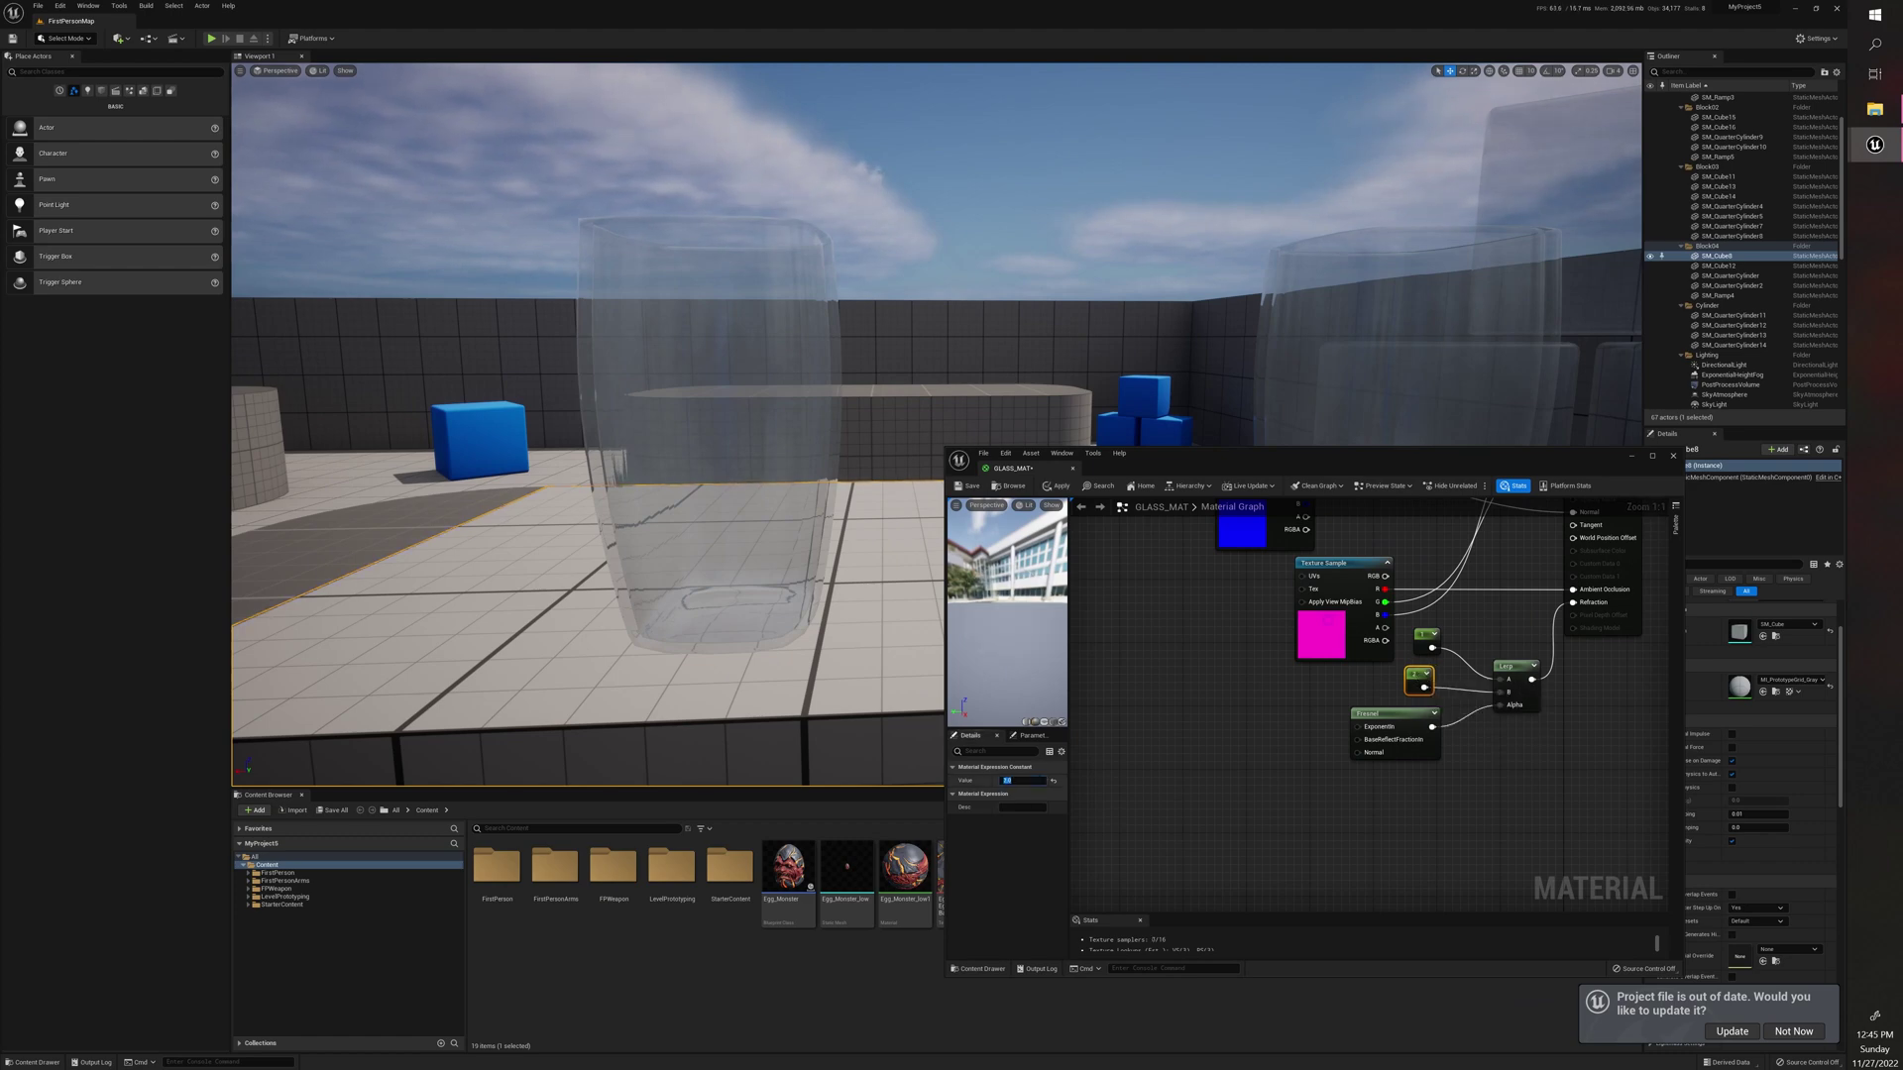
click(1057, 486)
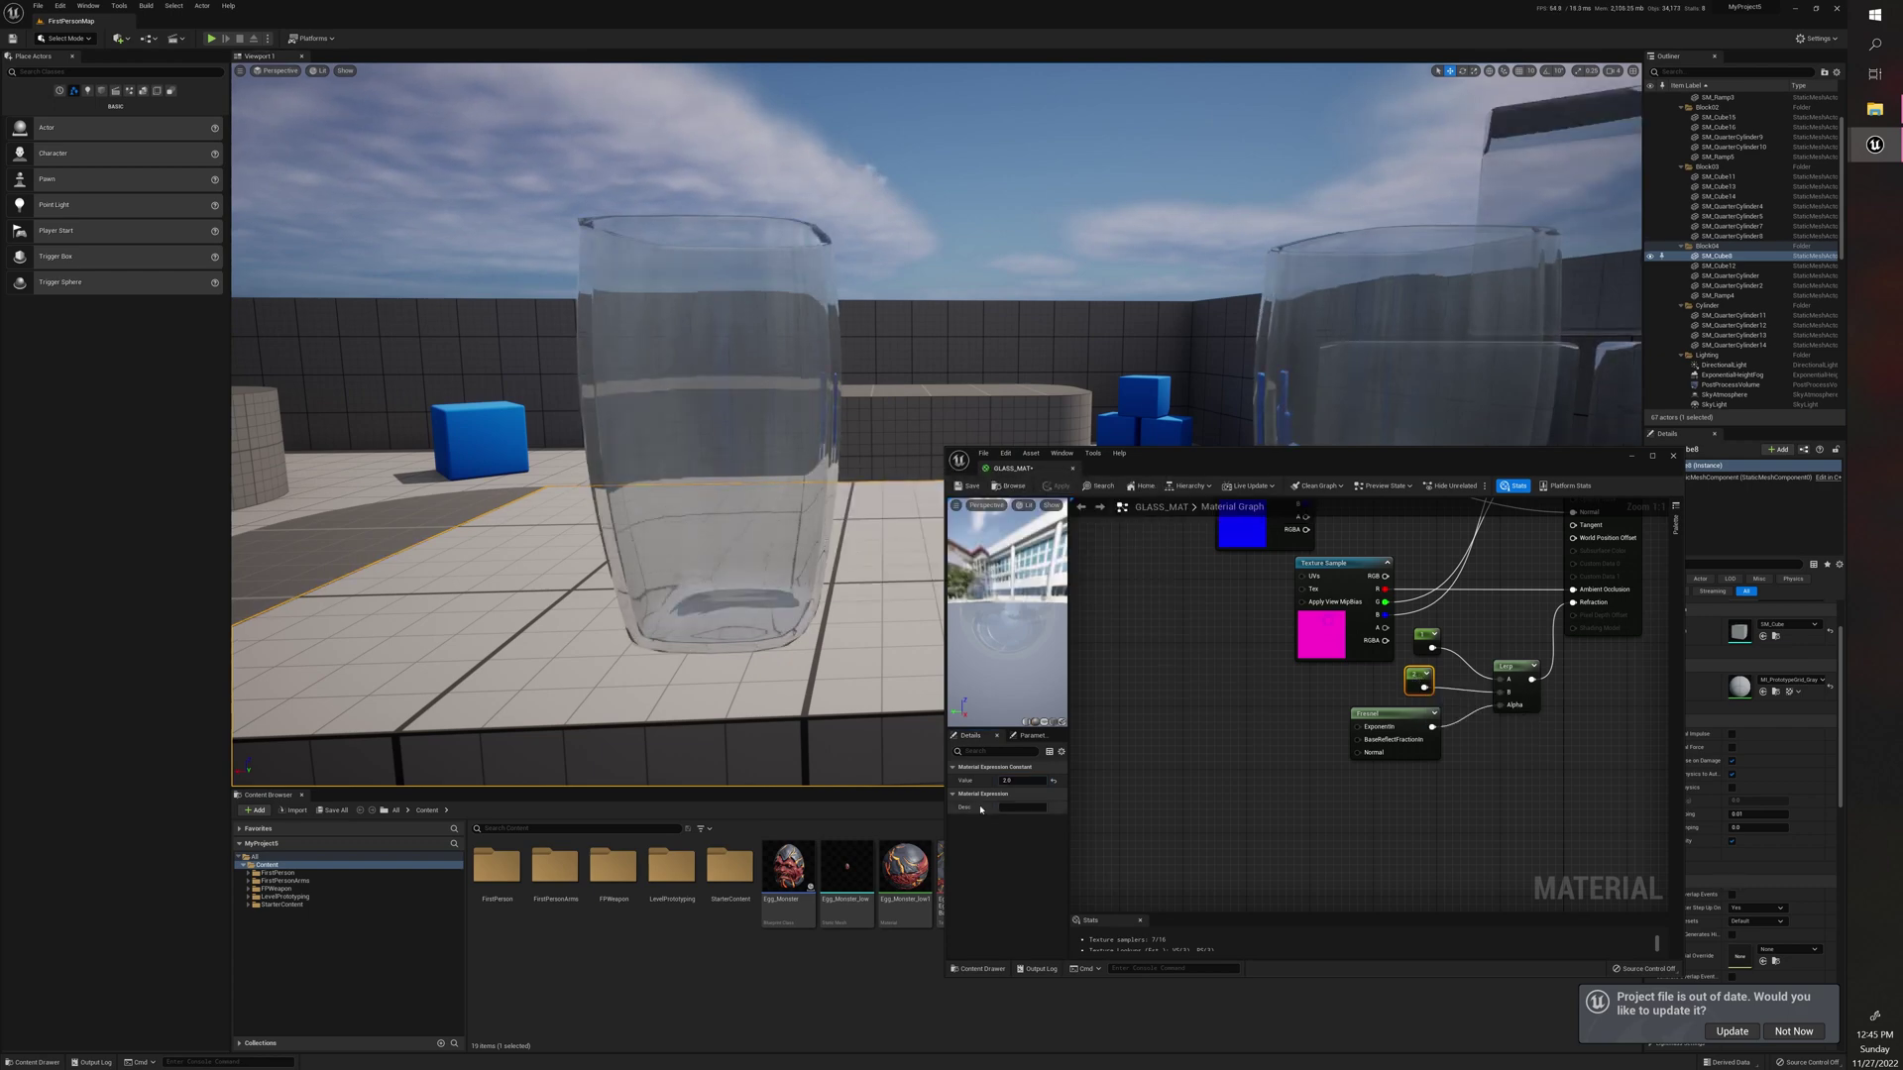
Step: Lower the constant feeding the Lerp's B input, and apply and save the GLASS_MAT material
click(1011, 780)
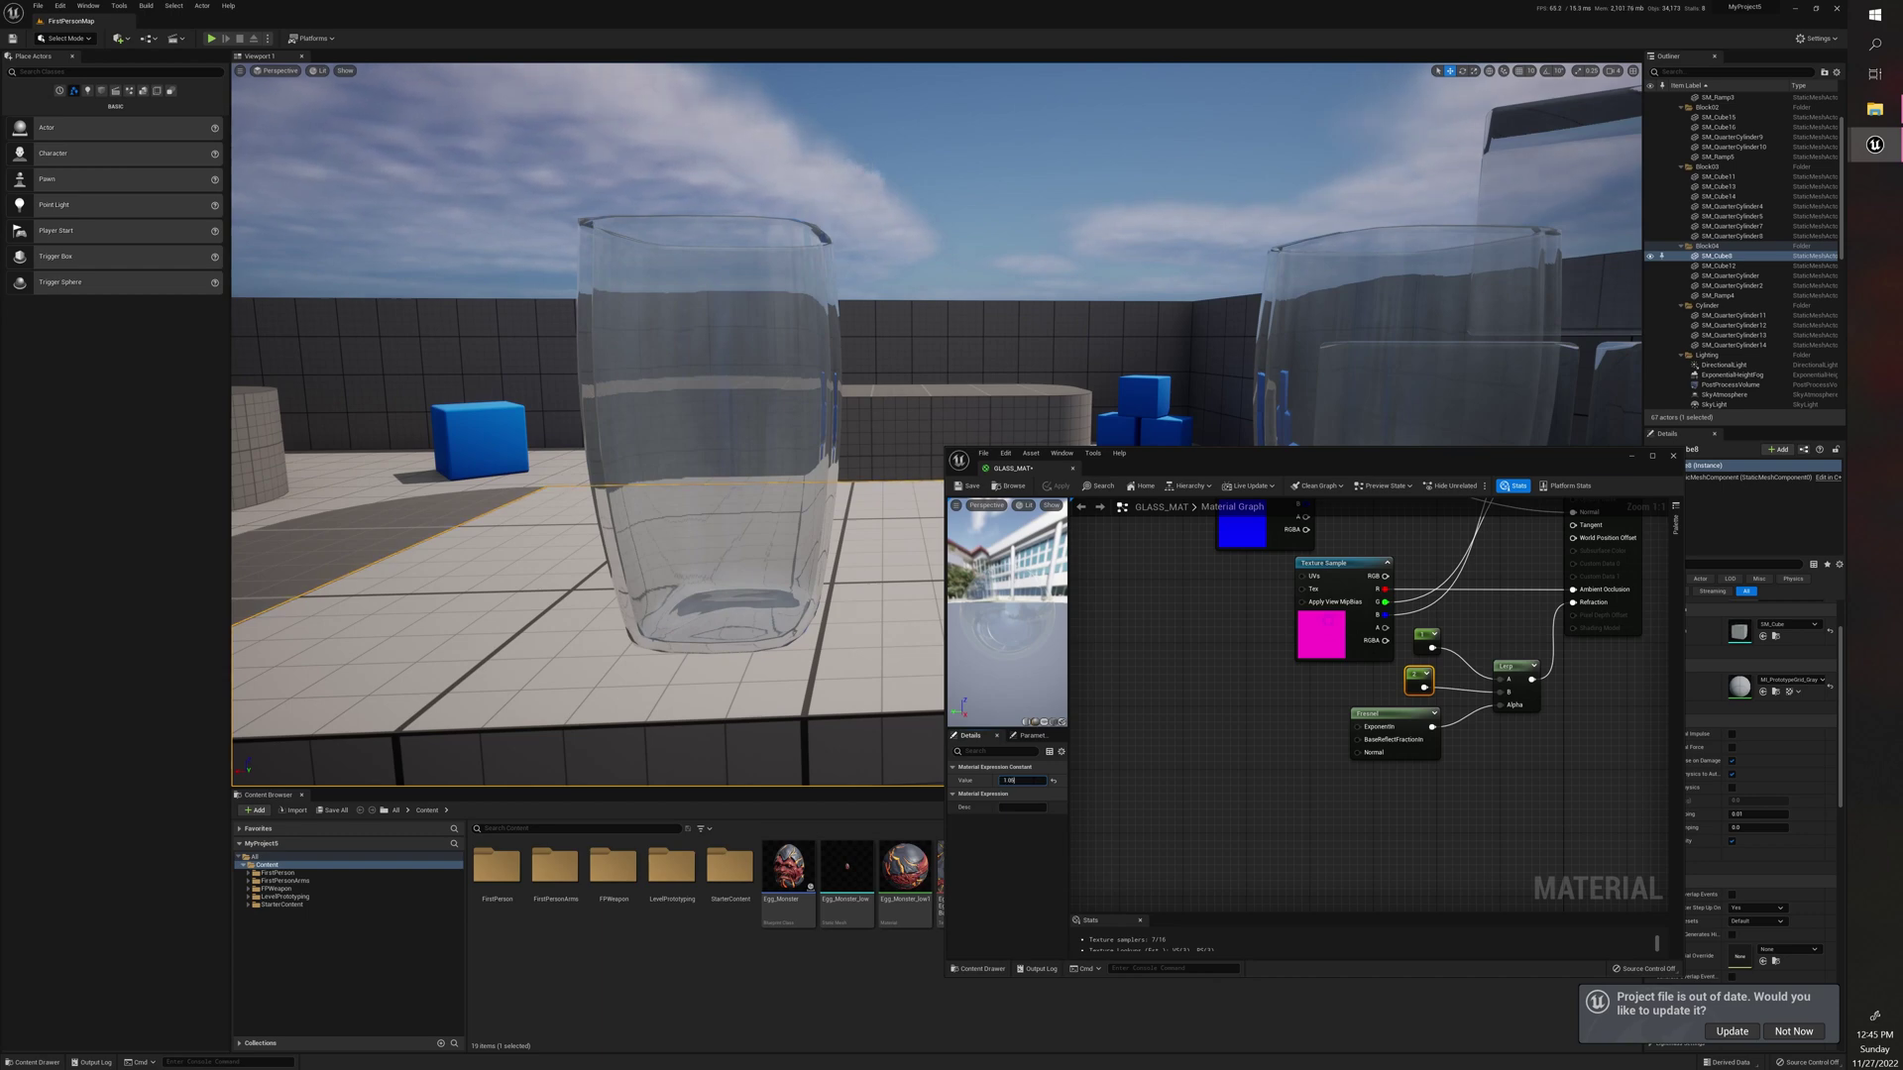
key(Return)
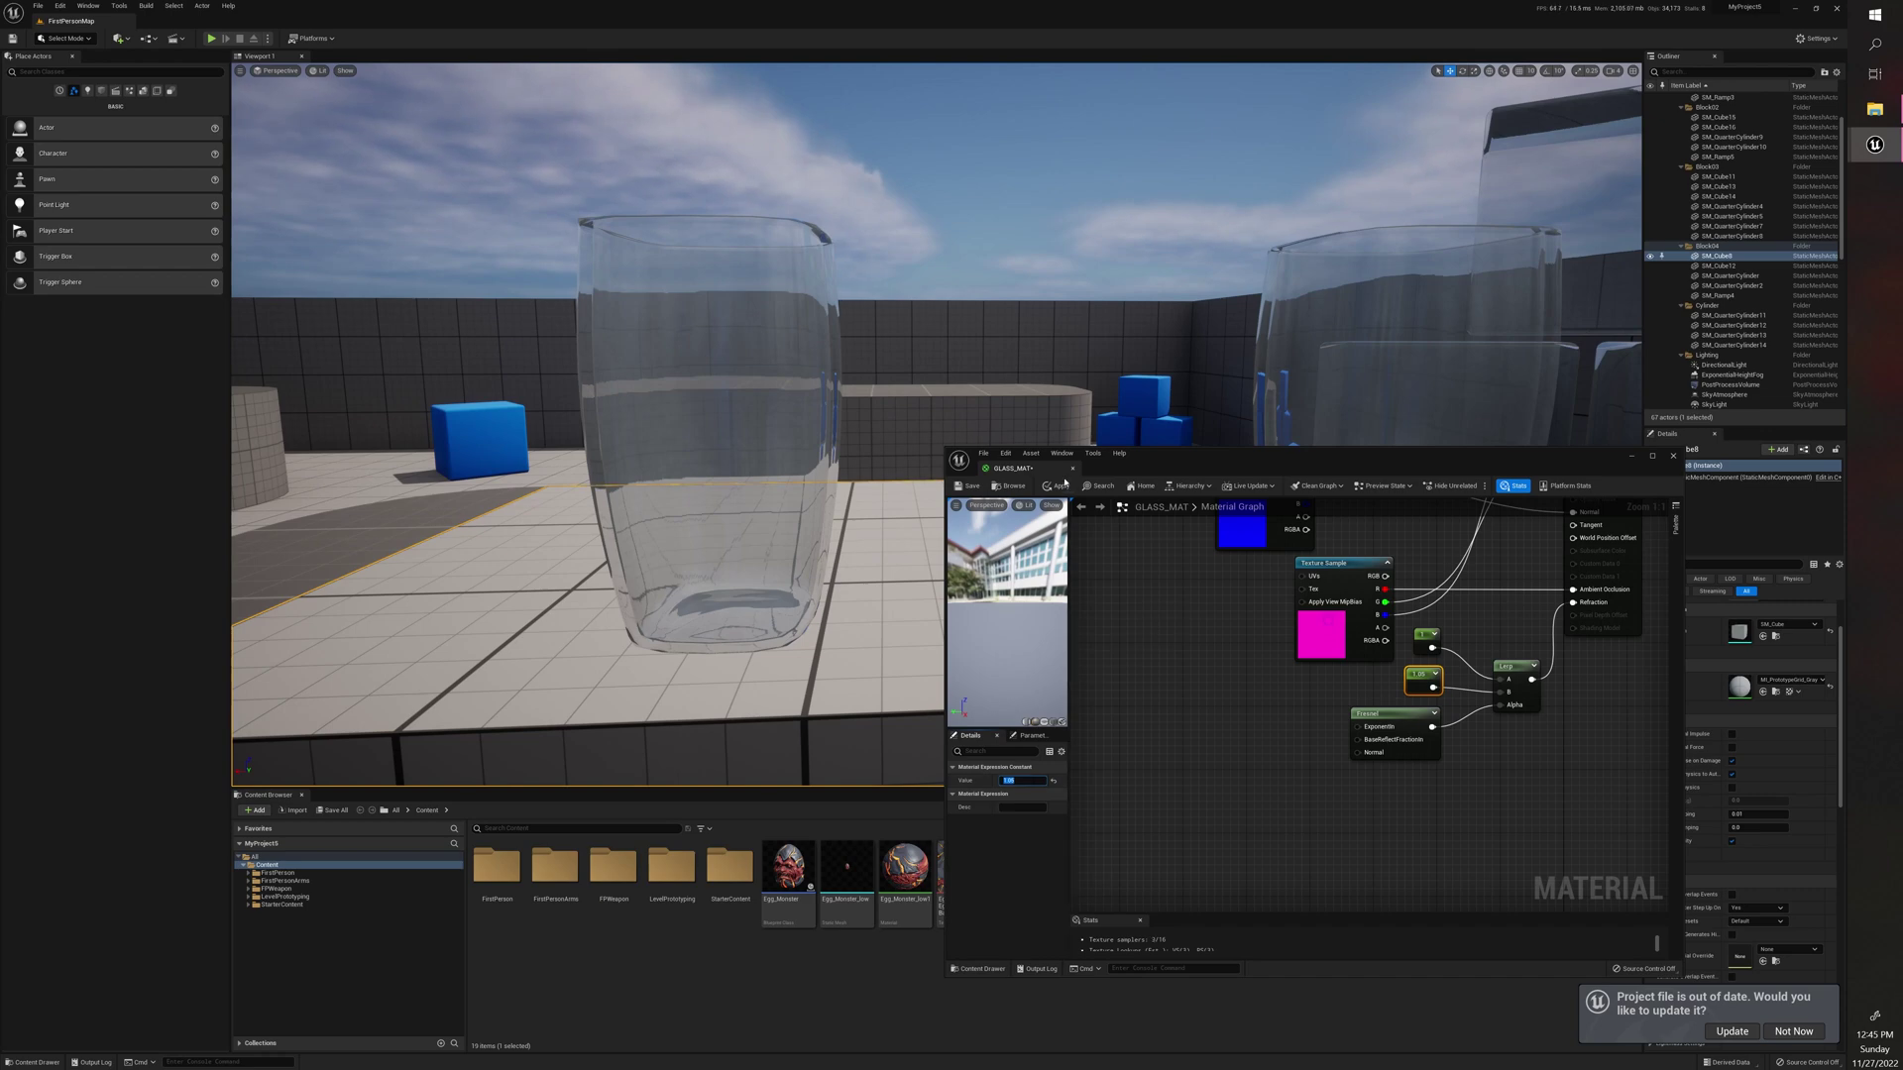
click(1066, 486)
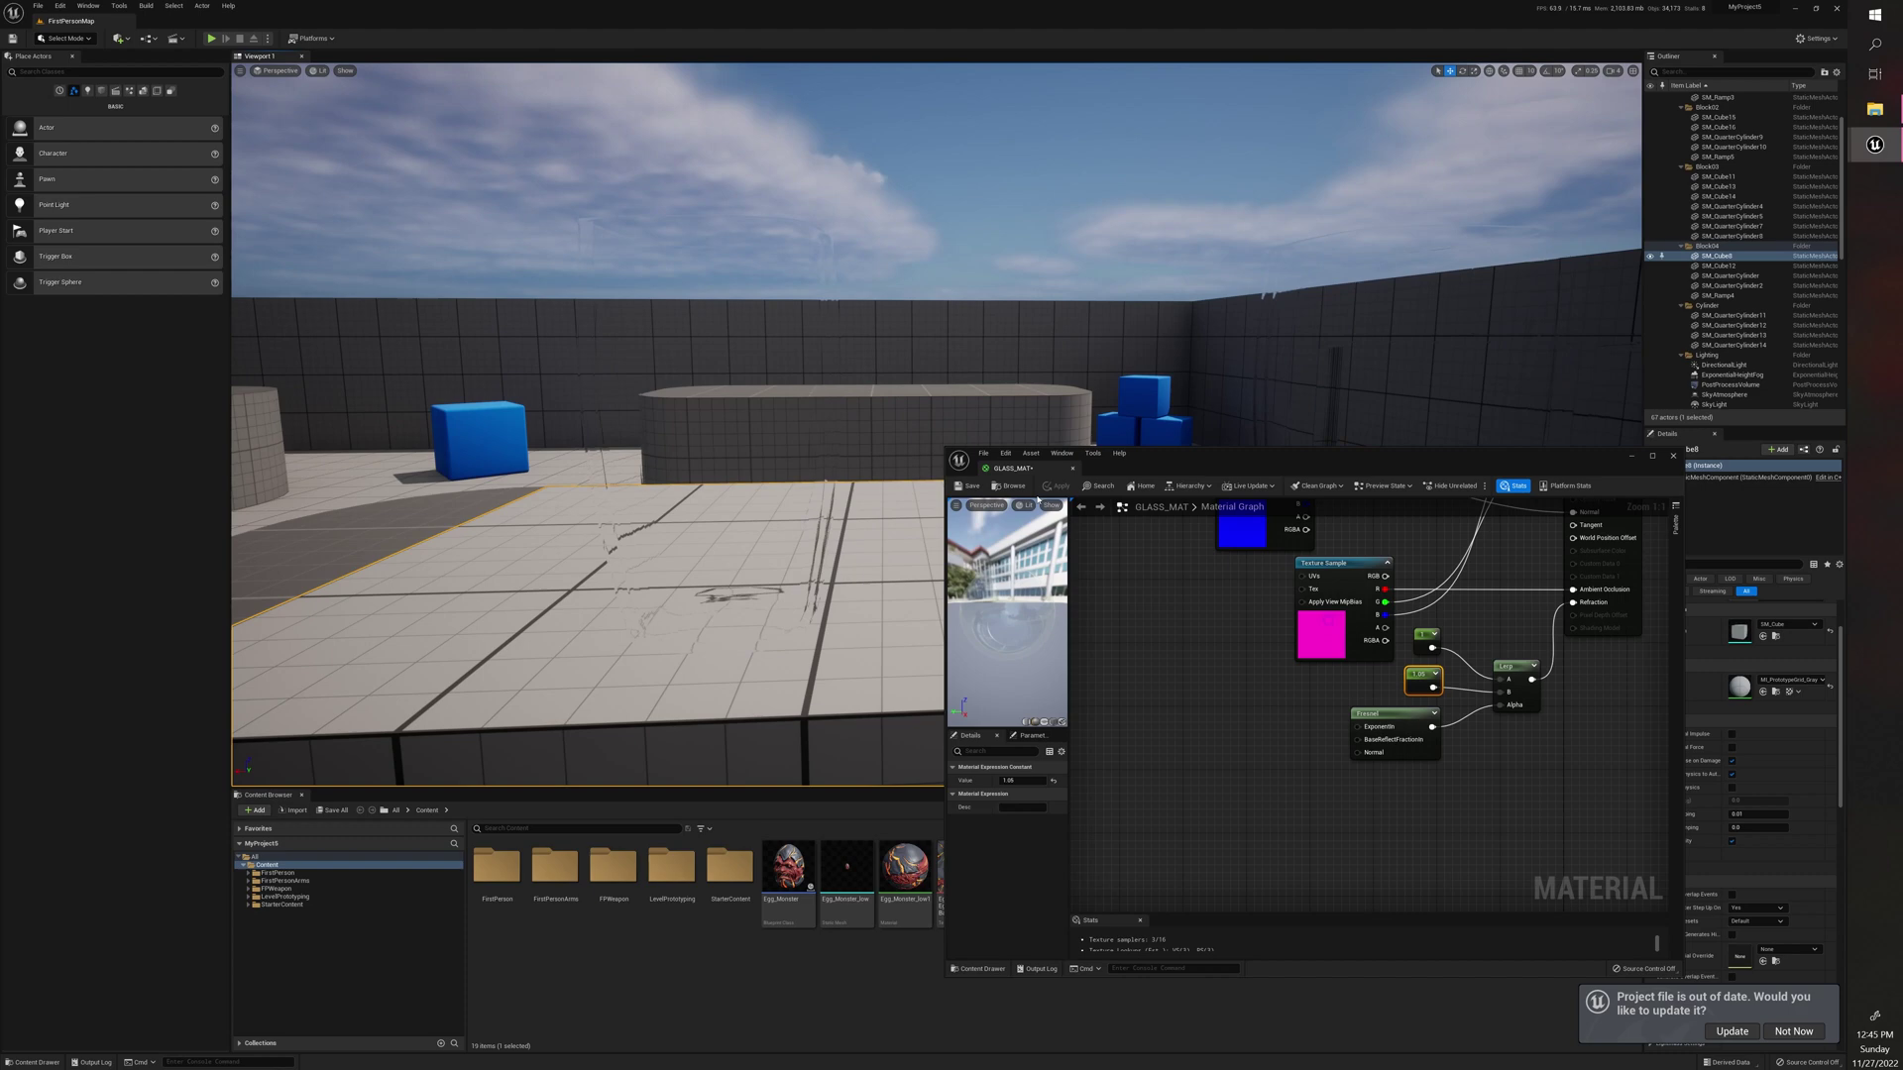
click(968, 486)
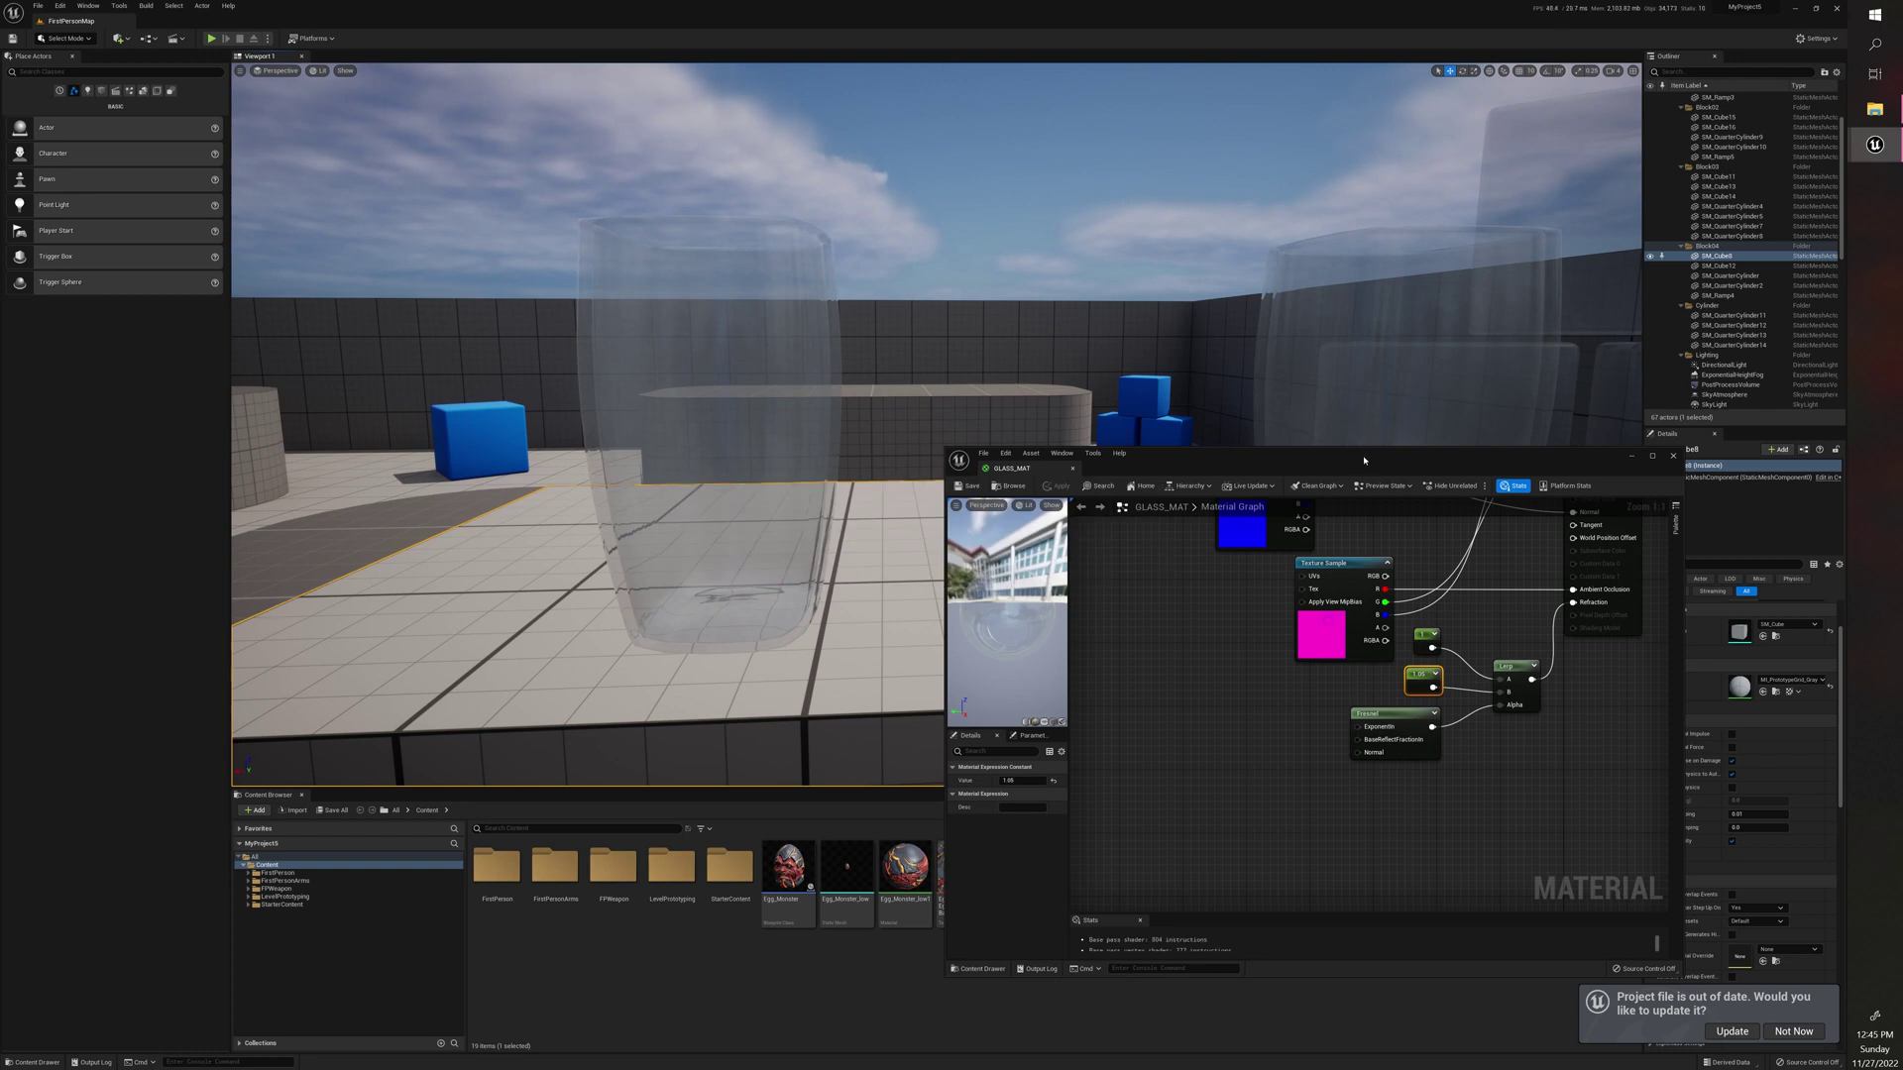
Step: Minimize the material editor and examine the glass objects in the level up close from several viewpoints
drag(1364, 460, 1235, 437)
right_drag(1383, 551, 1262, 575)
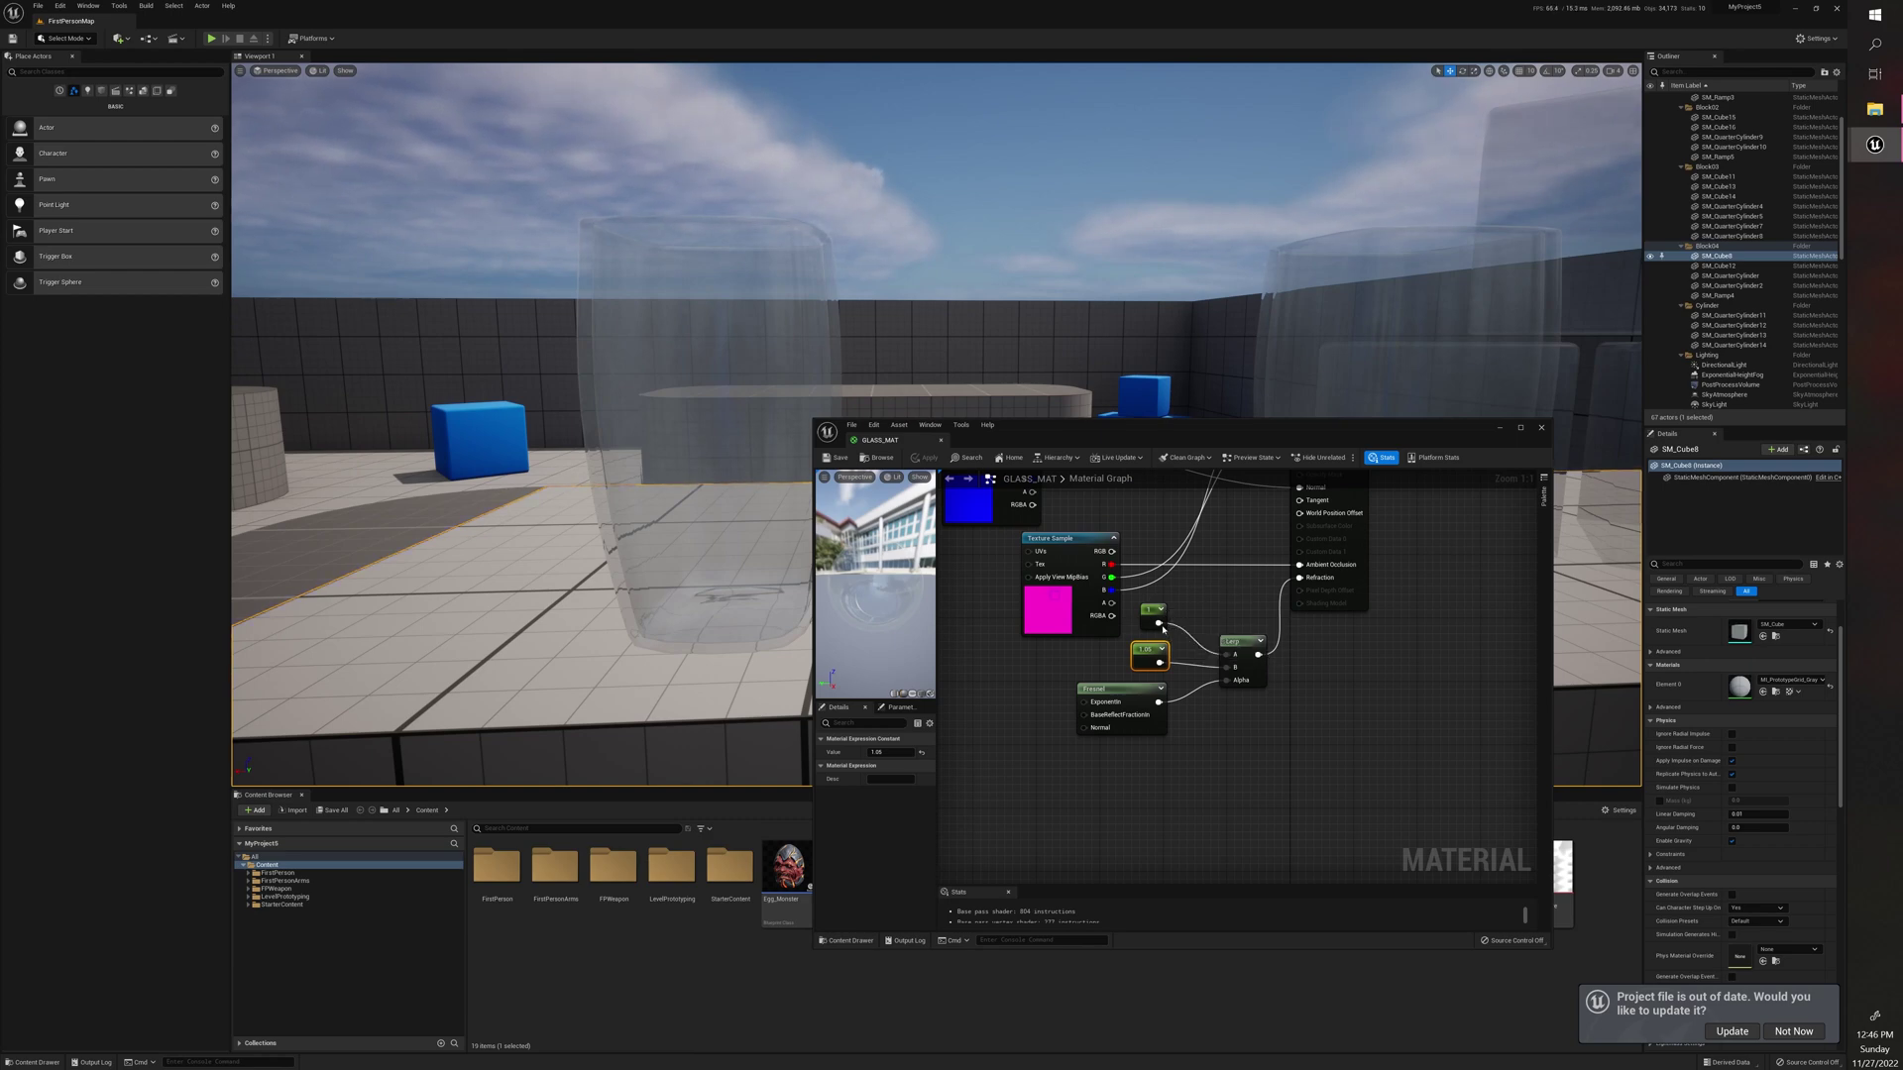
click(1499, 429)
right_drag(936, 424, 1075, 394)
key(d)
right_drag(936, 424, 907, 362)
key(e)
key(w)
right_drag(1465, 408, 1463, 404)
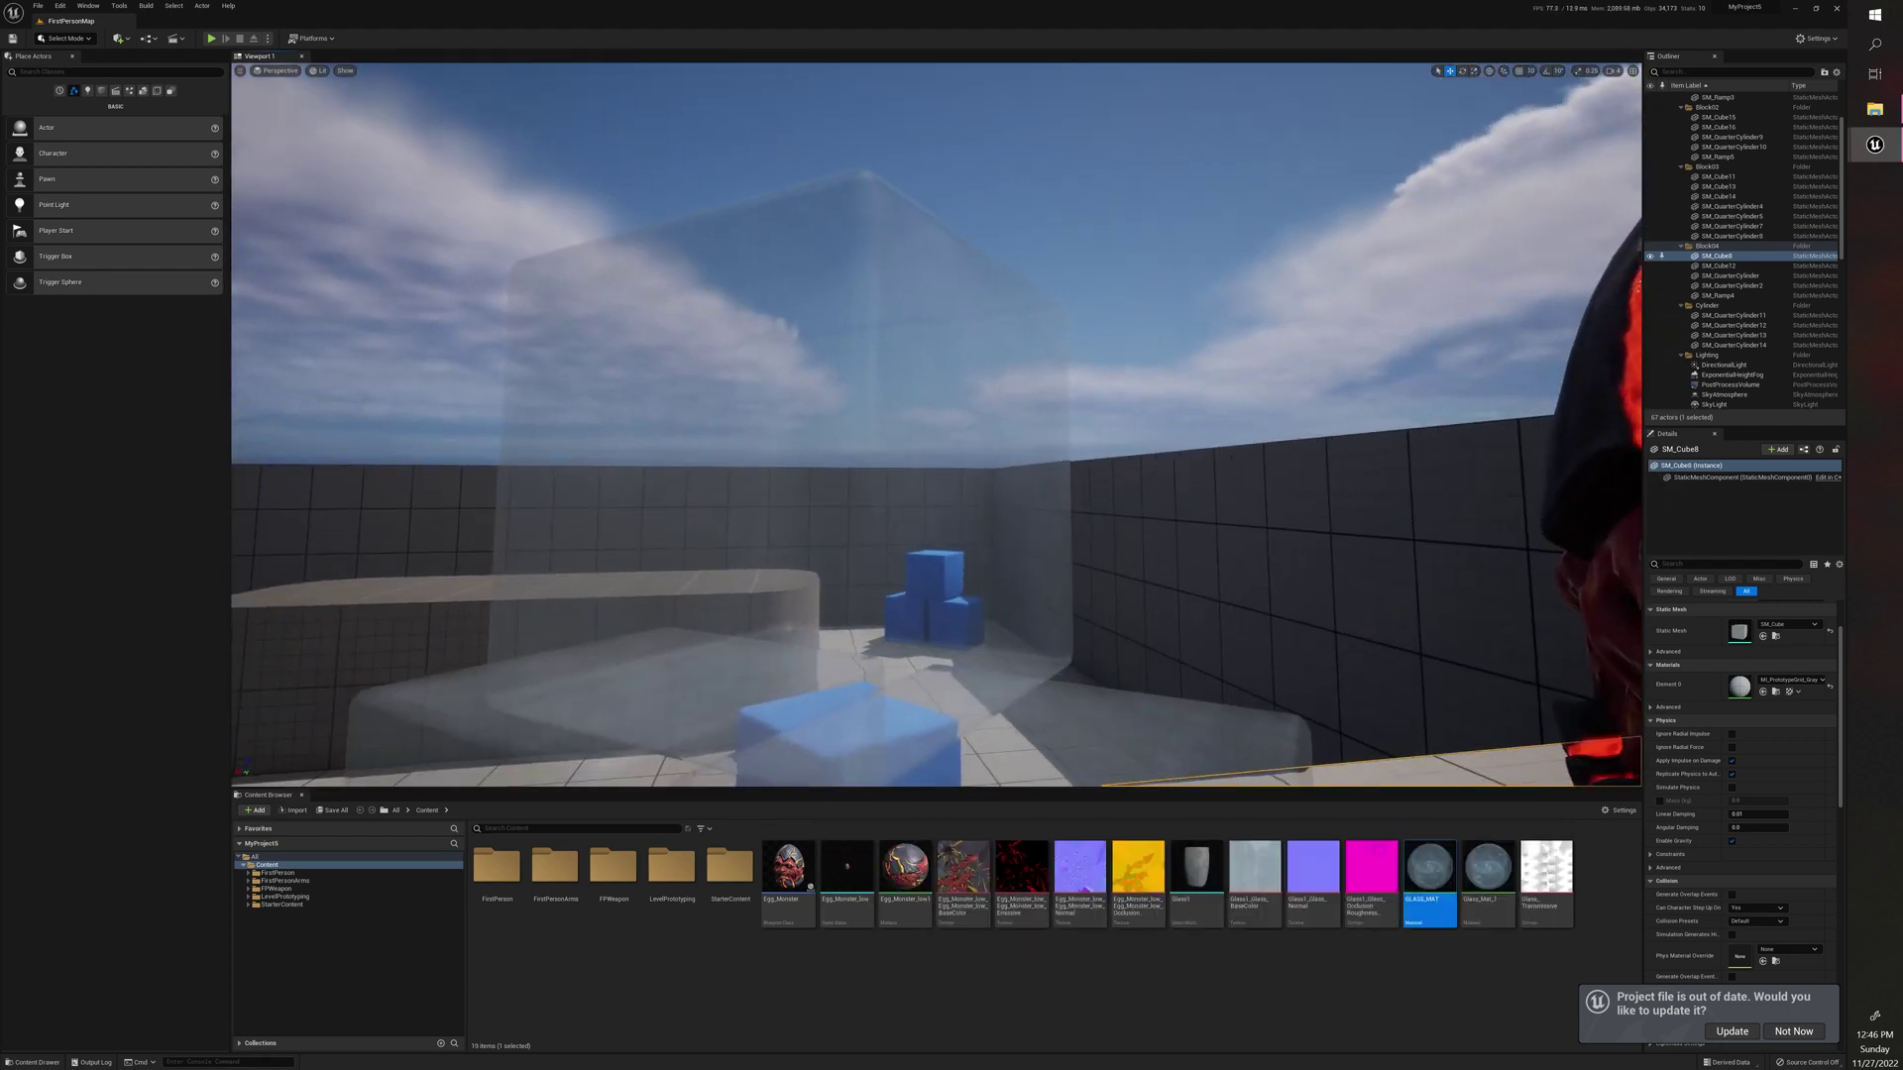
key(s)
mouse_move(936, 424)
right_down()
mouse_move(966, 439)
mouse_move(935, 429)
right_up()
key(w)
key(s)
key(w)
key(a)
key(d)
key(s)
key(w)
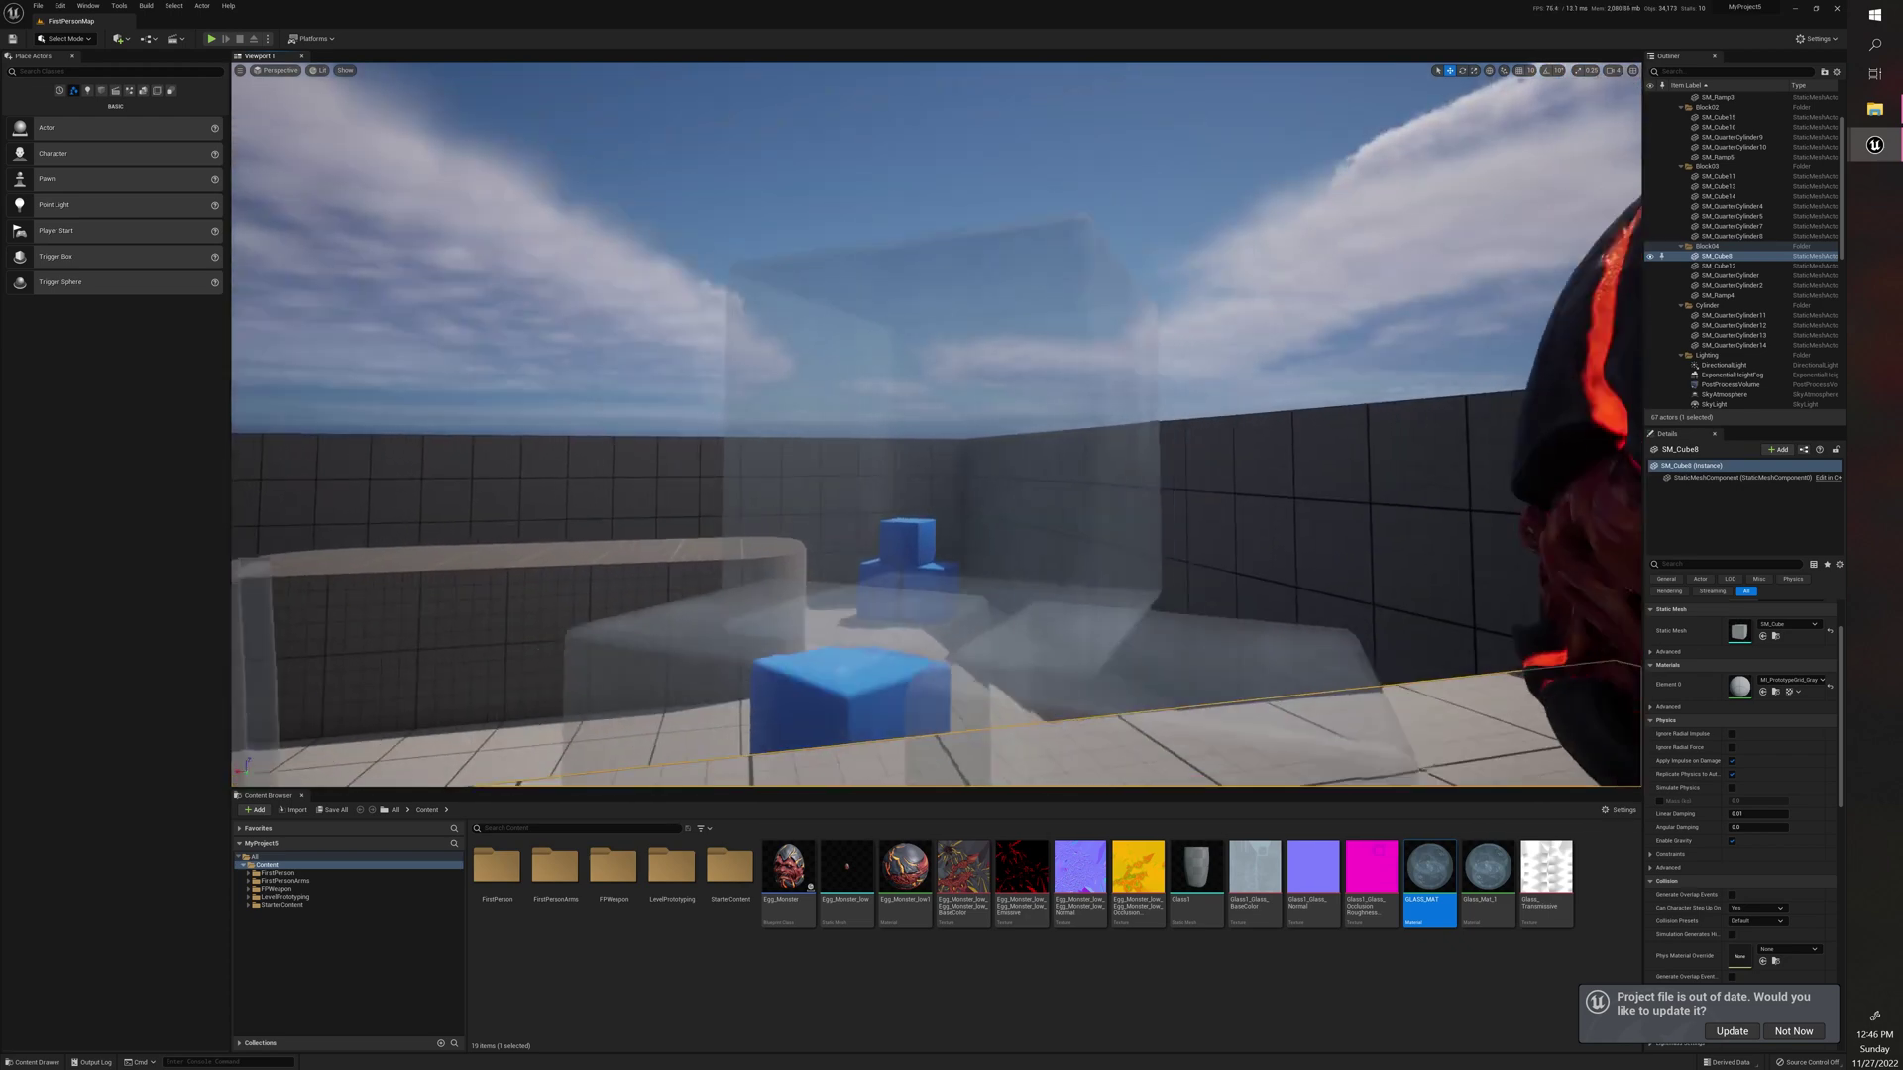
mouse_move(1461, 403)
right_down()
mouse_move(1486, 397)
mouse_move(1459, 494)
mouse_move(1459, 407)
right_up()
click(1612, 71)
key(a)
key(d)
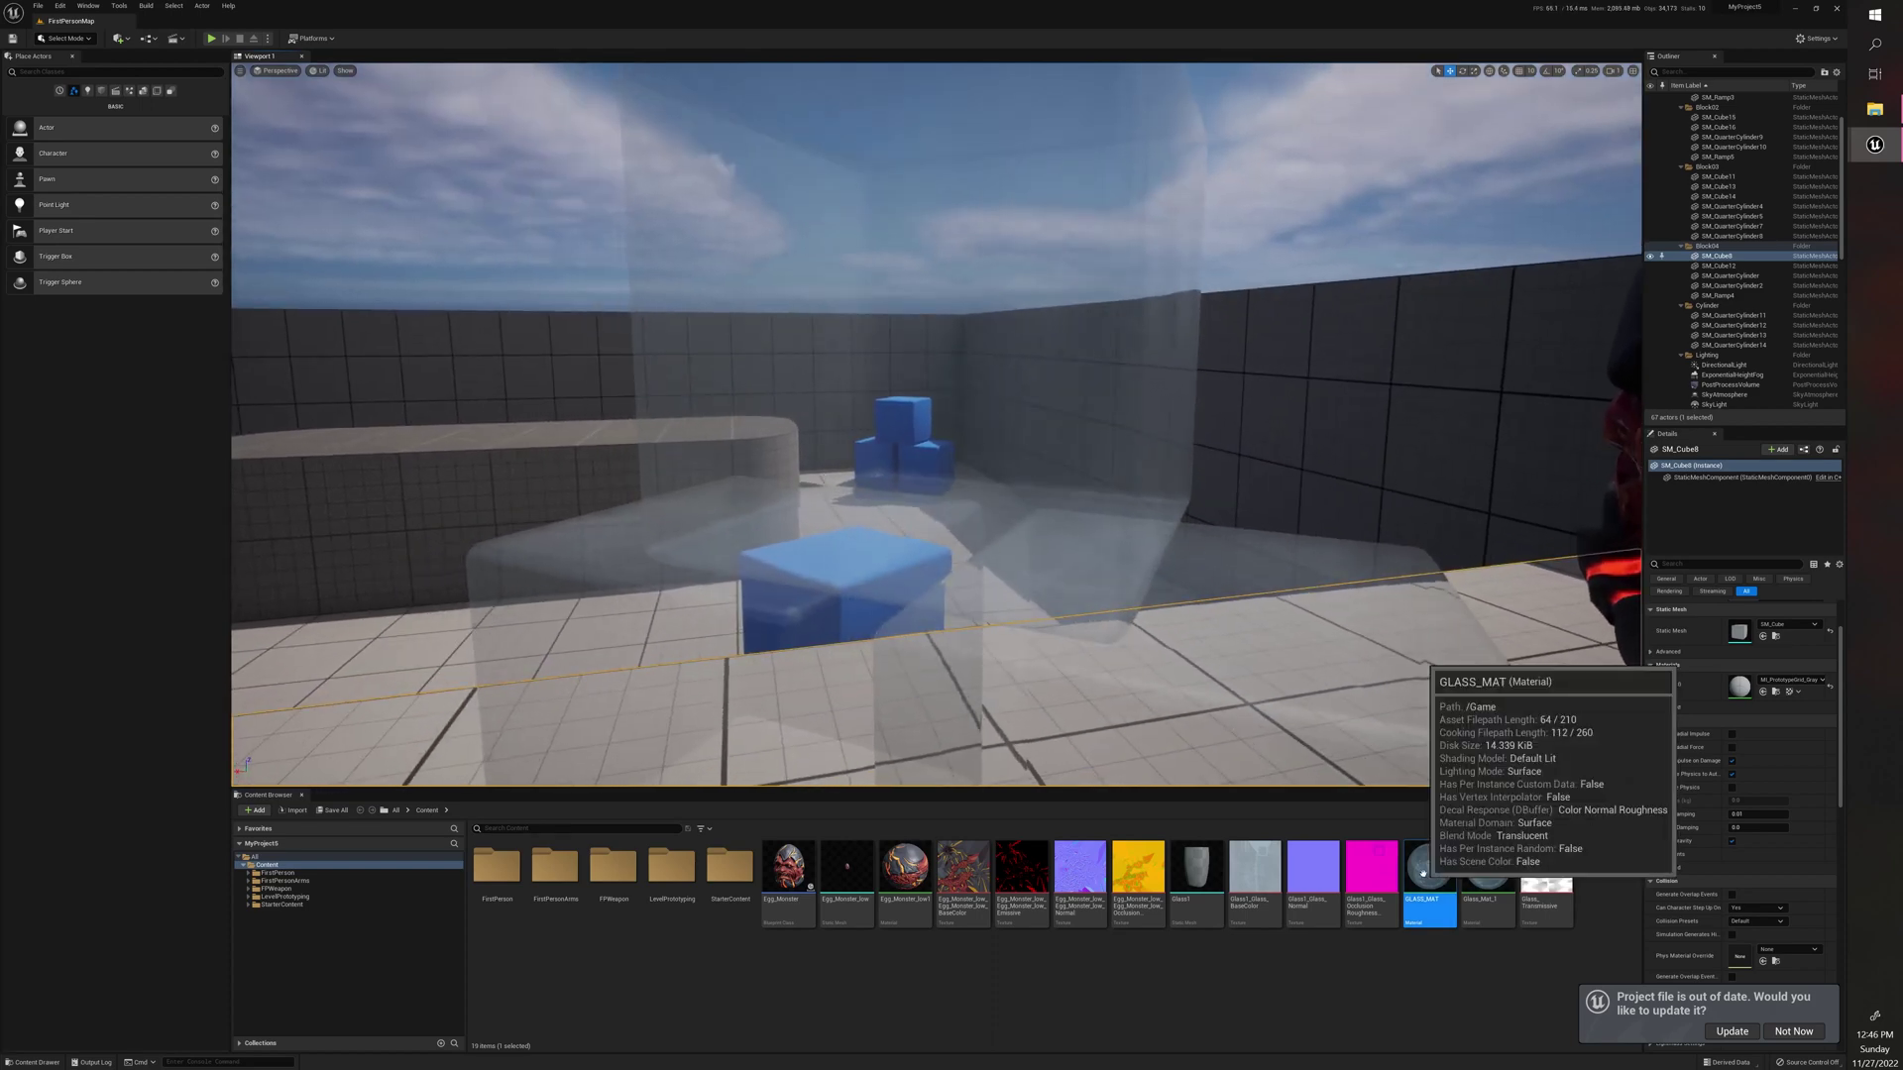
Step: Reopen GLASS_MAT, raise the constant feeding the Lerp's B input, and save the material
double_click(1429, 870)
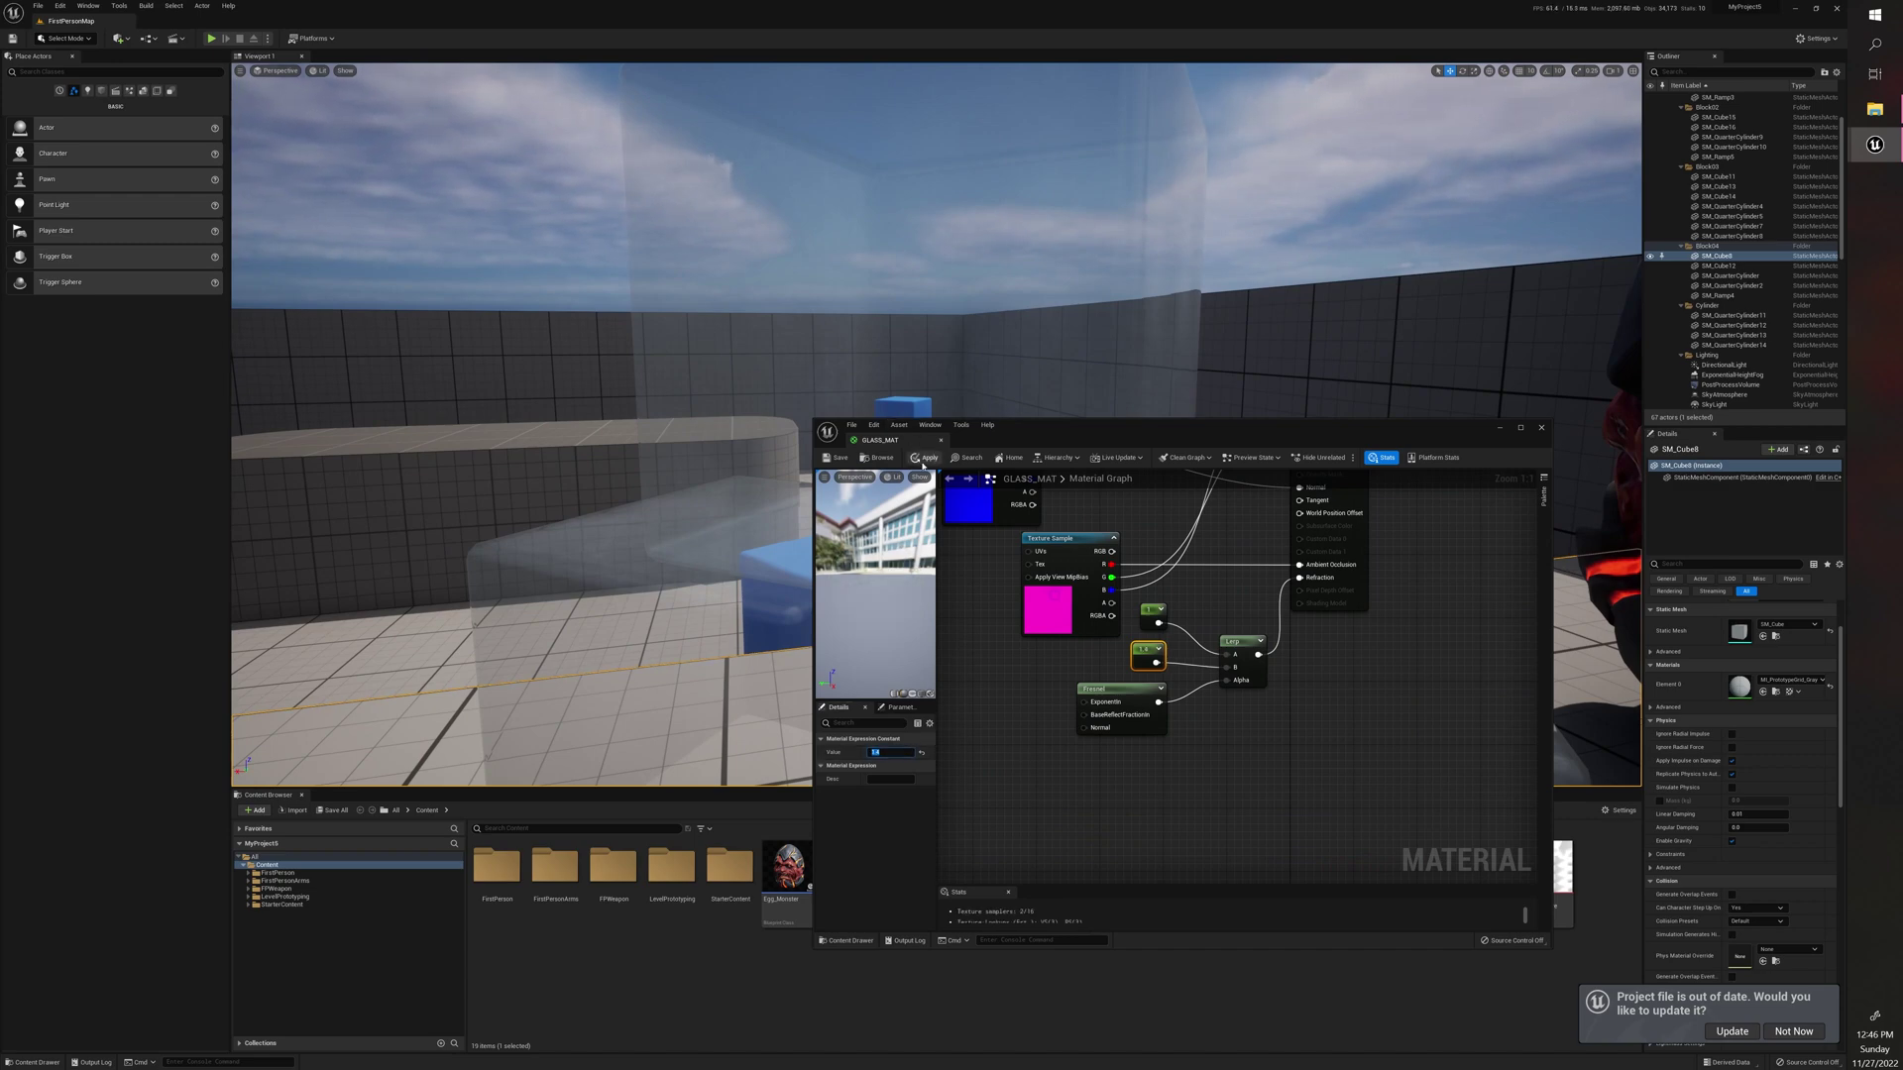
click(837, 458)
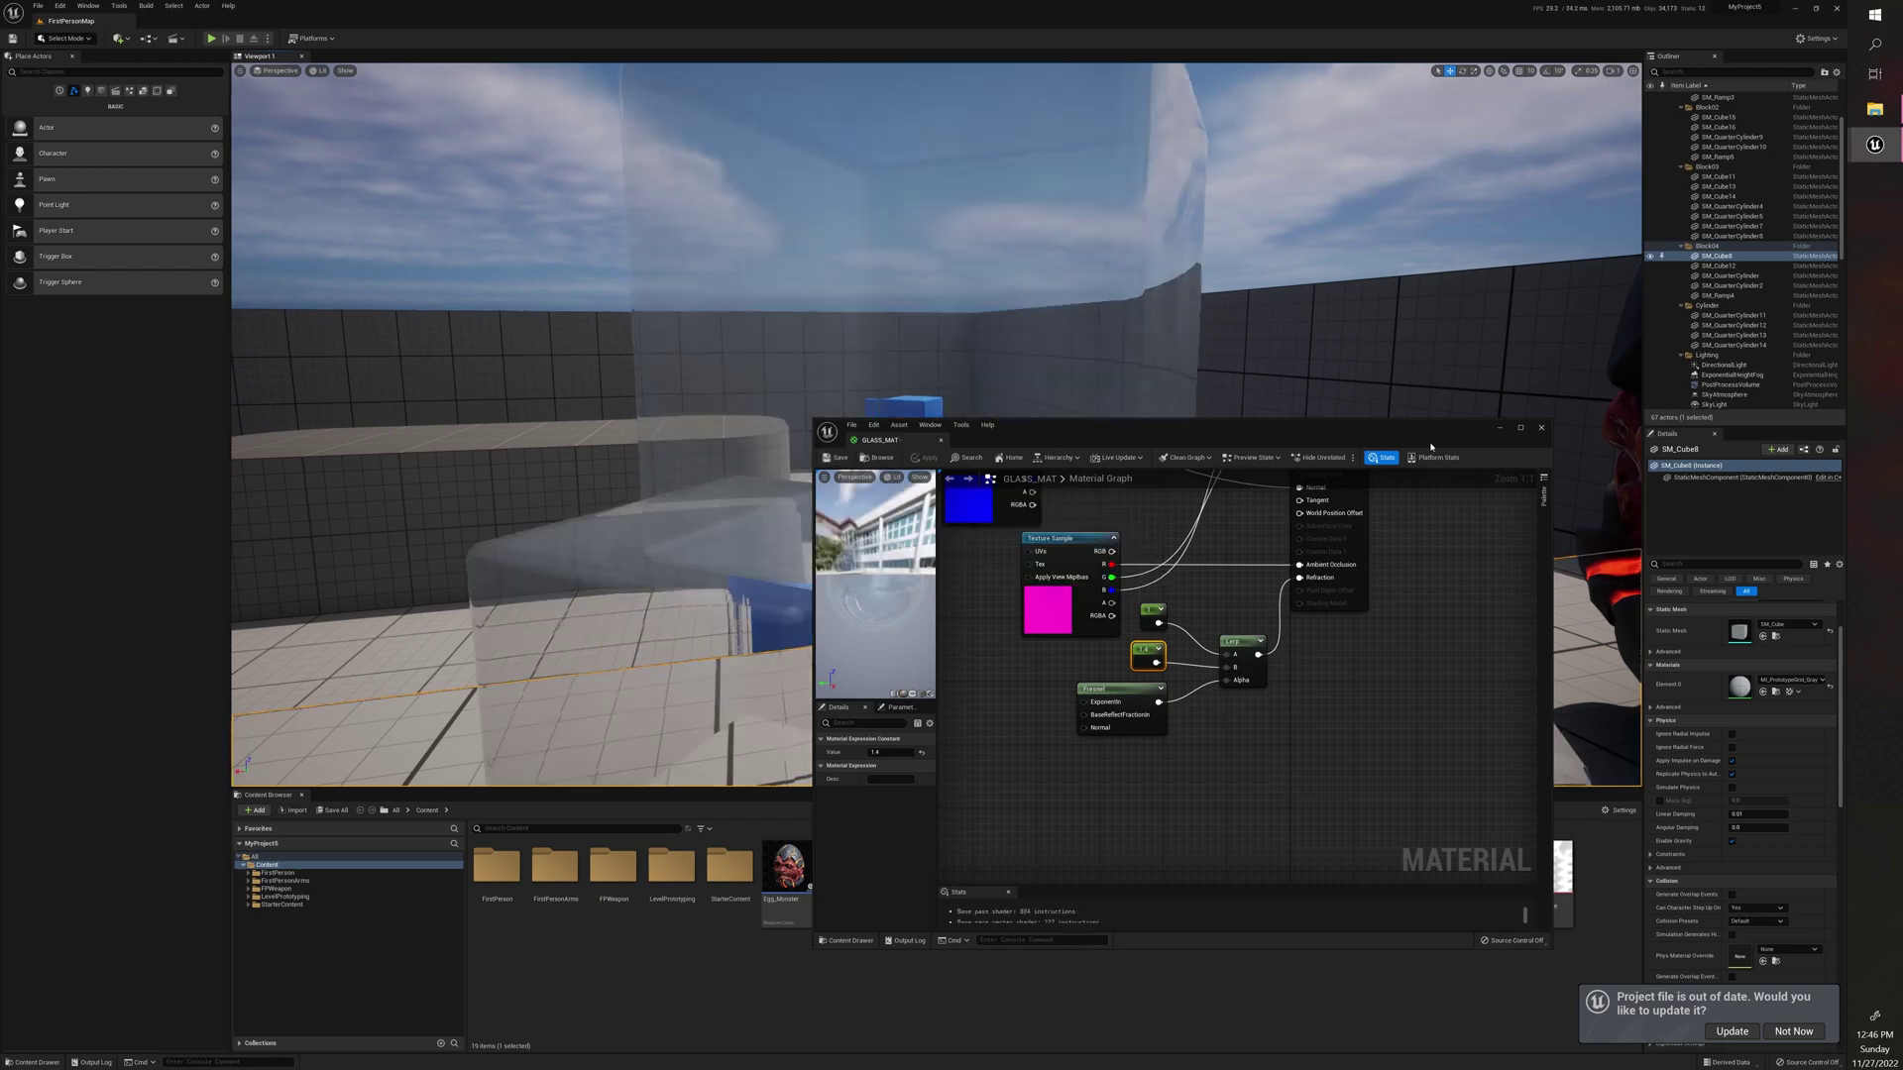
click(1500, 428)
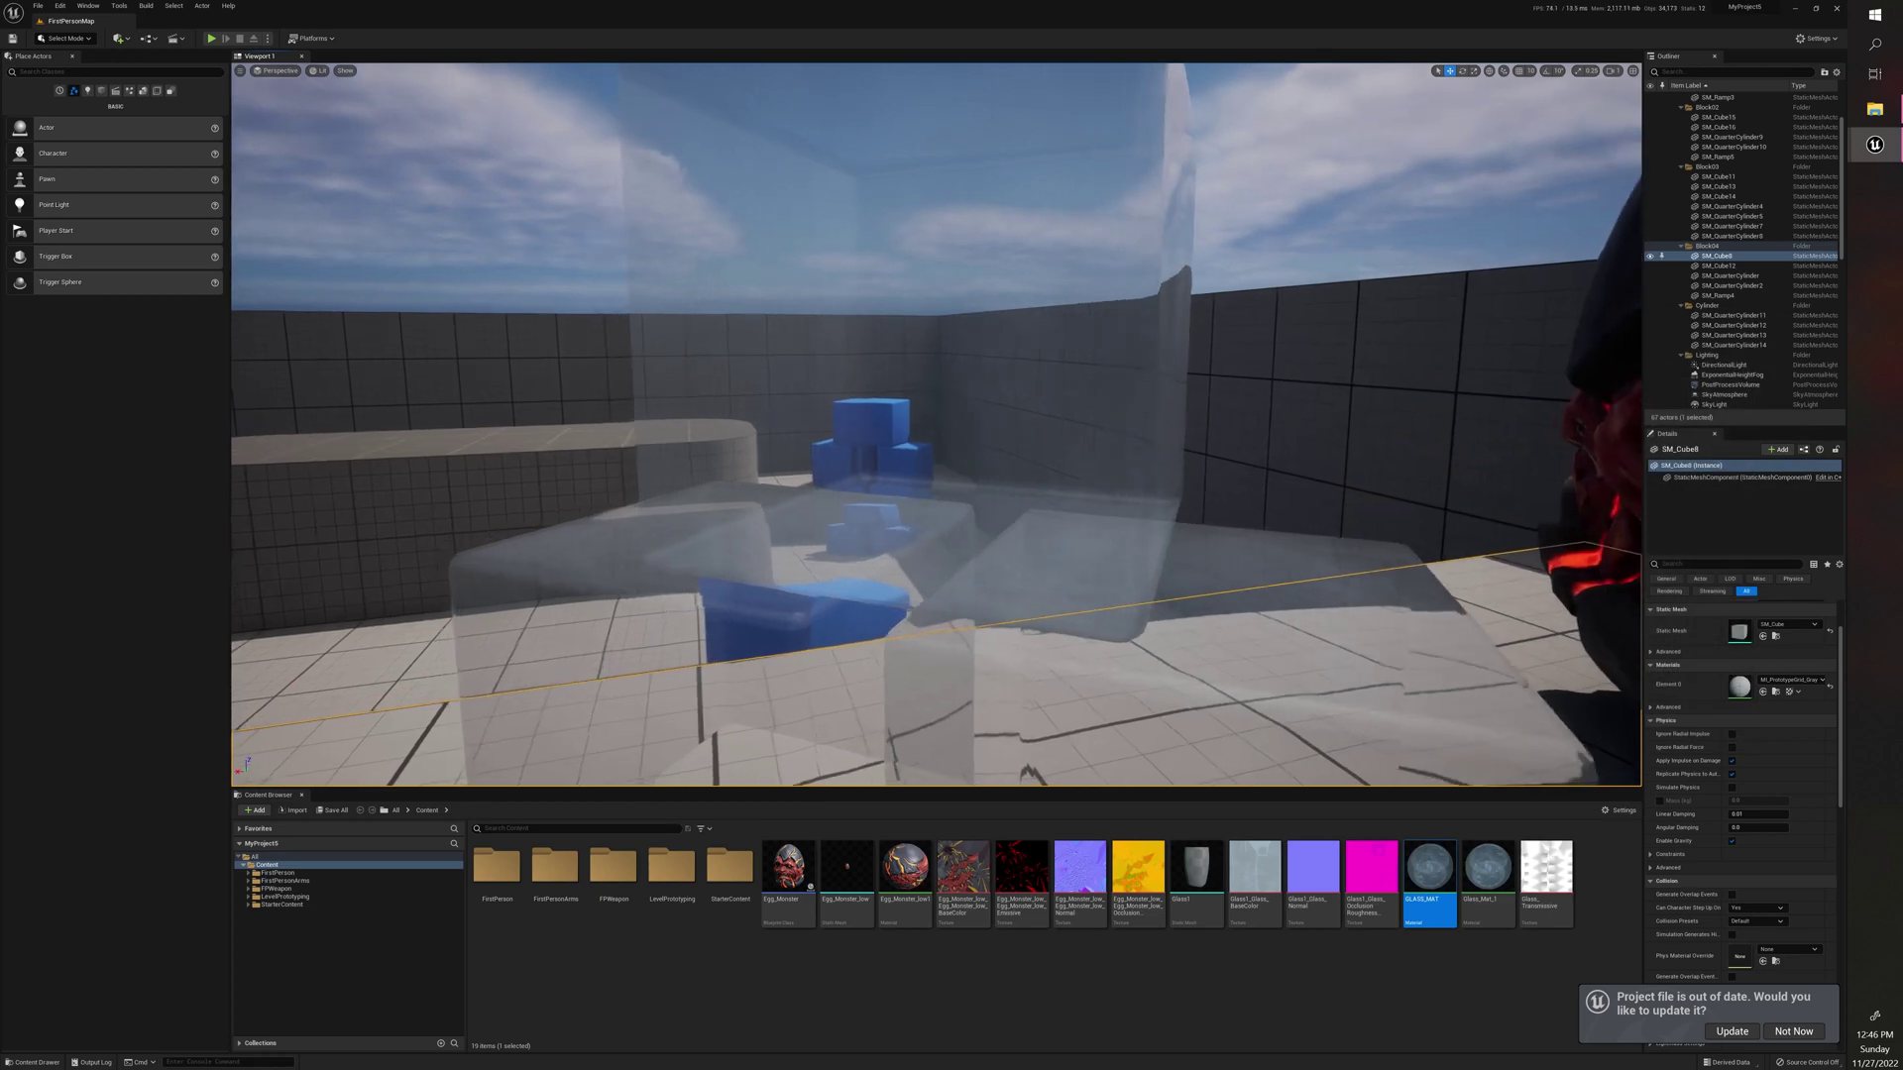
Step: Assign the GLASS_MAT material to the large platform block beneath the glasses
key(d)
mouse_move(937, 425)
right_down()
mouse_move(872, 424)
mouse_move(957, 406)
mouse_move(877, 426)
mouse_move(947, 436)
mouse_move(873, 428)
mouse_move(900, 429)
right_up()
key(a)
key(d)
key(s)
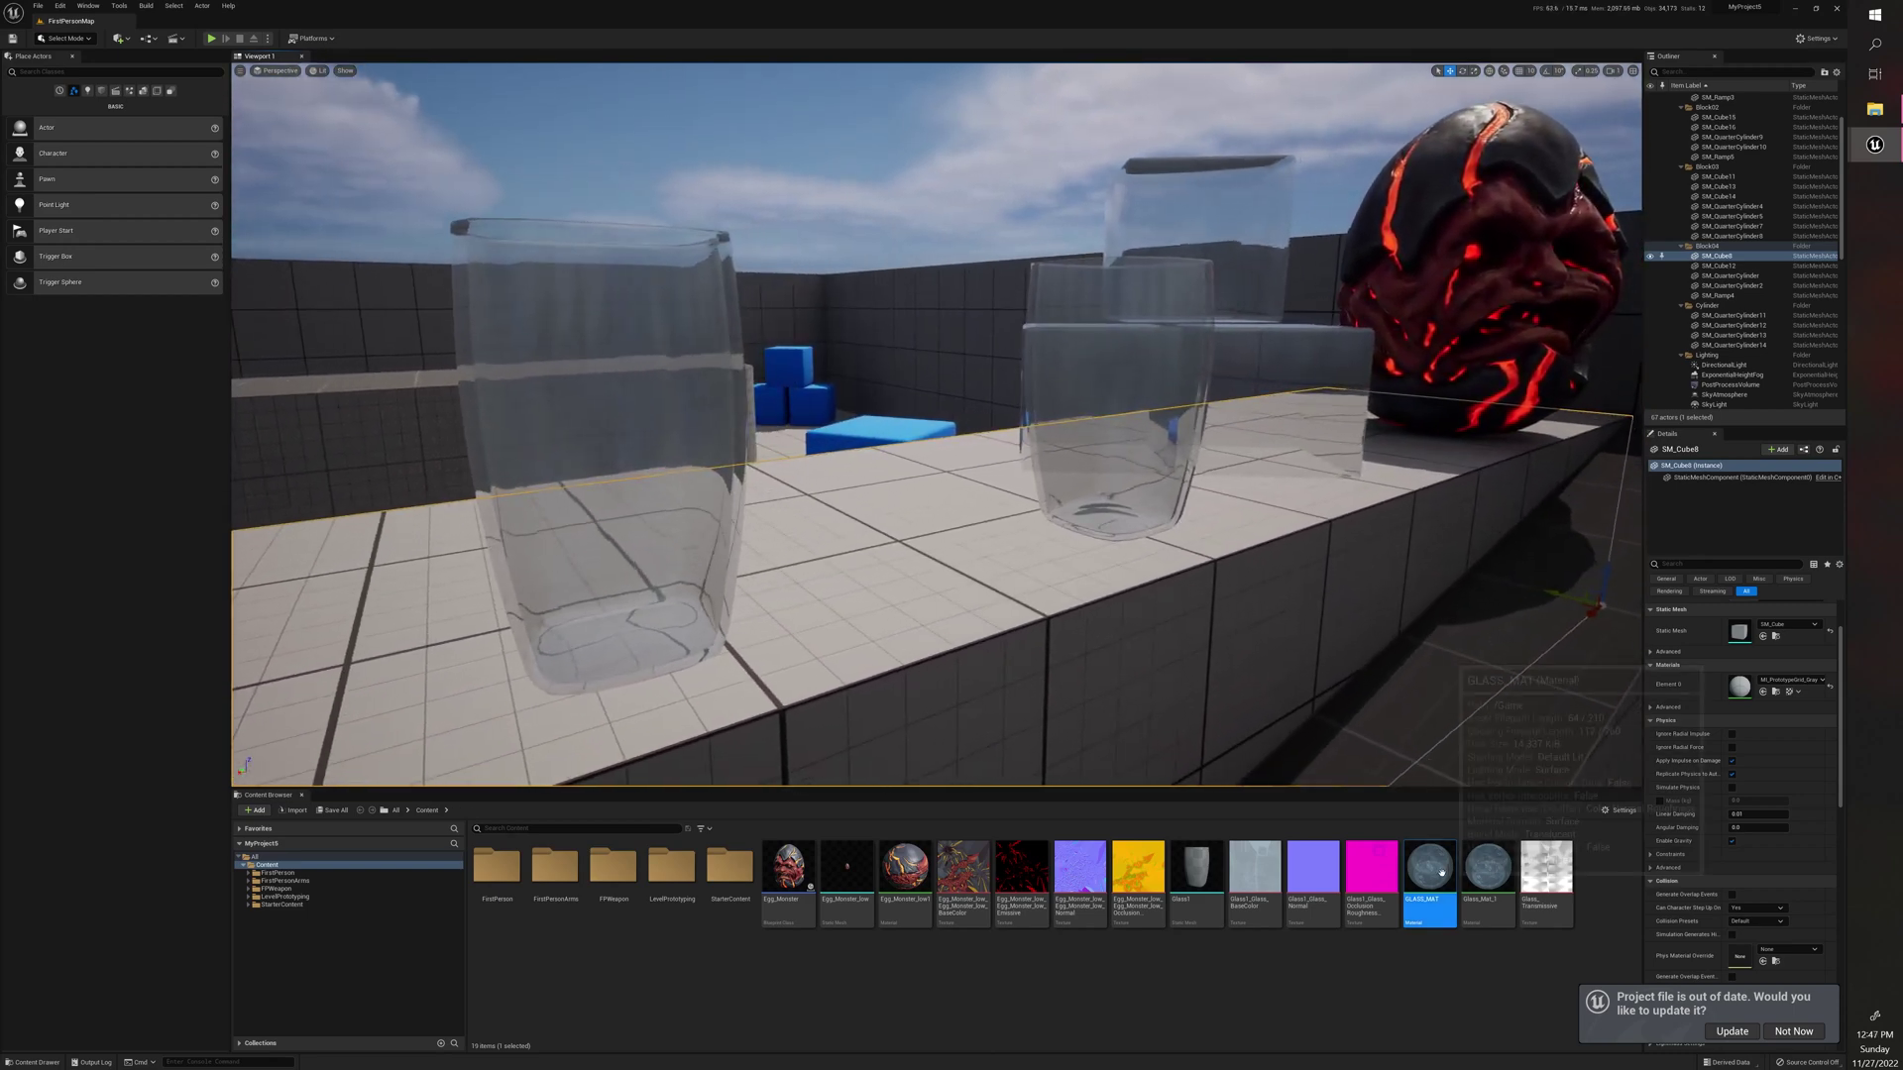
drag(1429, 870, 1049, 659)
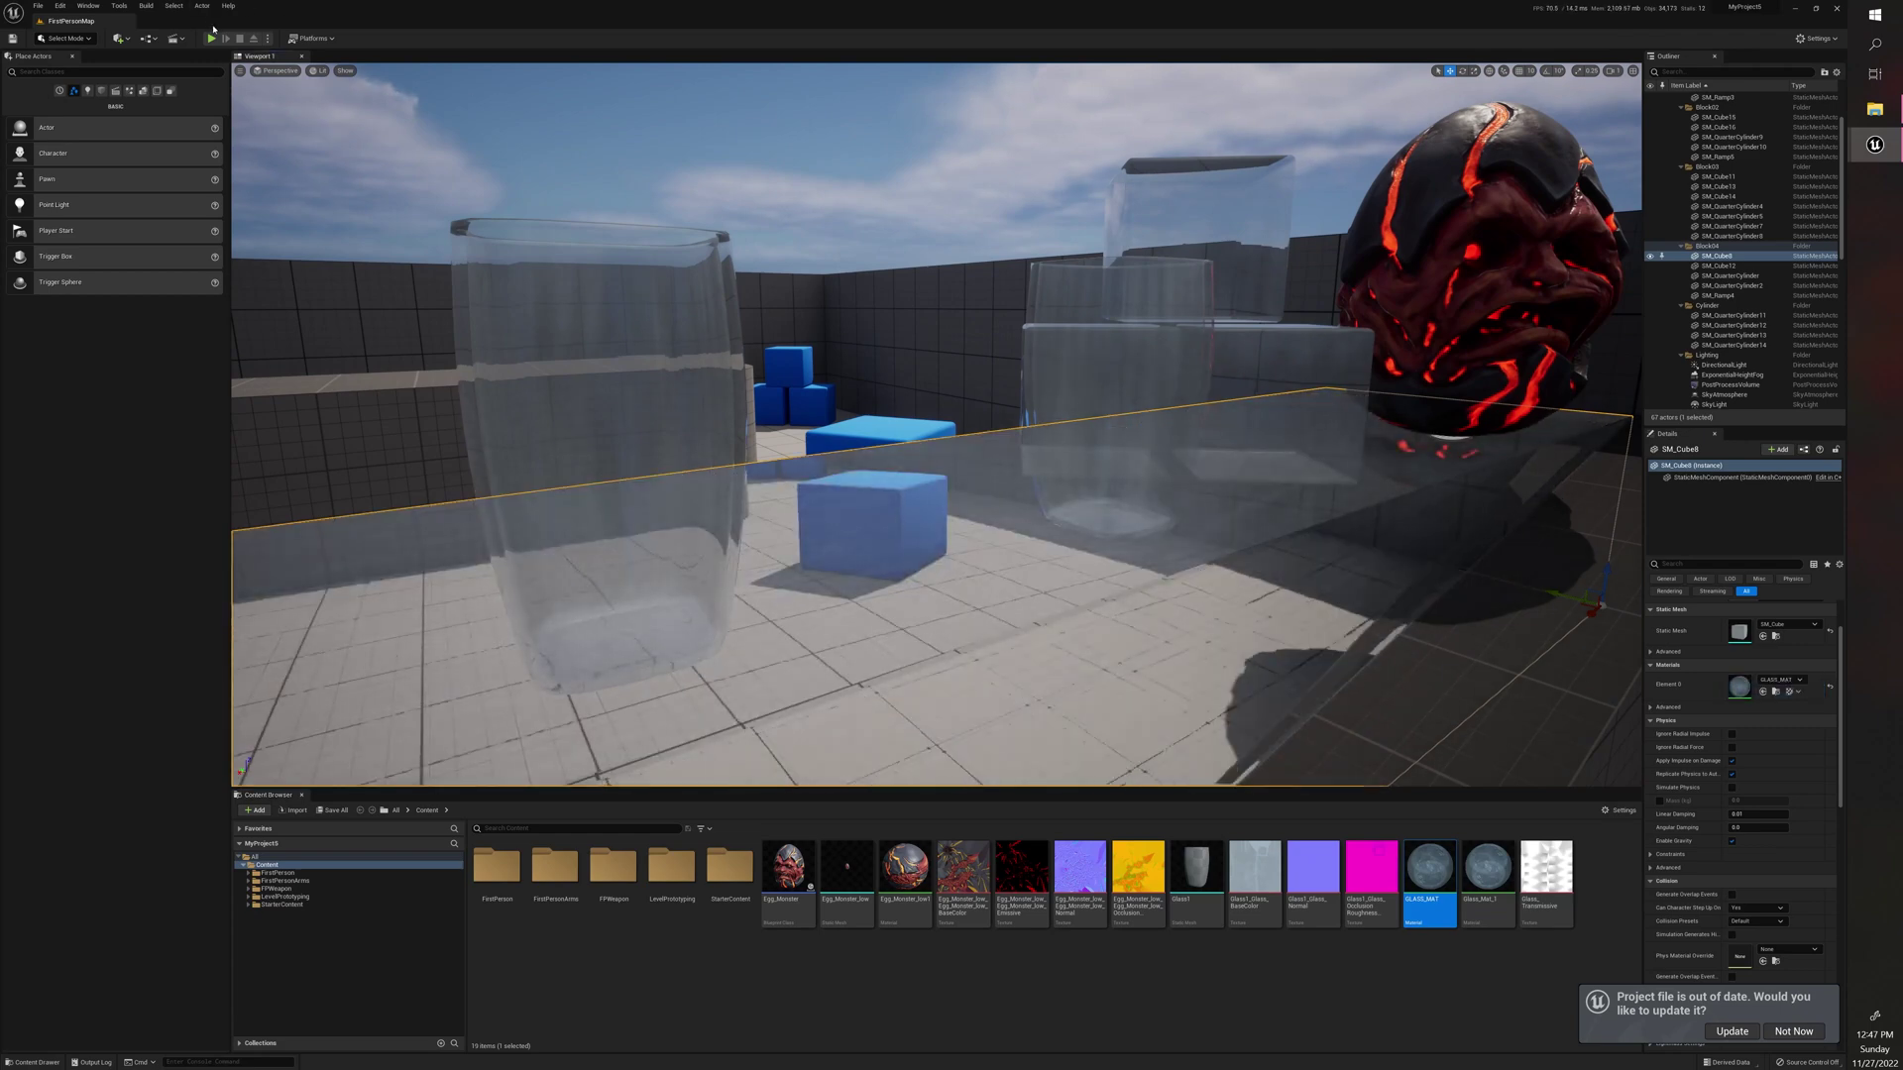
right_drag(1049, 659, 1140, 699)
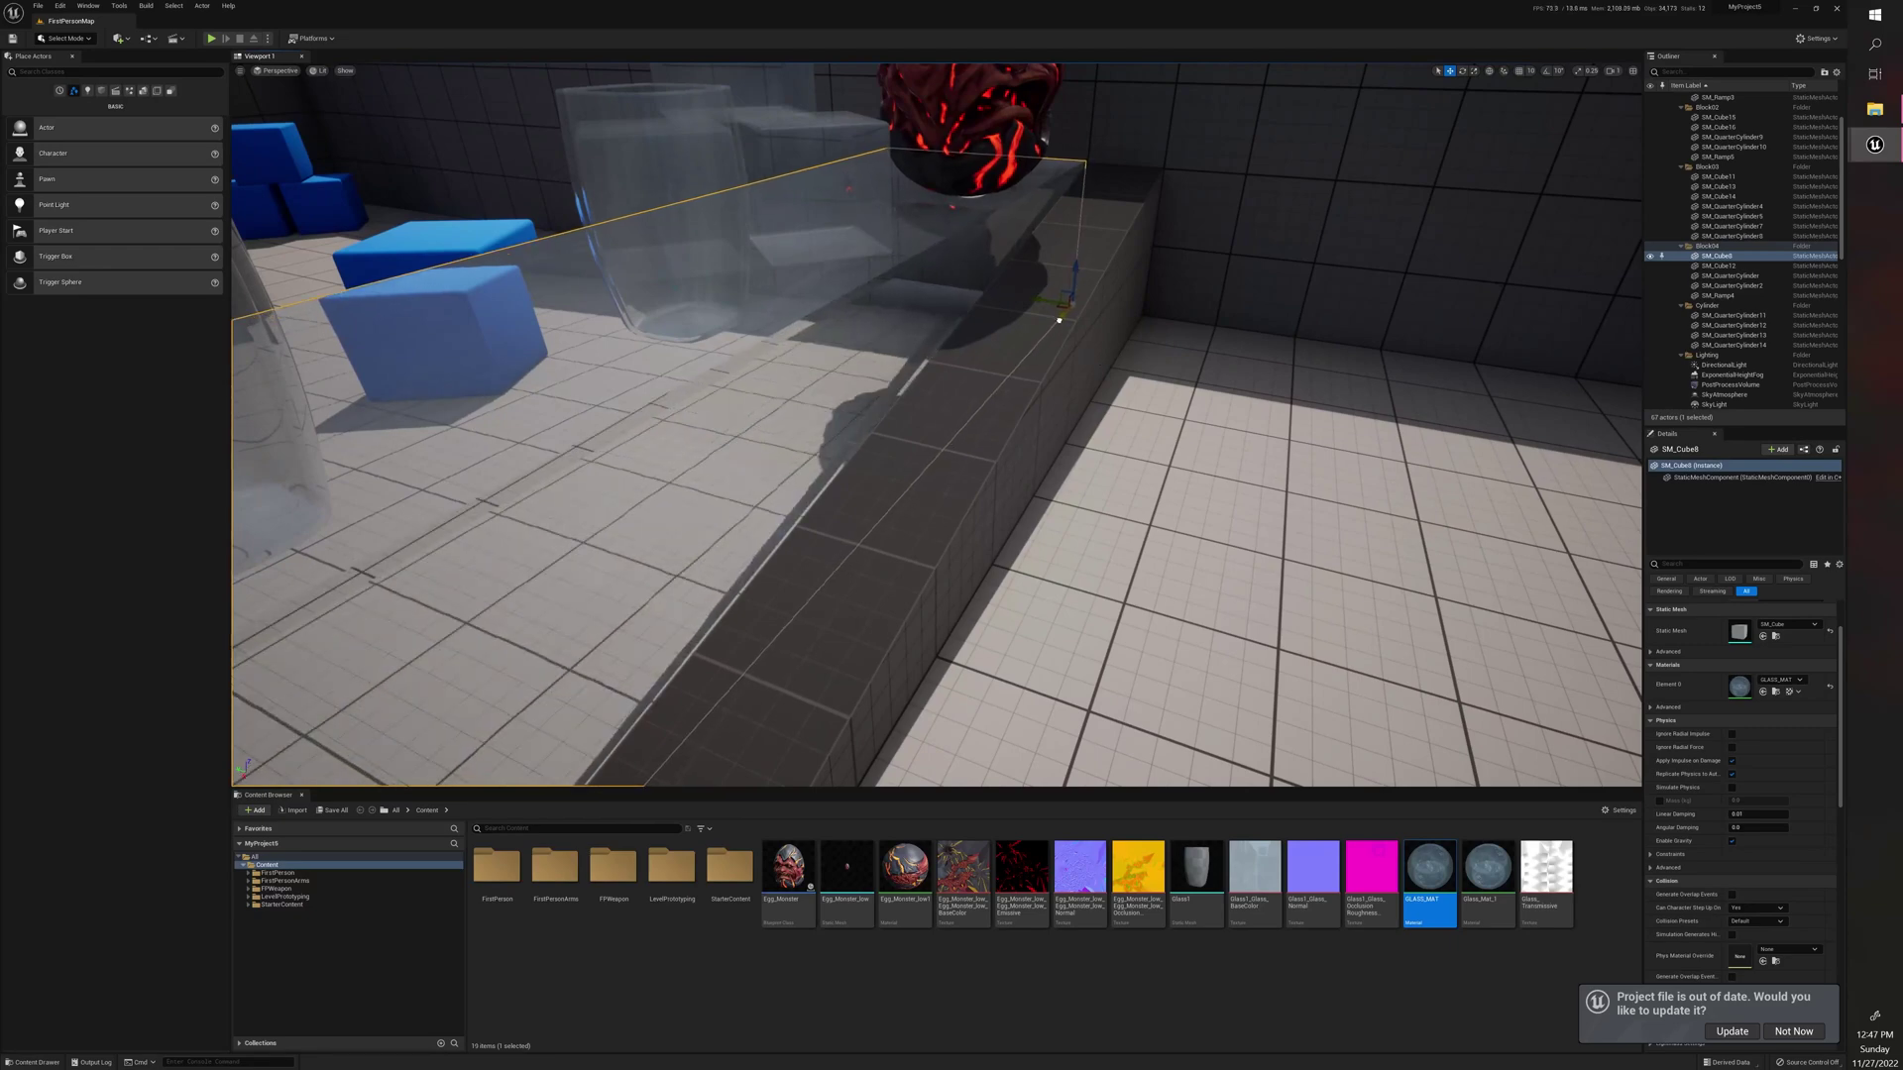
Step: Play the level, walk around the glass platform and glasses to examine the refraction, and stop playing
click(212, 39)
click(615, 340)
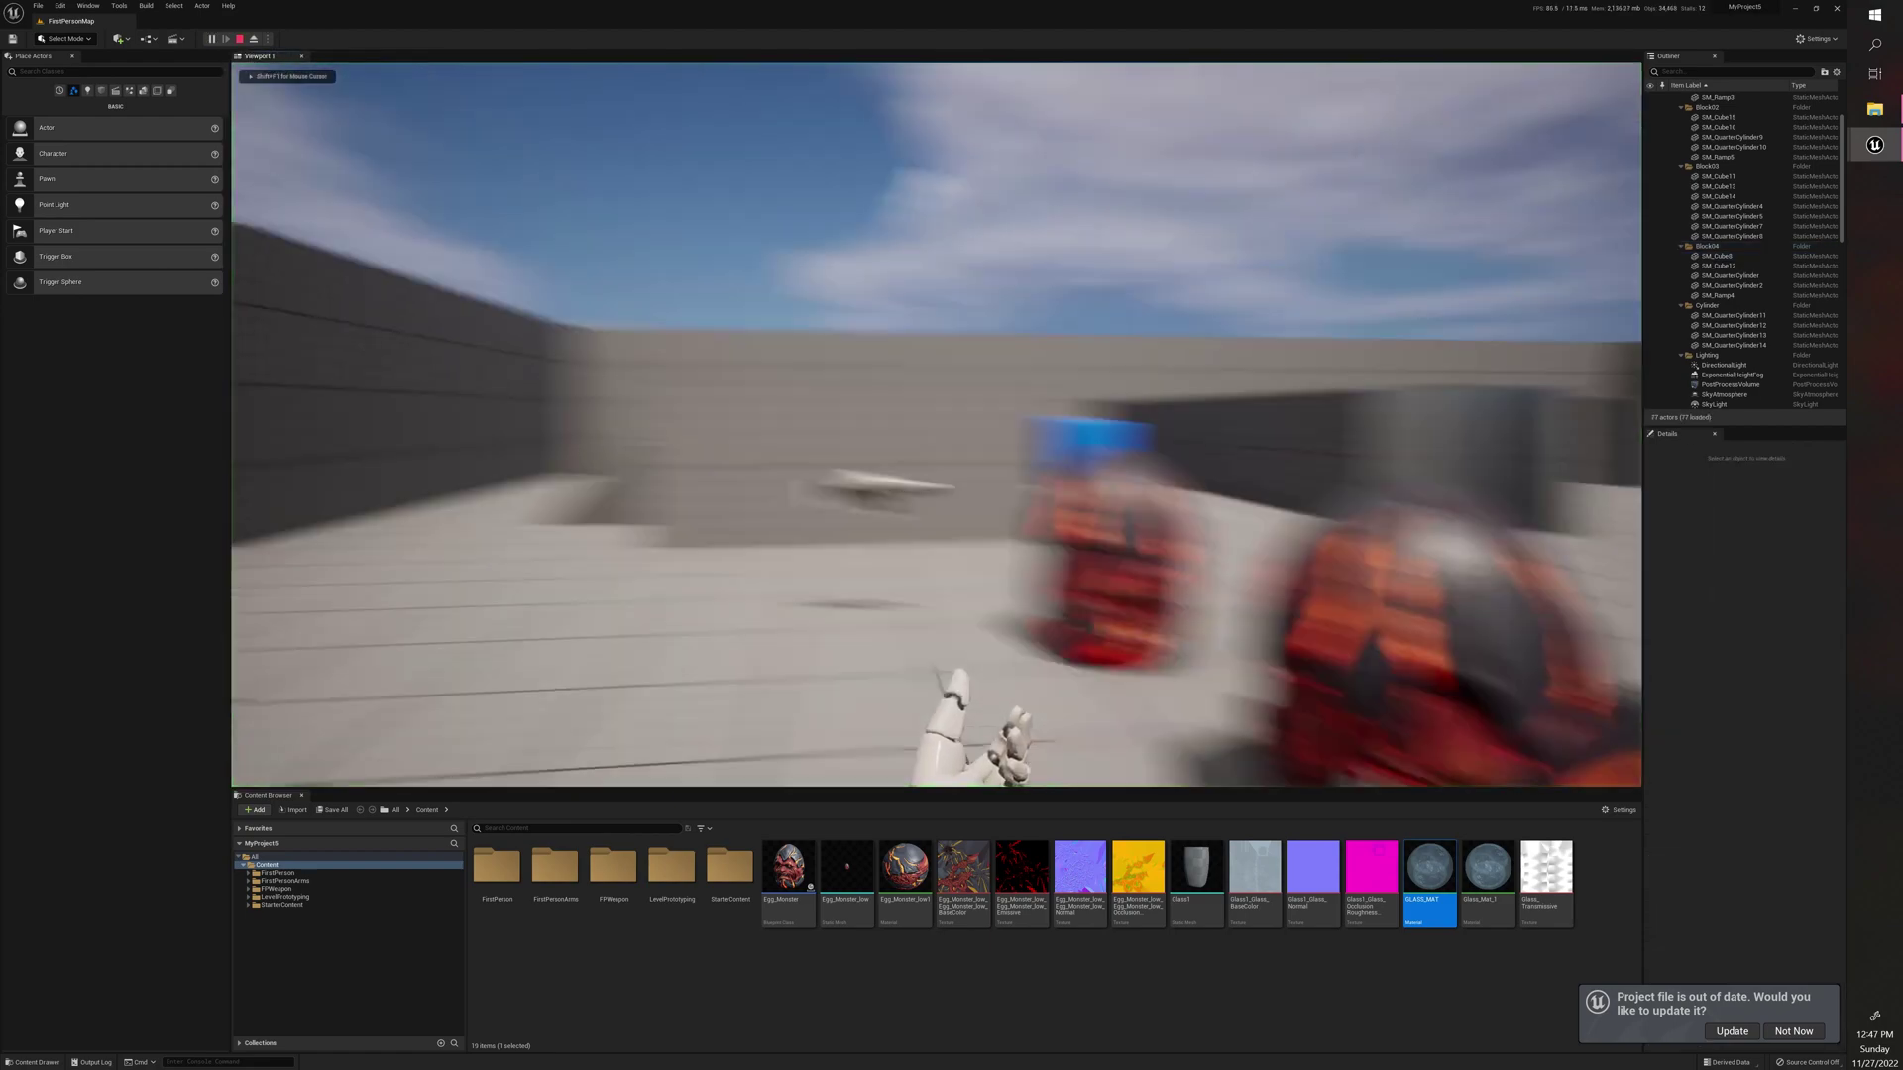
key(w)
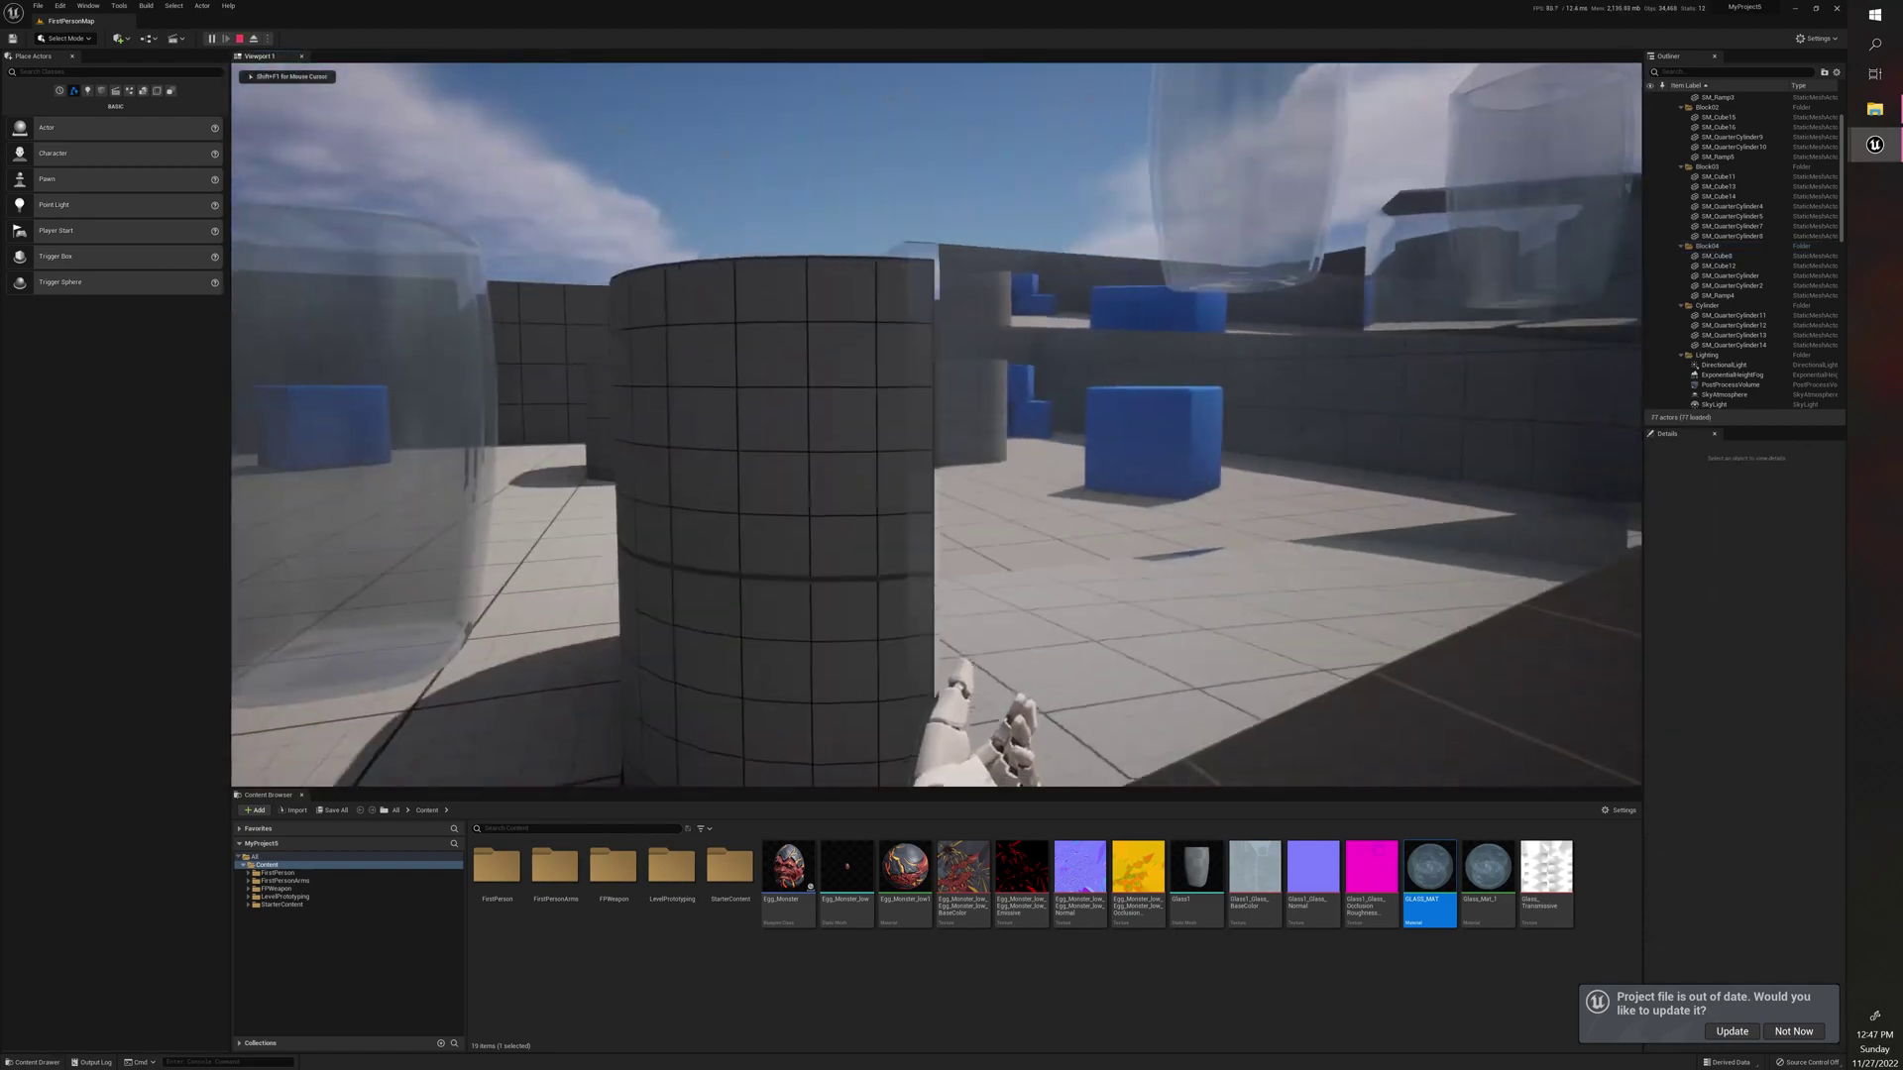
key(w)
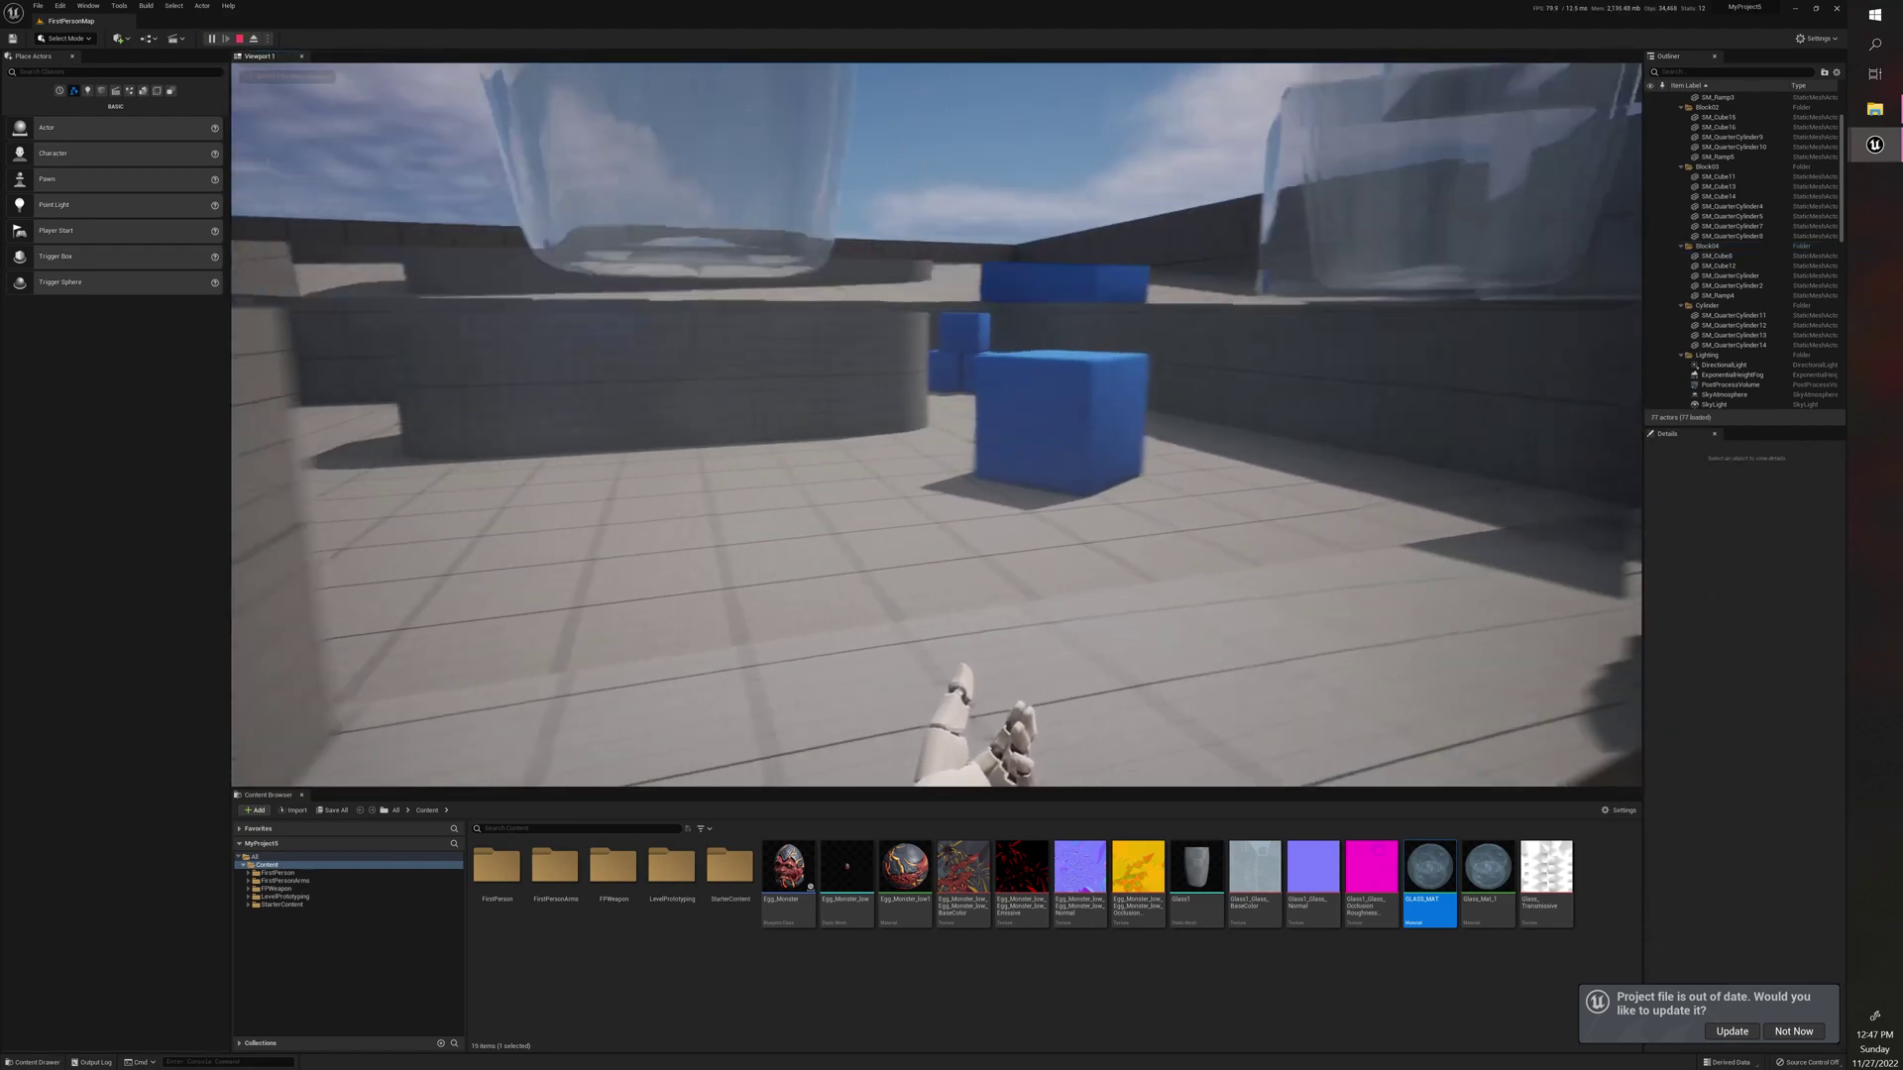
key(w)
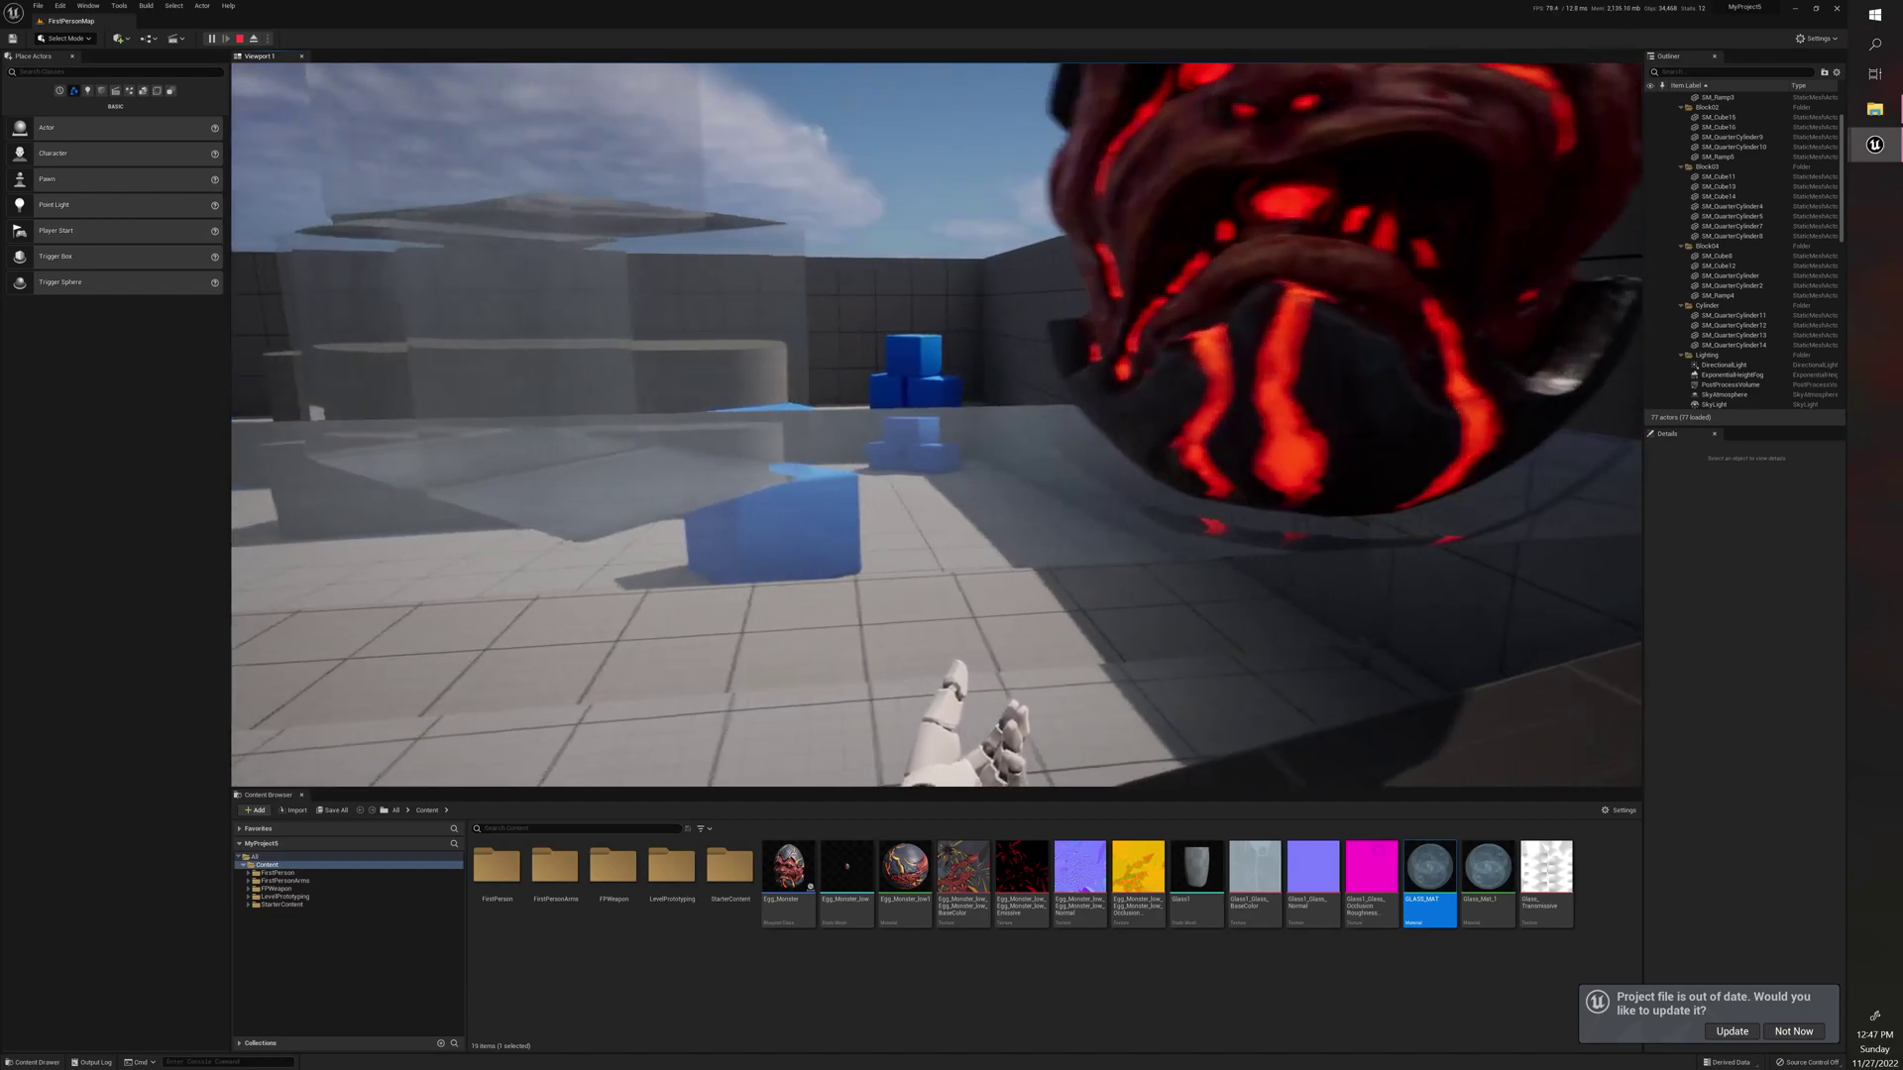
key(w)
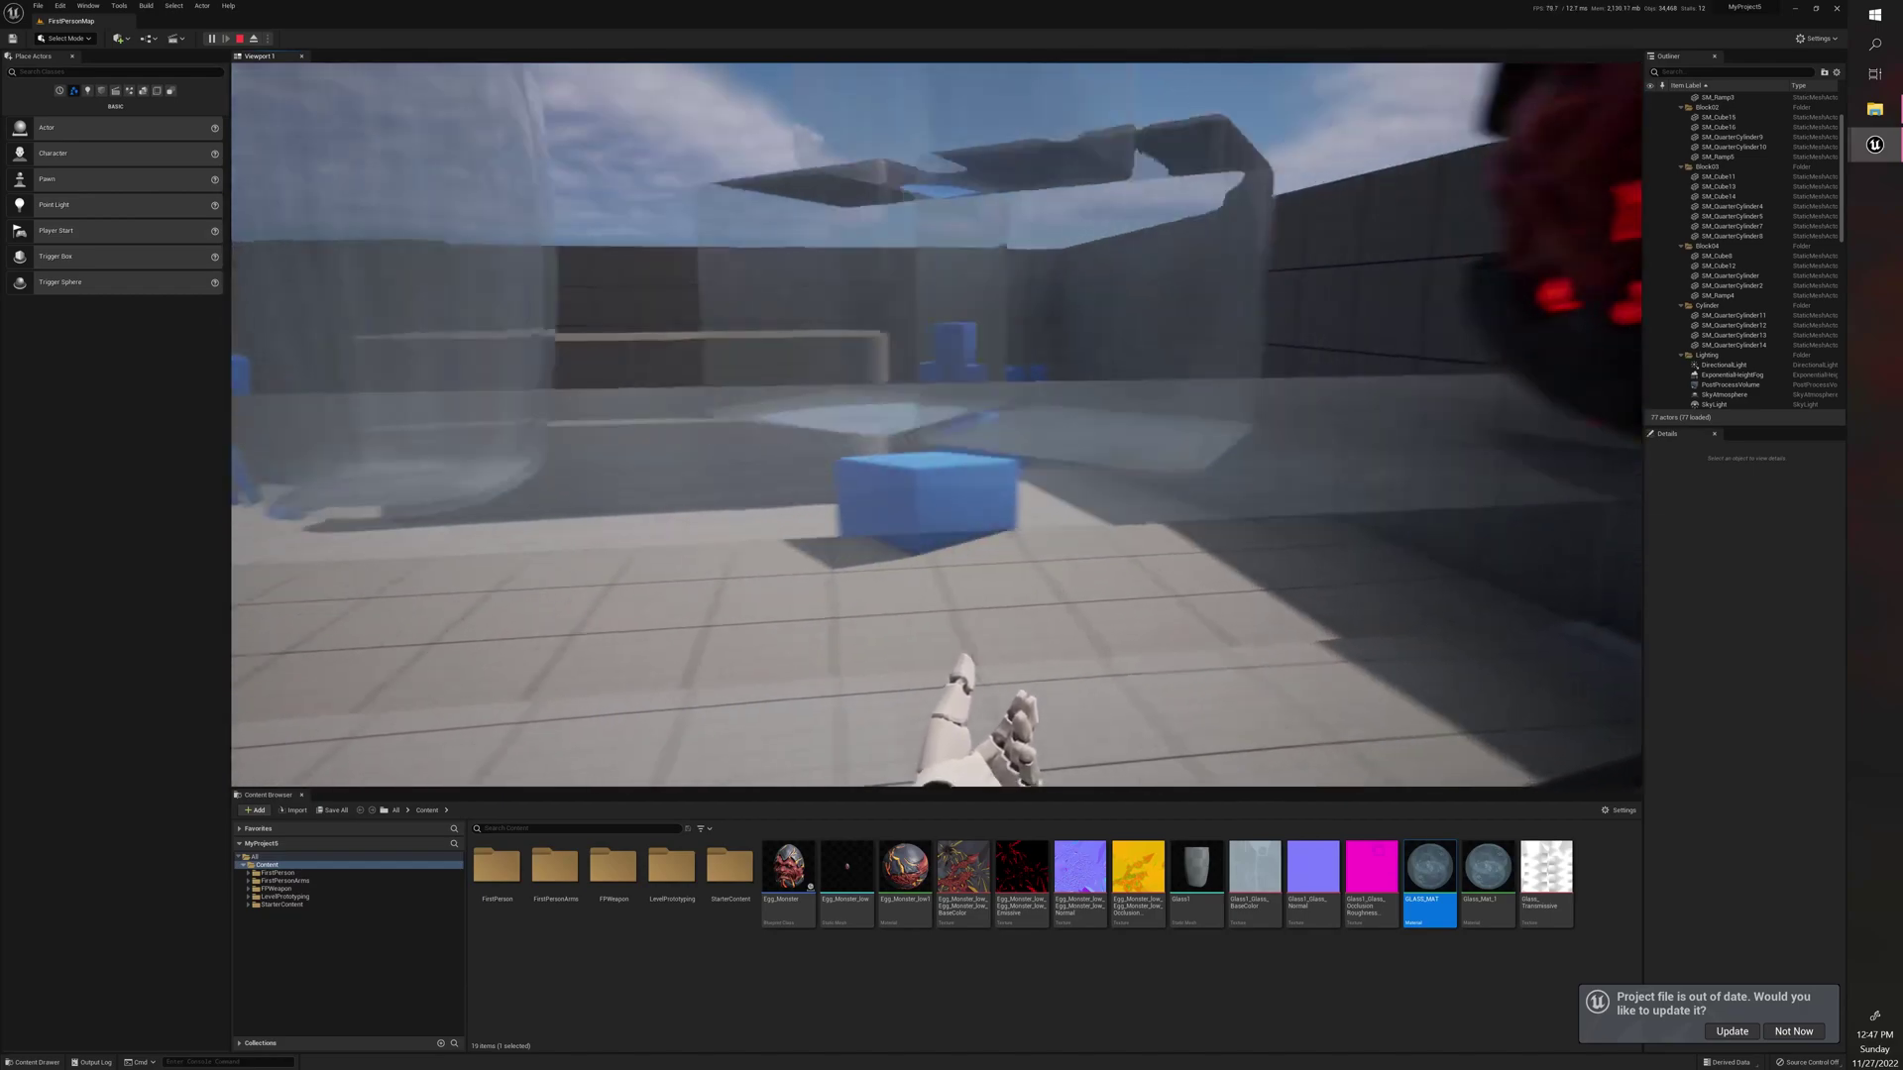
key(d)
key(a)
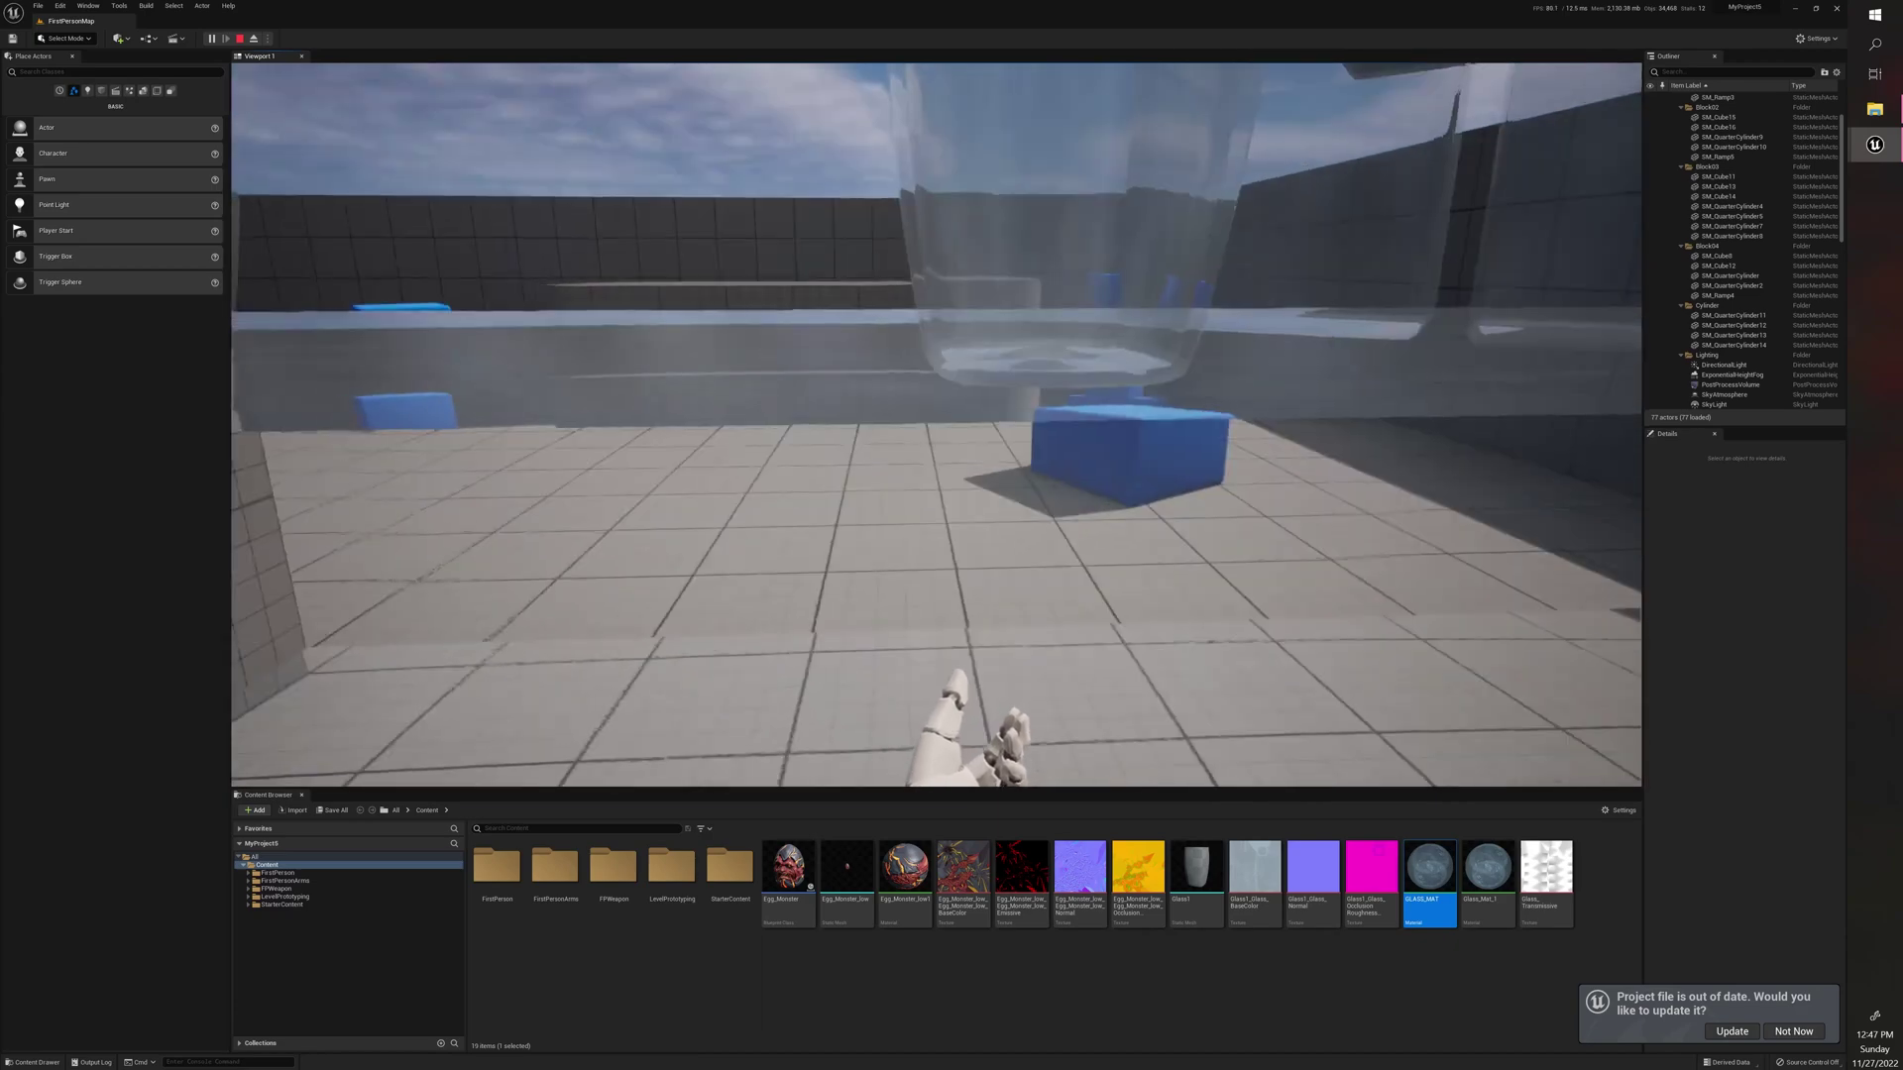
key(d)
key(d)
key(a)
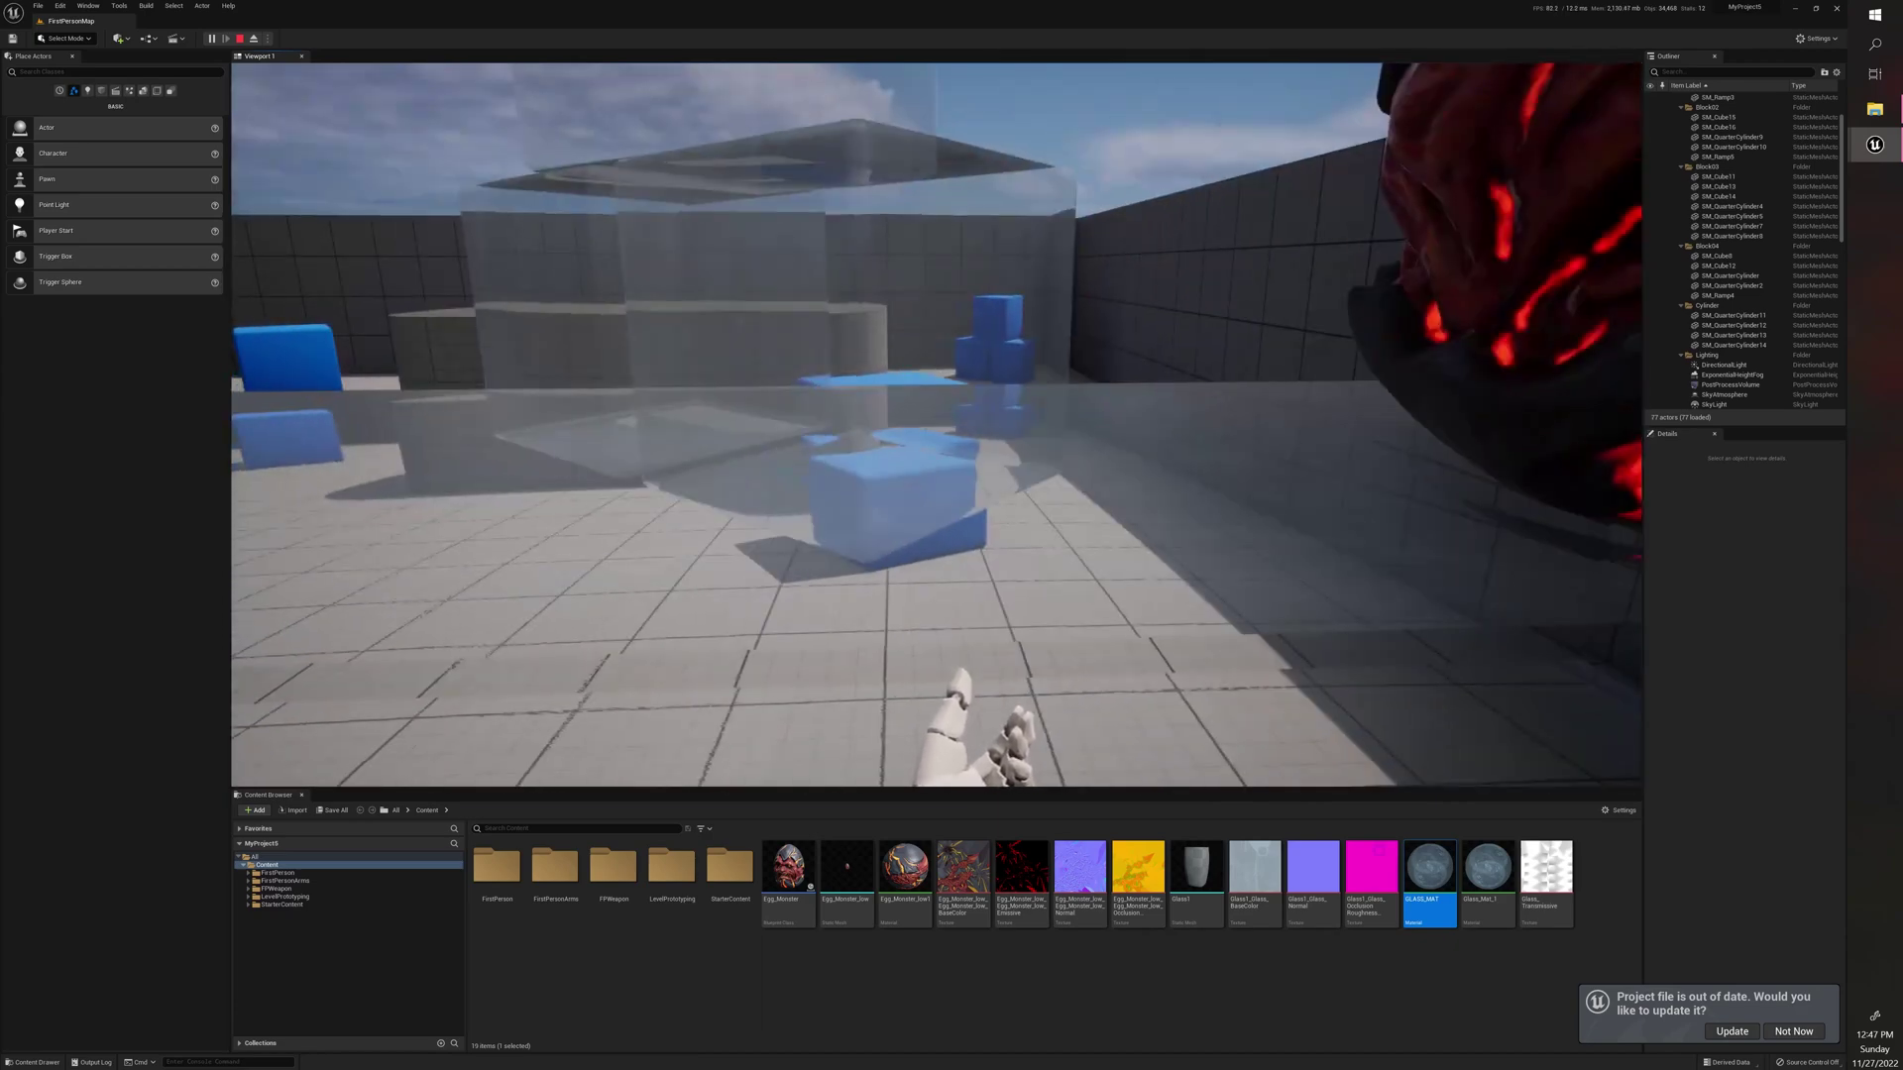
key(w)
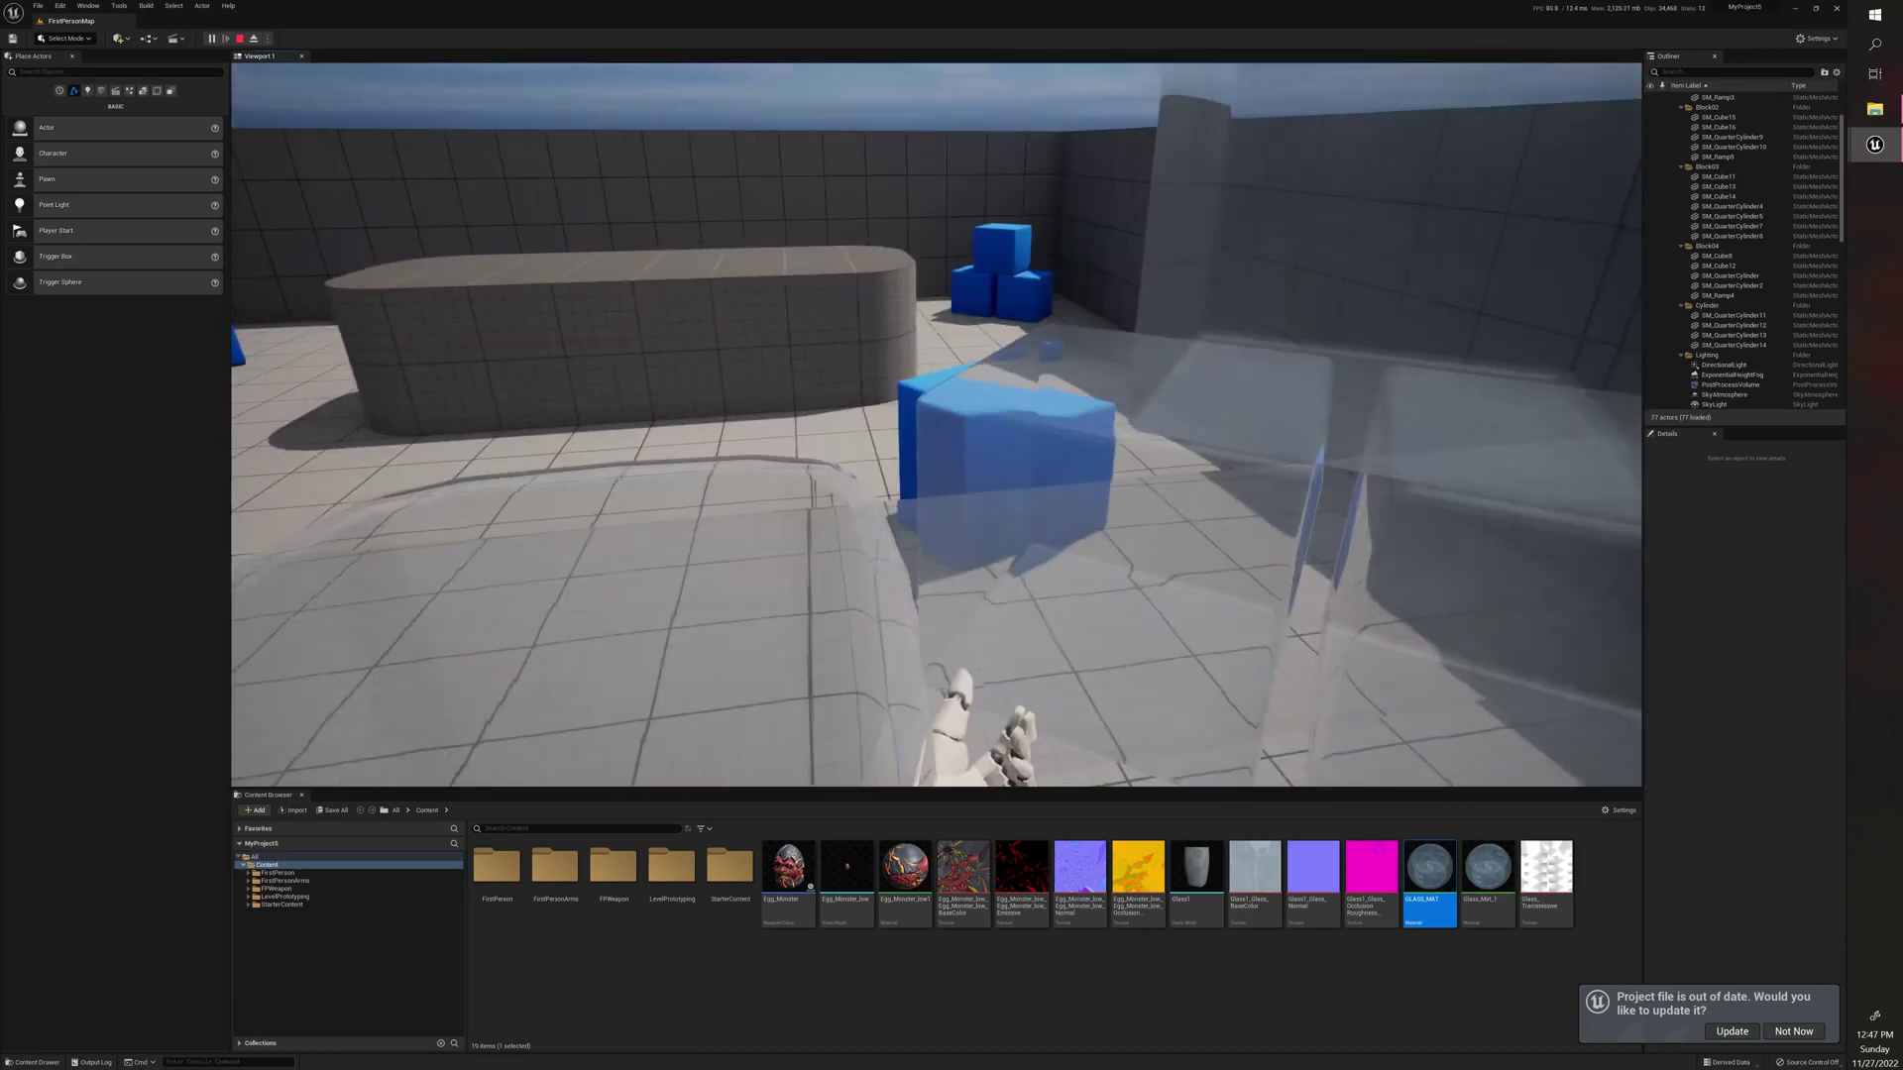
key(a)
key(s)
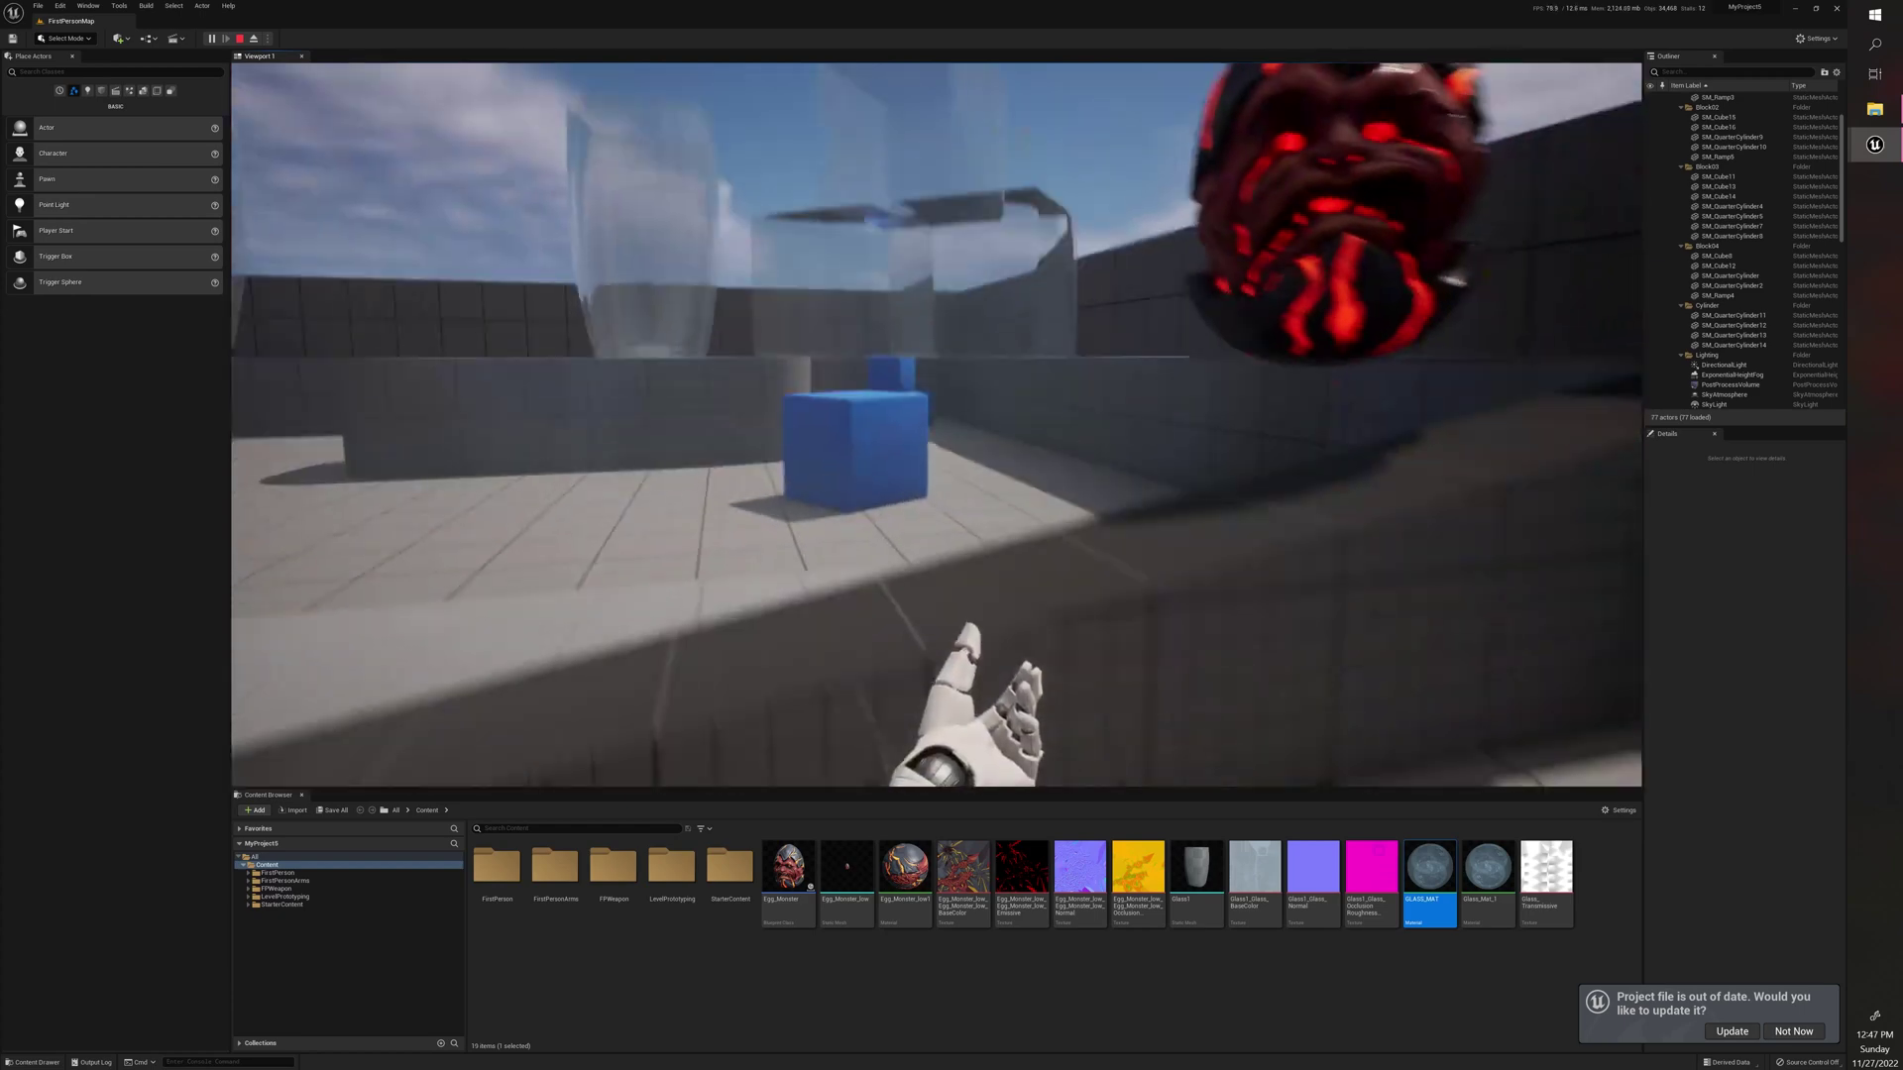
key(Escape)
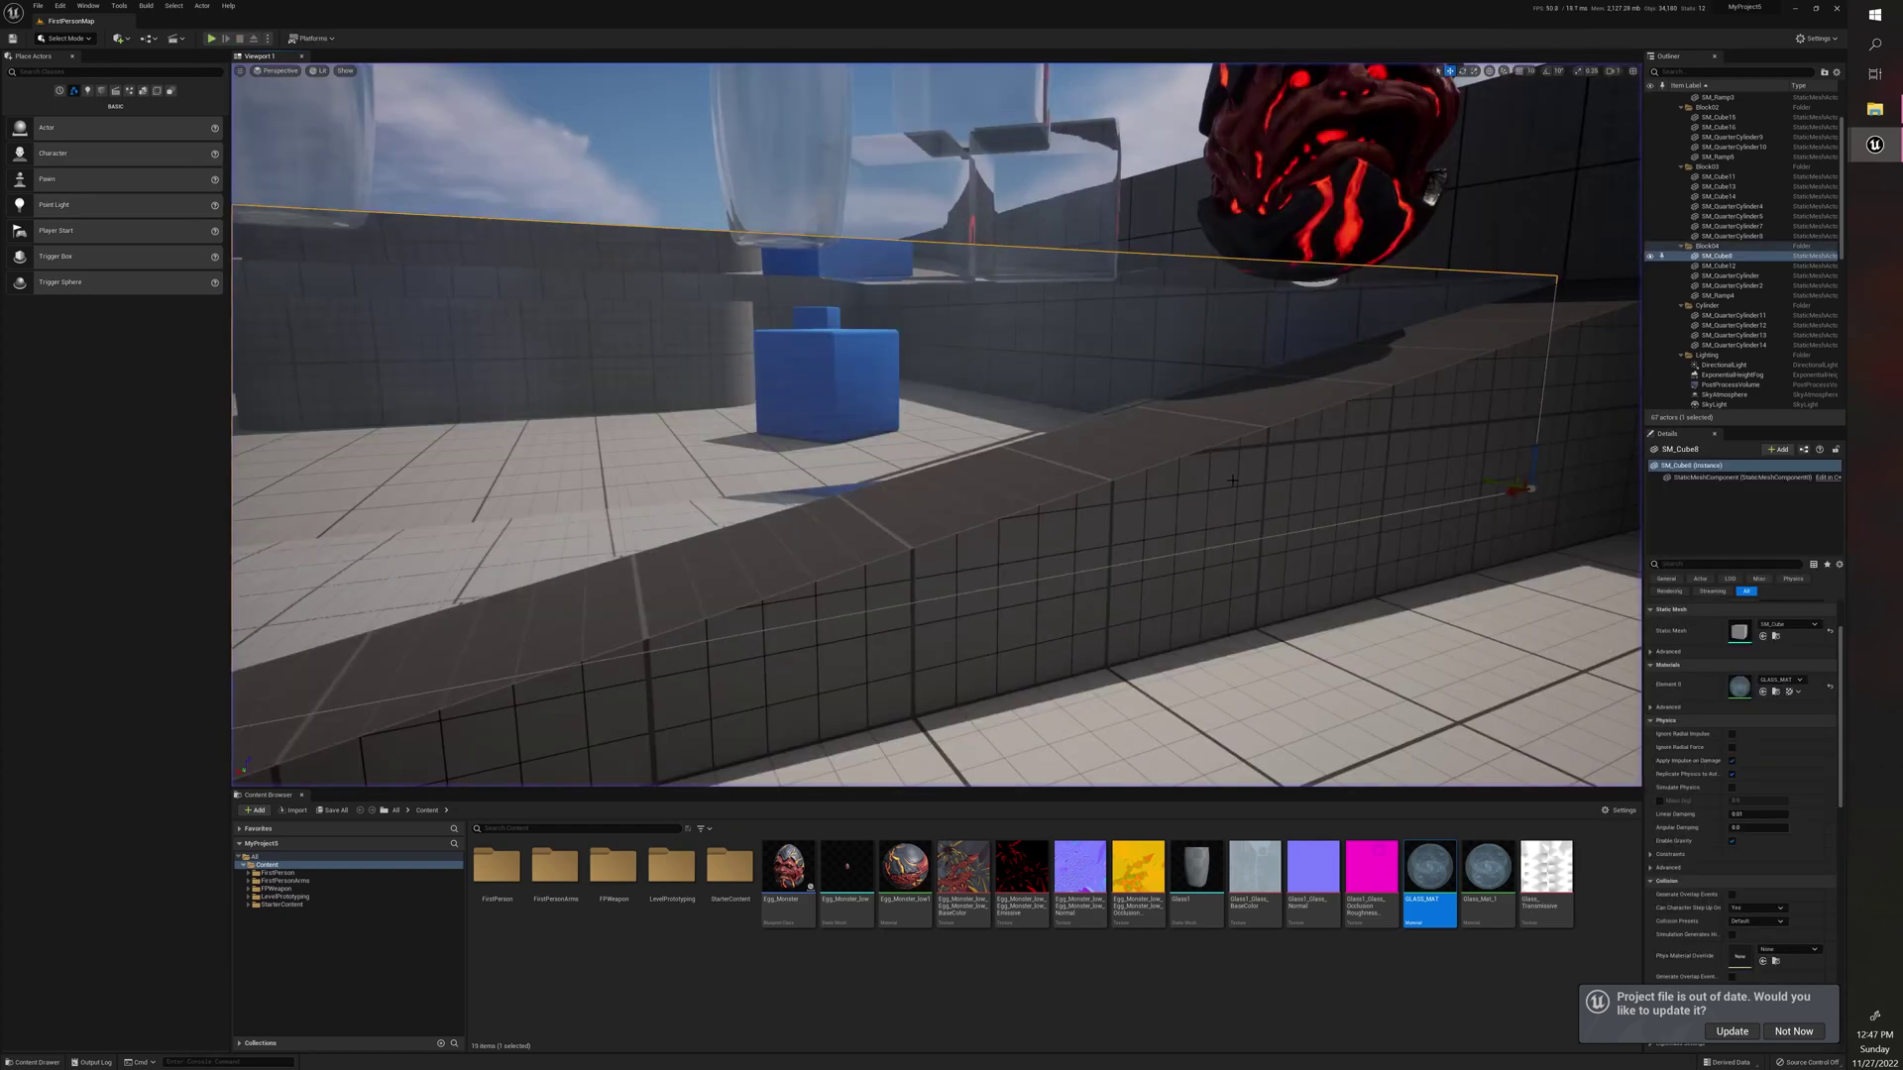
Step: Reopen GLASS_MAT and add two Constant nodes and a second Fresnel node below the existing refraction nodes
double_click(1429, 873)
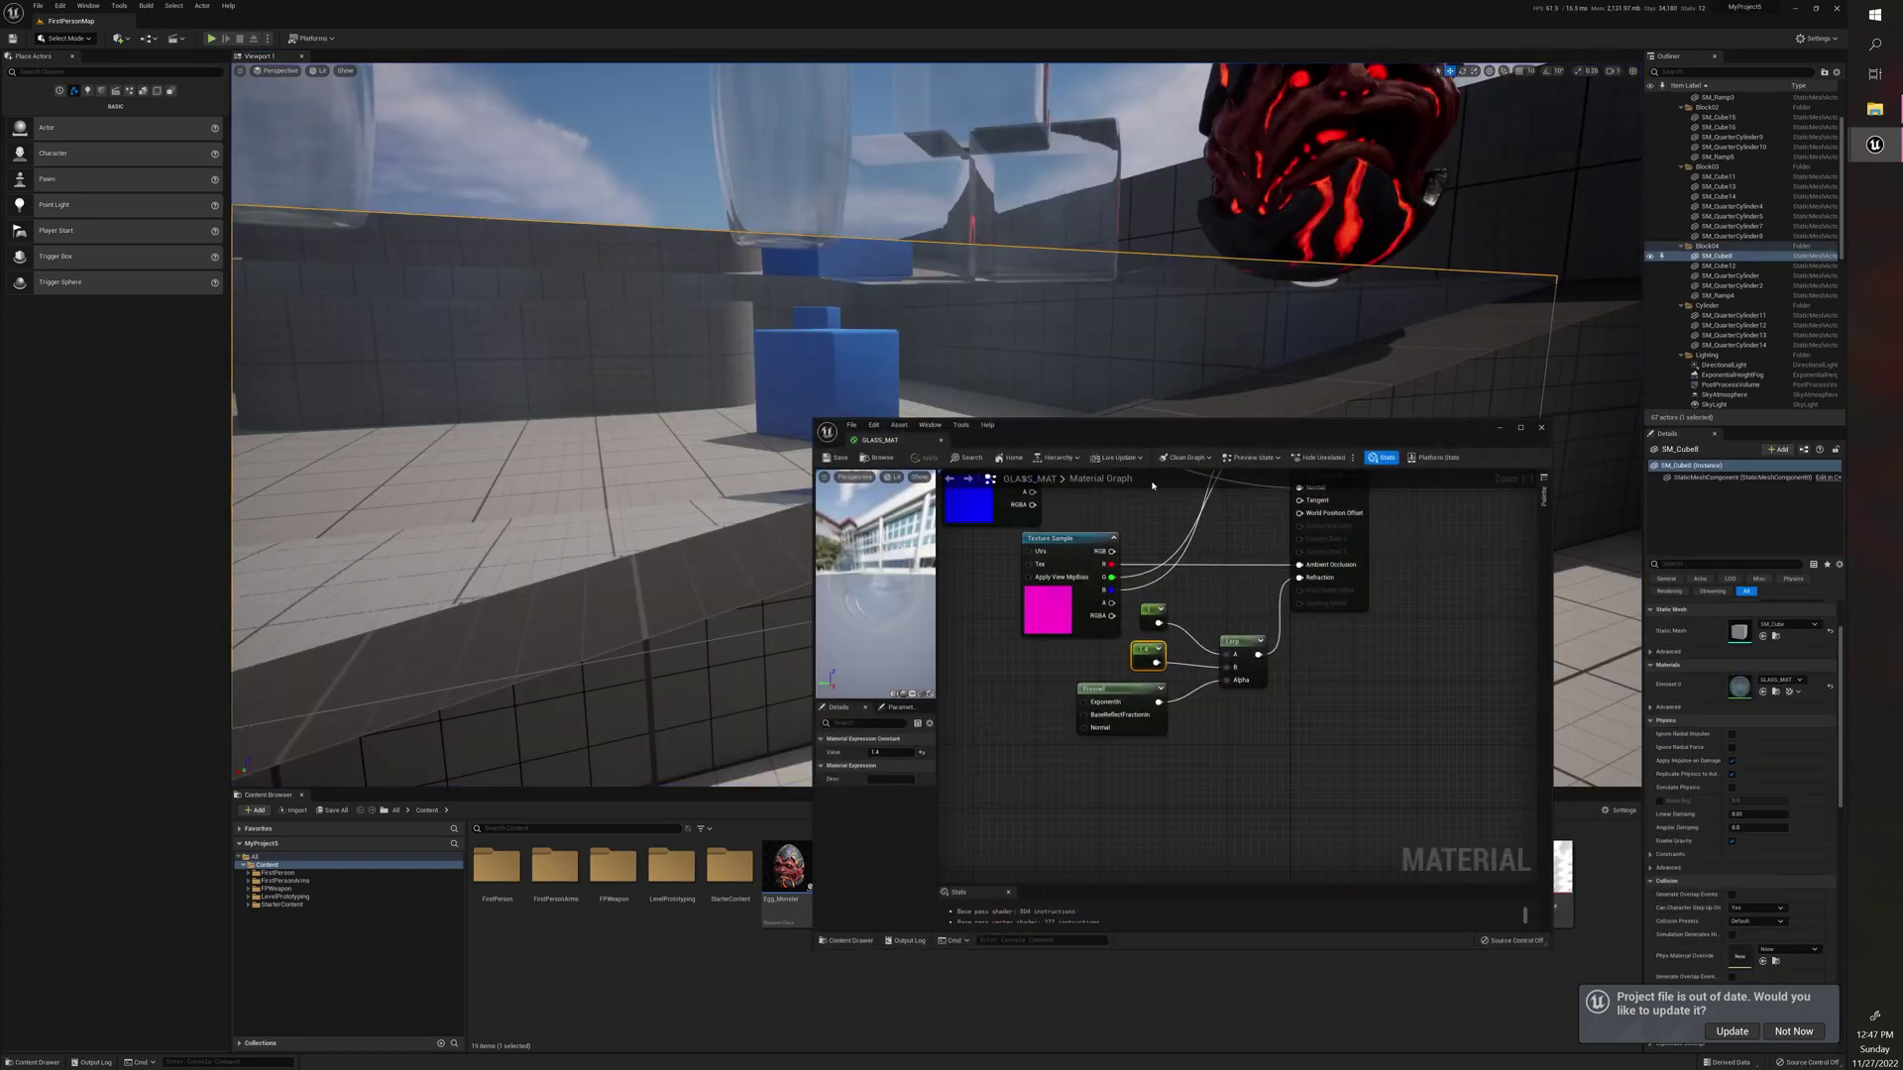
drag(1192, 425, 995, 313)
drag(1401, 840, 1481, 919)
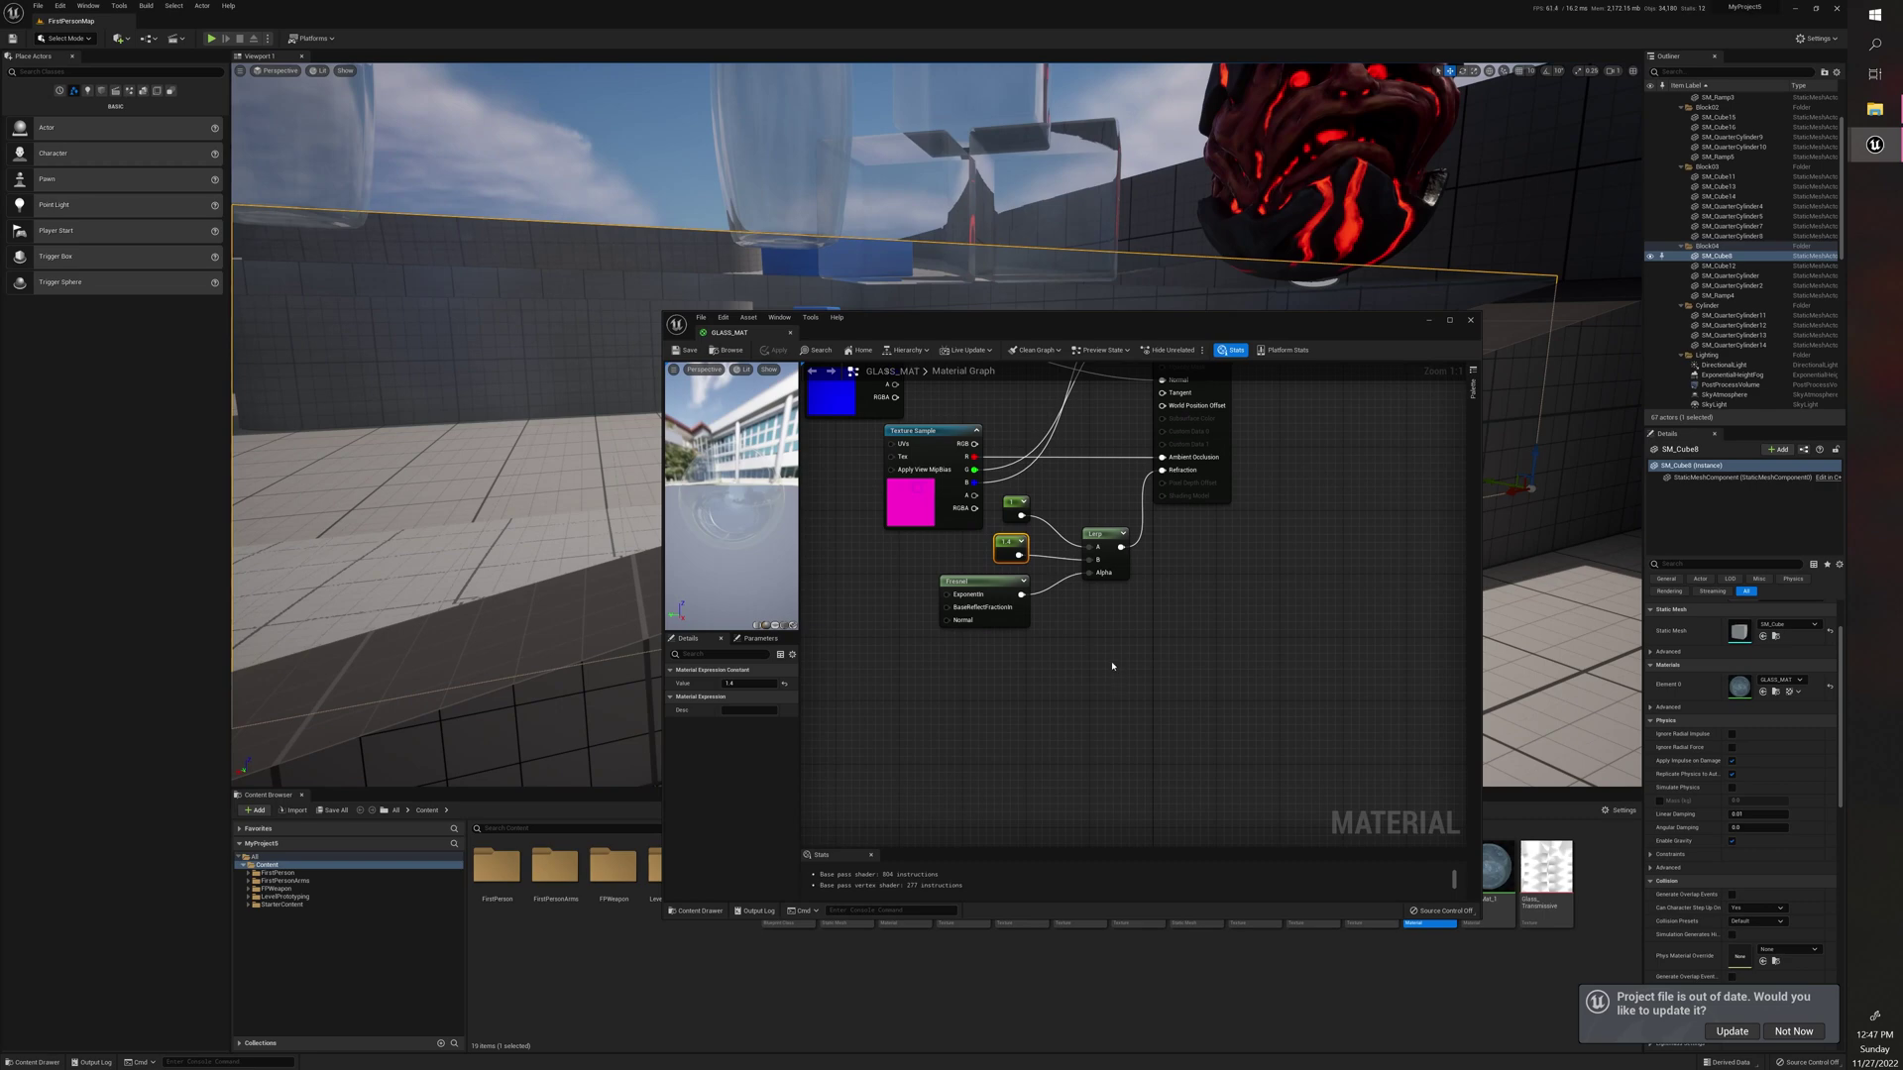
right_click(1012, 699)
text(fresnel)
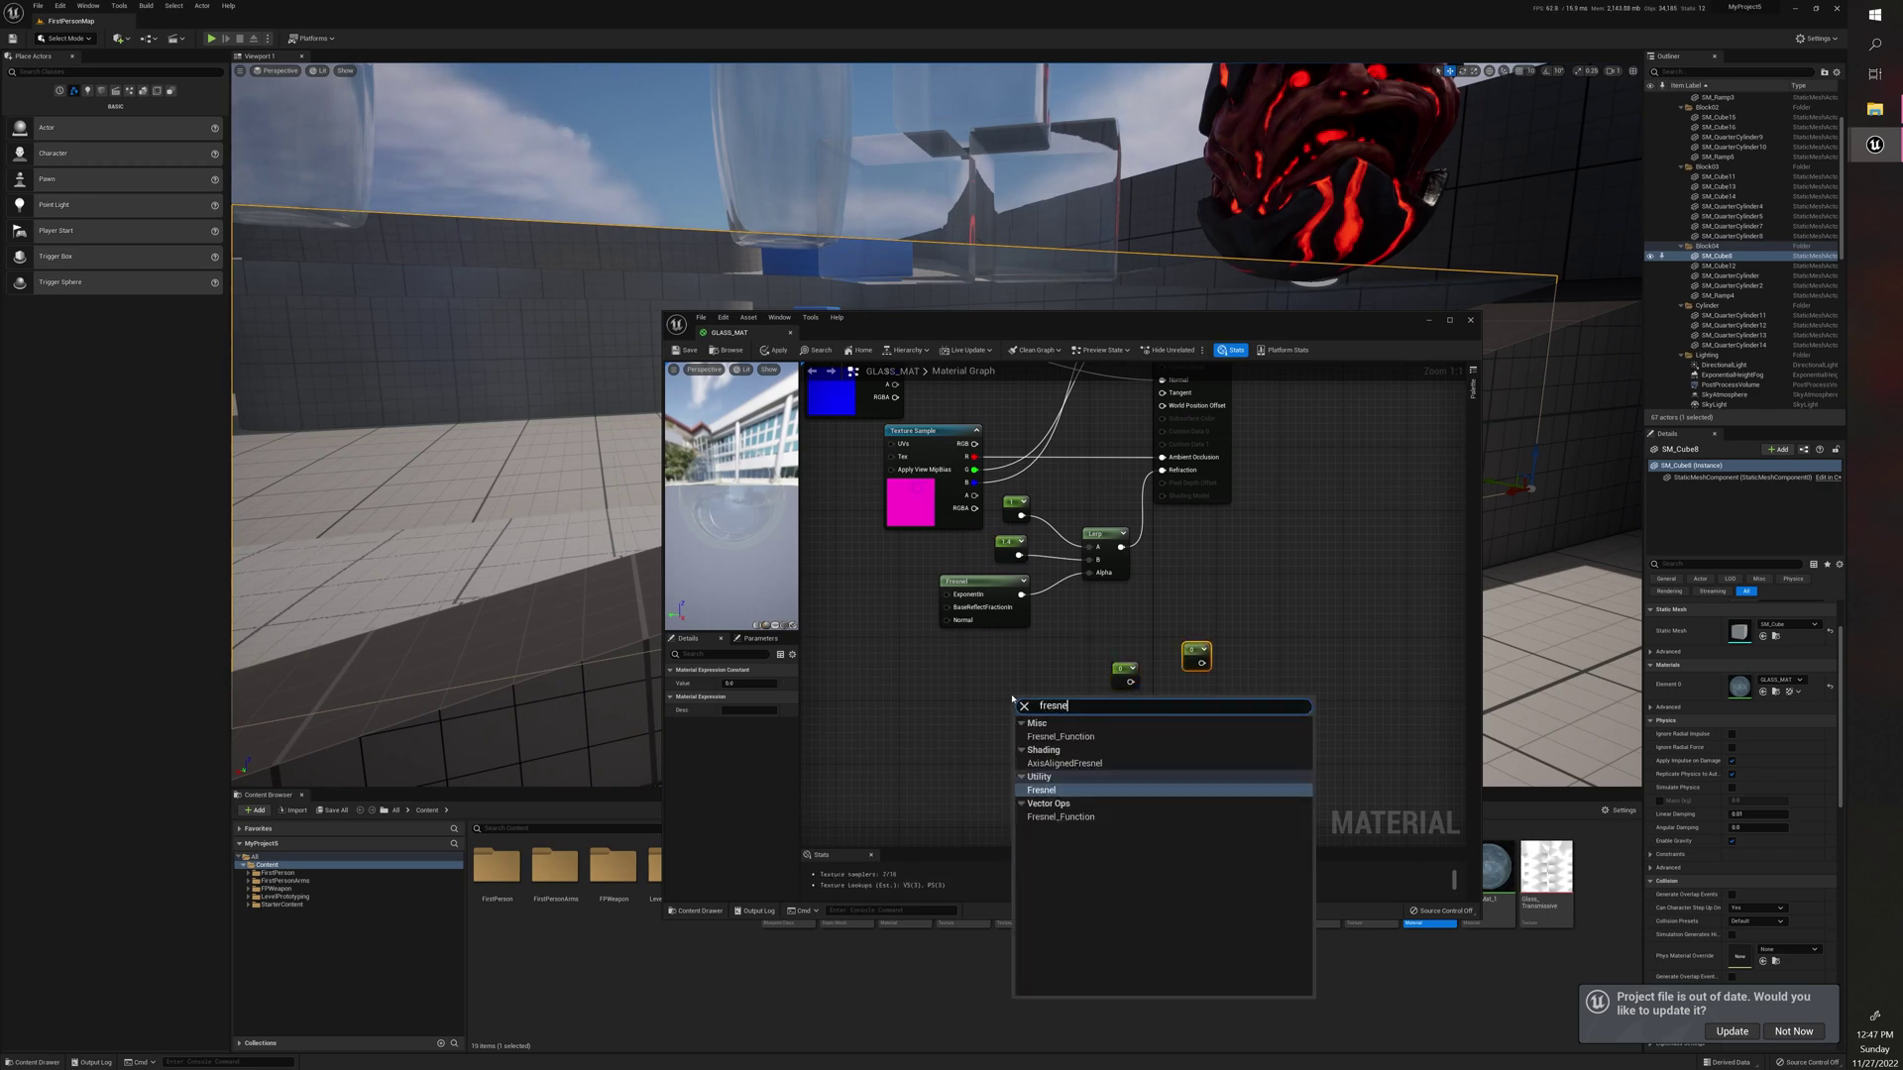
key(Return)
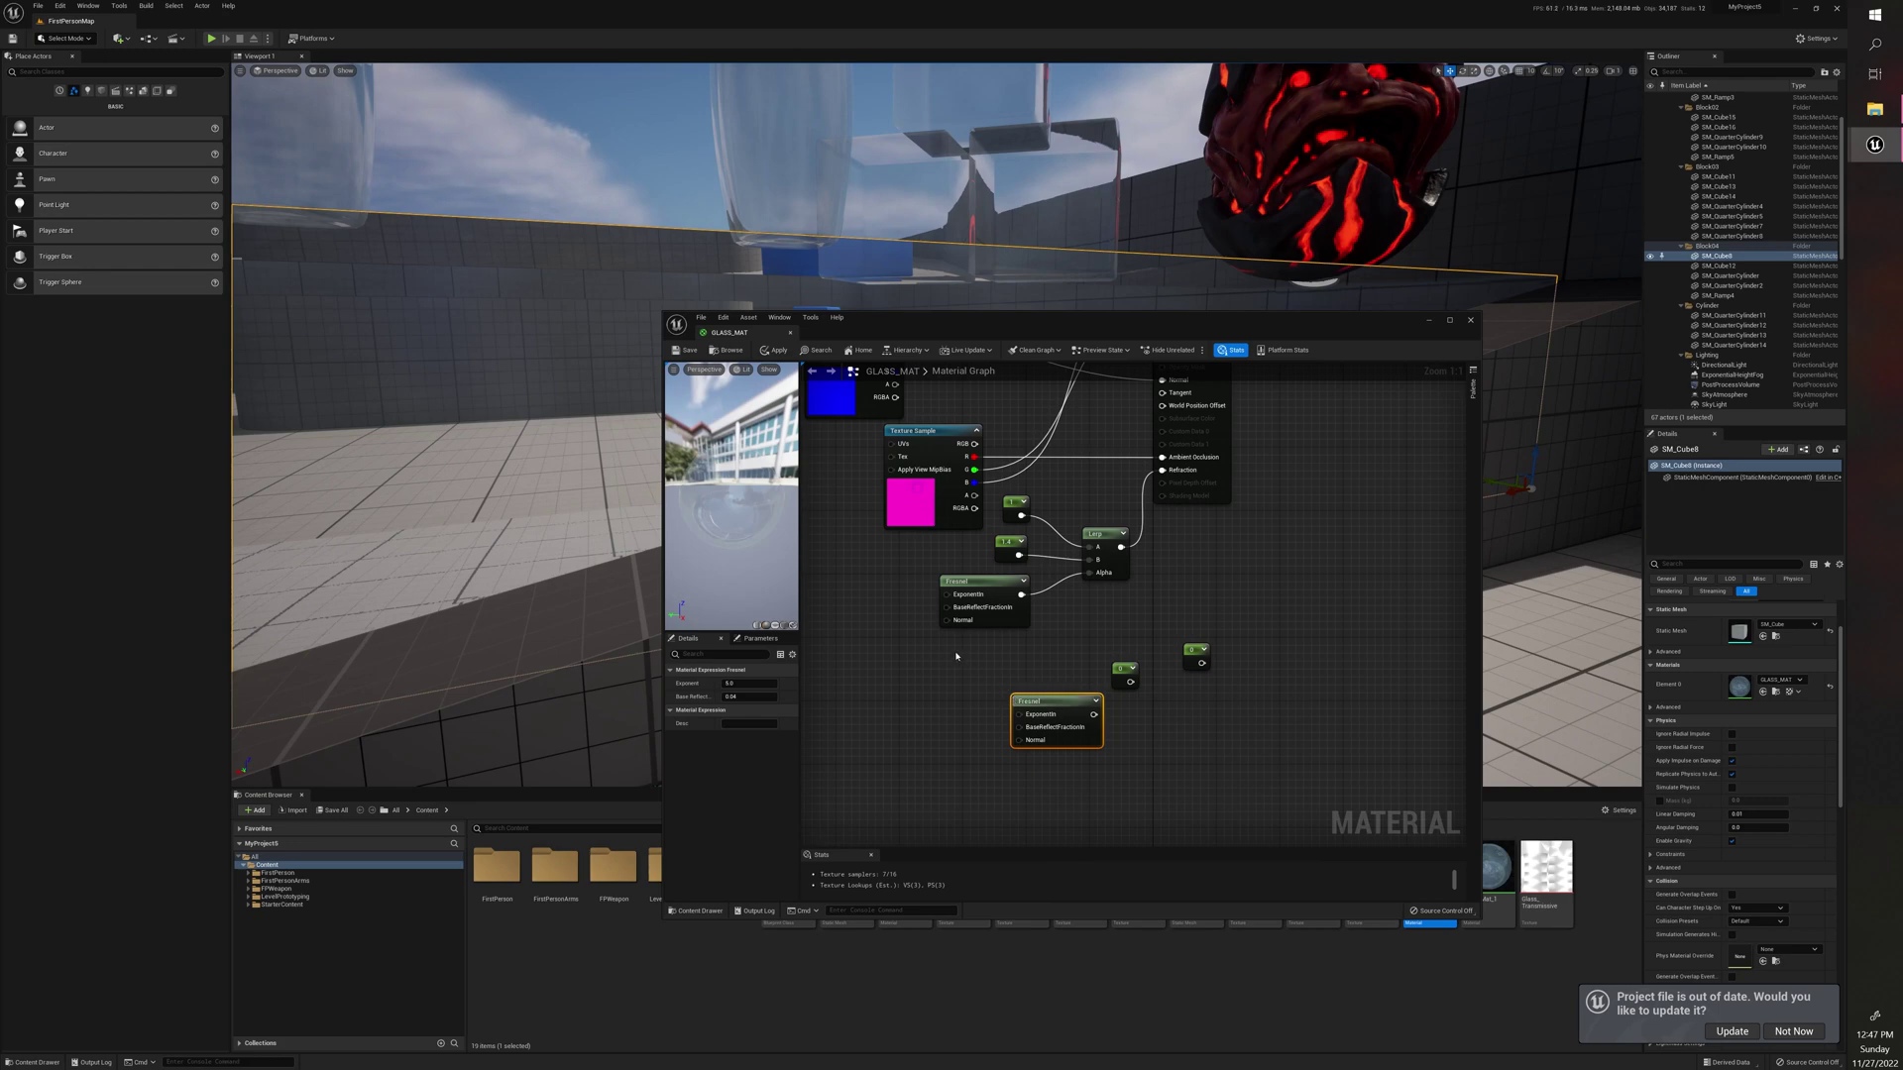
Step: Add a LinearInterpolate node and arrange the two new constants beside its A and B inputs
right_click(956, 656)
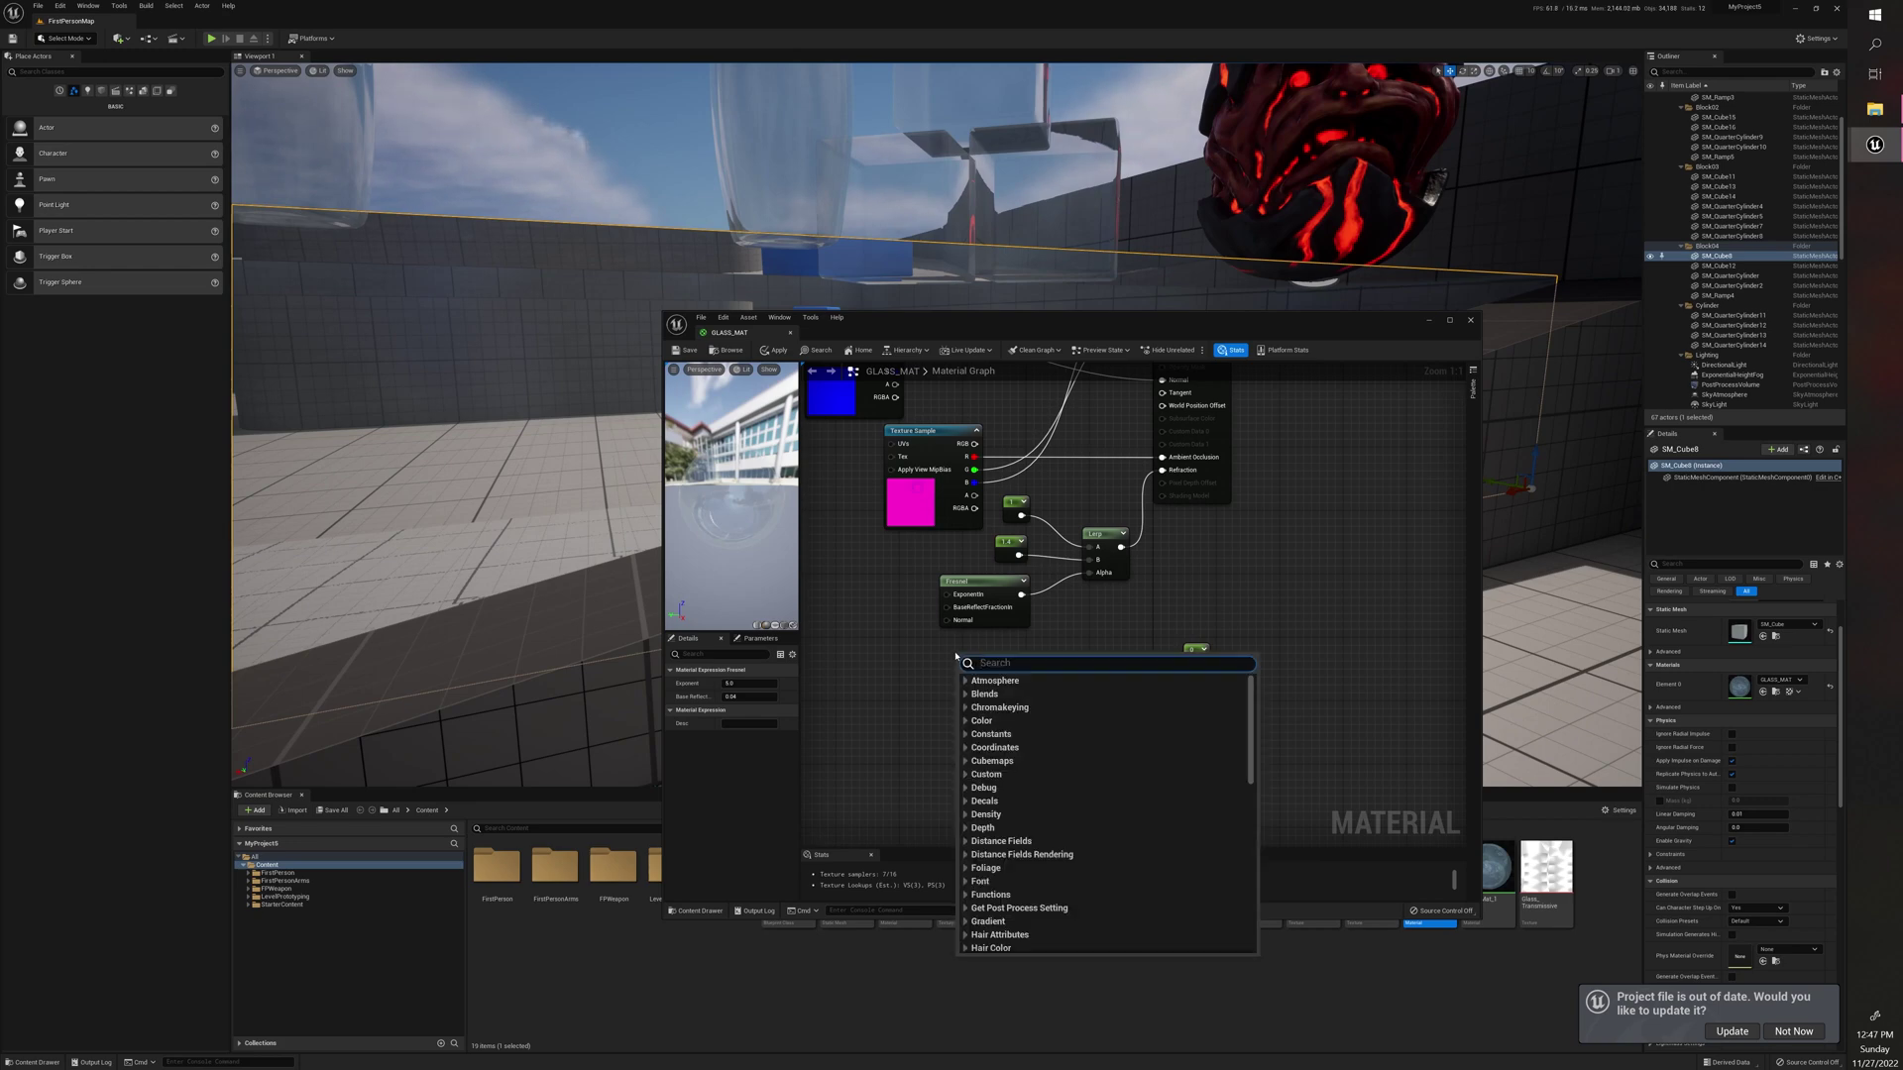
text(linear)
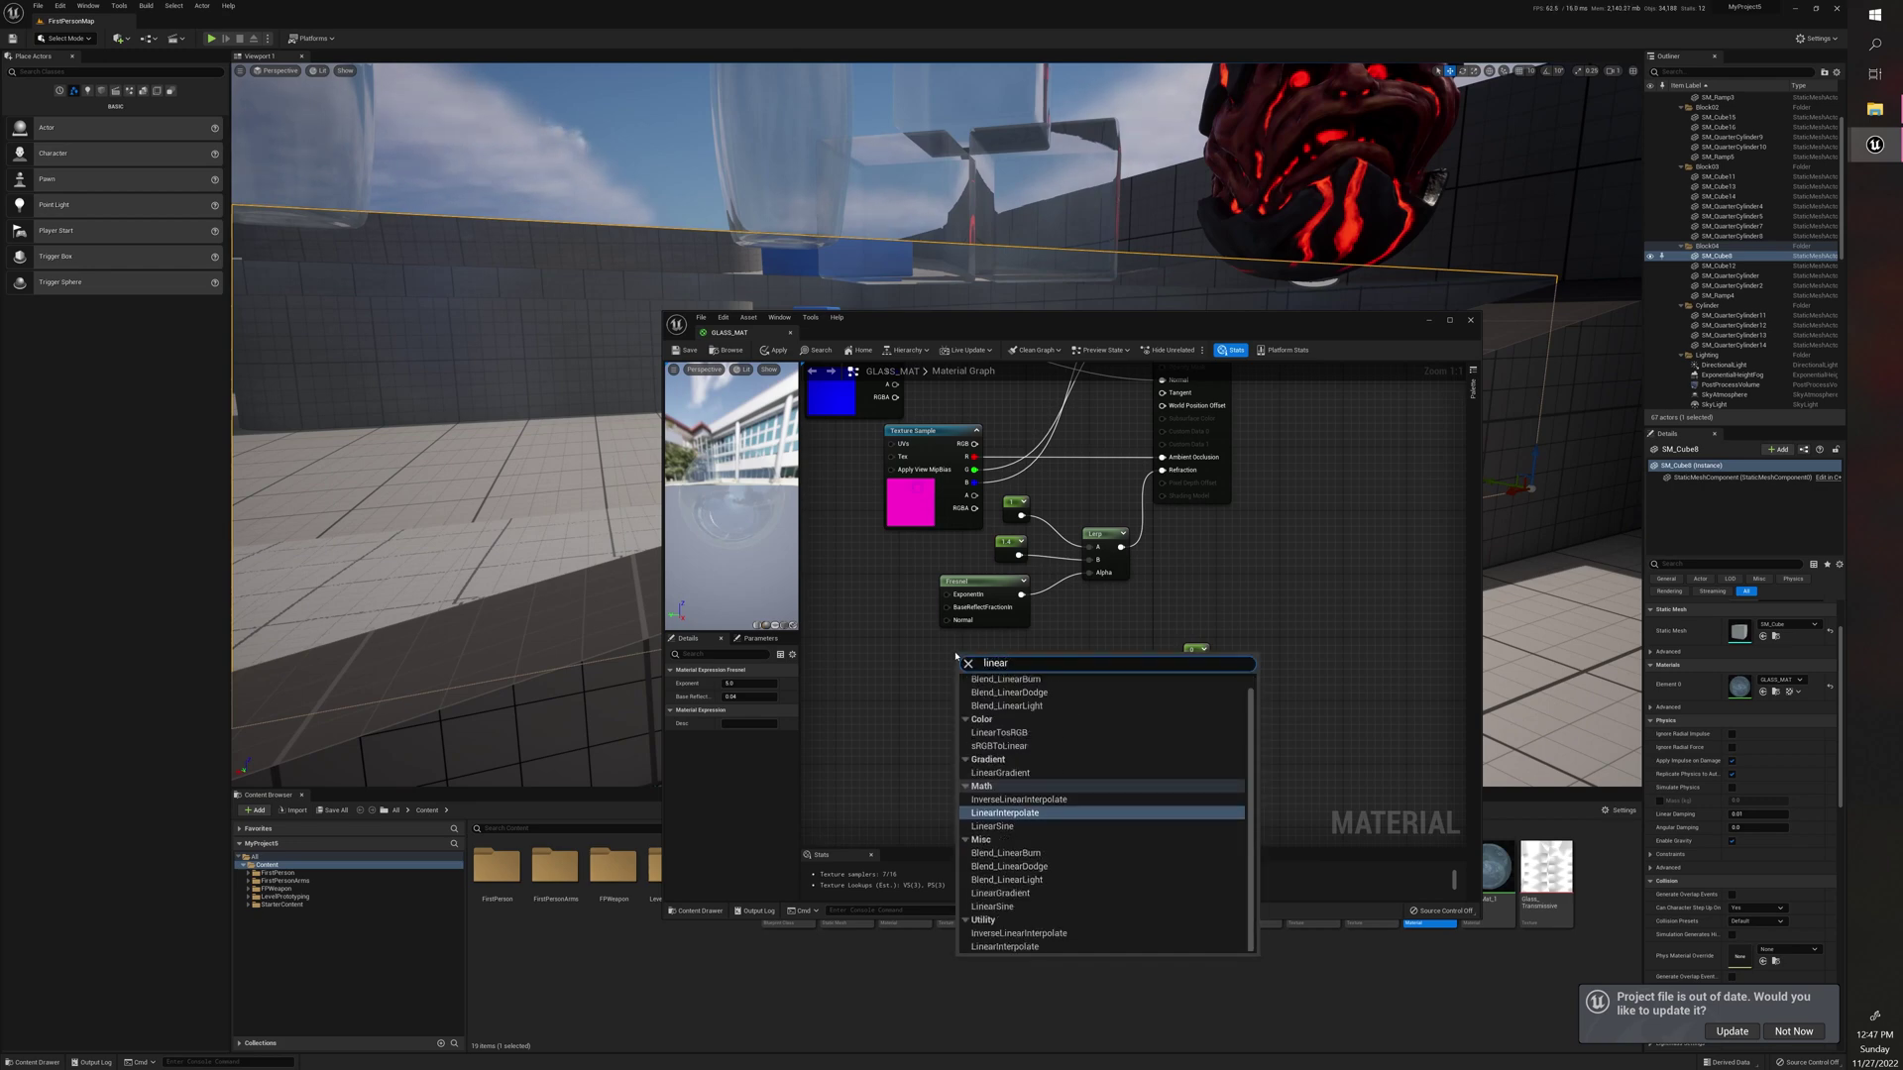
click(1005, 812)
drag(978, 664, 1175, 670)
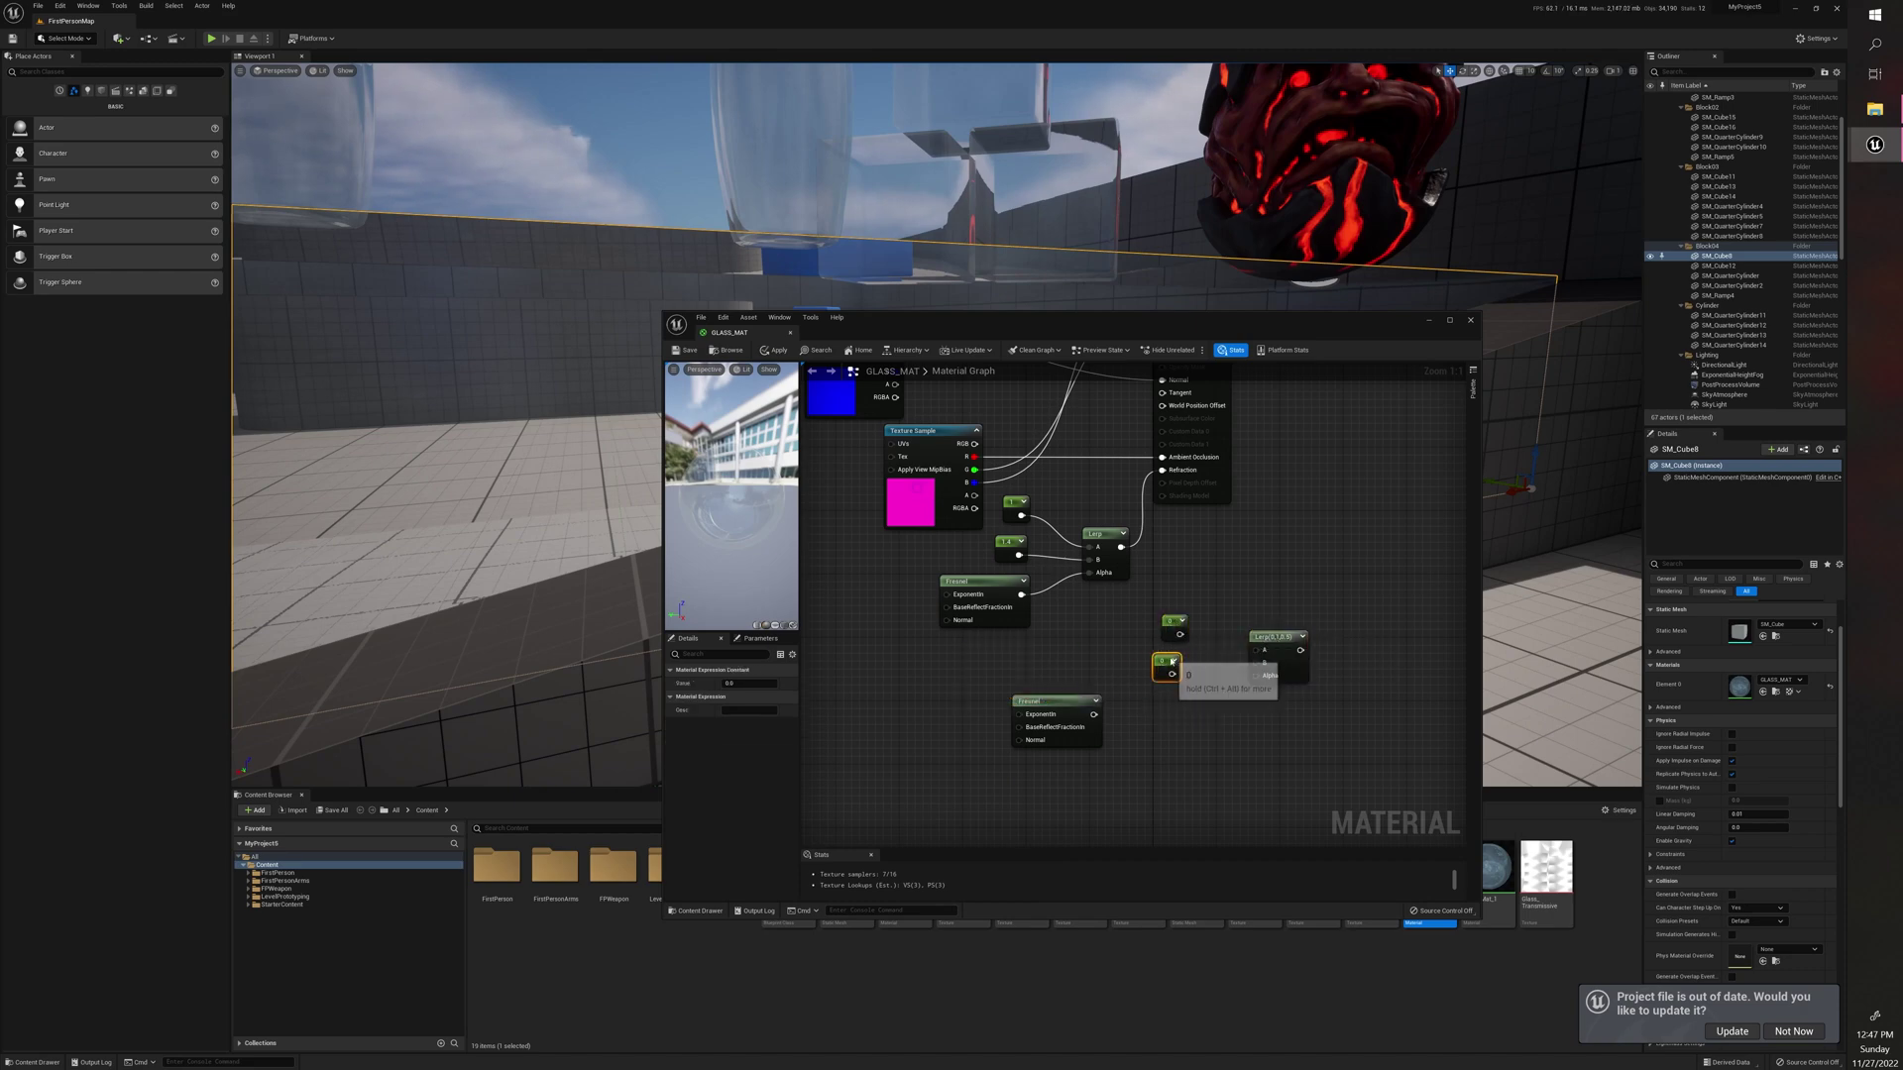
Step: Set the values of the two new Constant nodes, the upper one for A and the lower one for B
click(1170, 625)
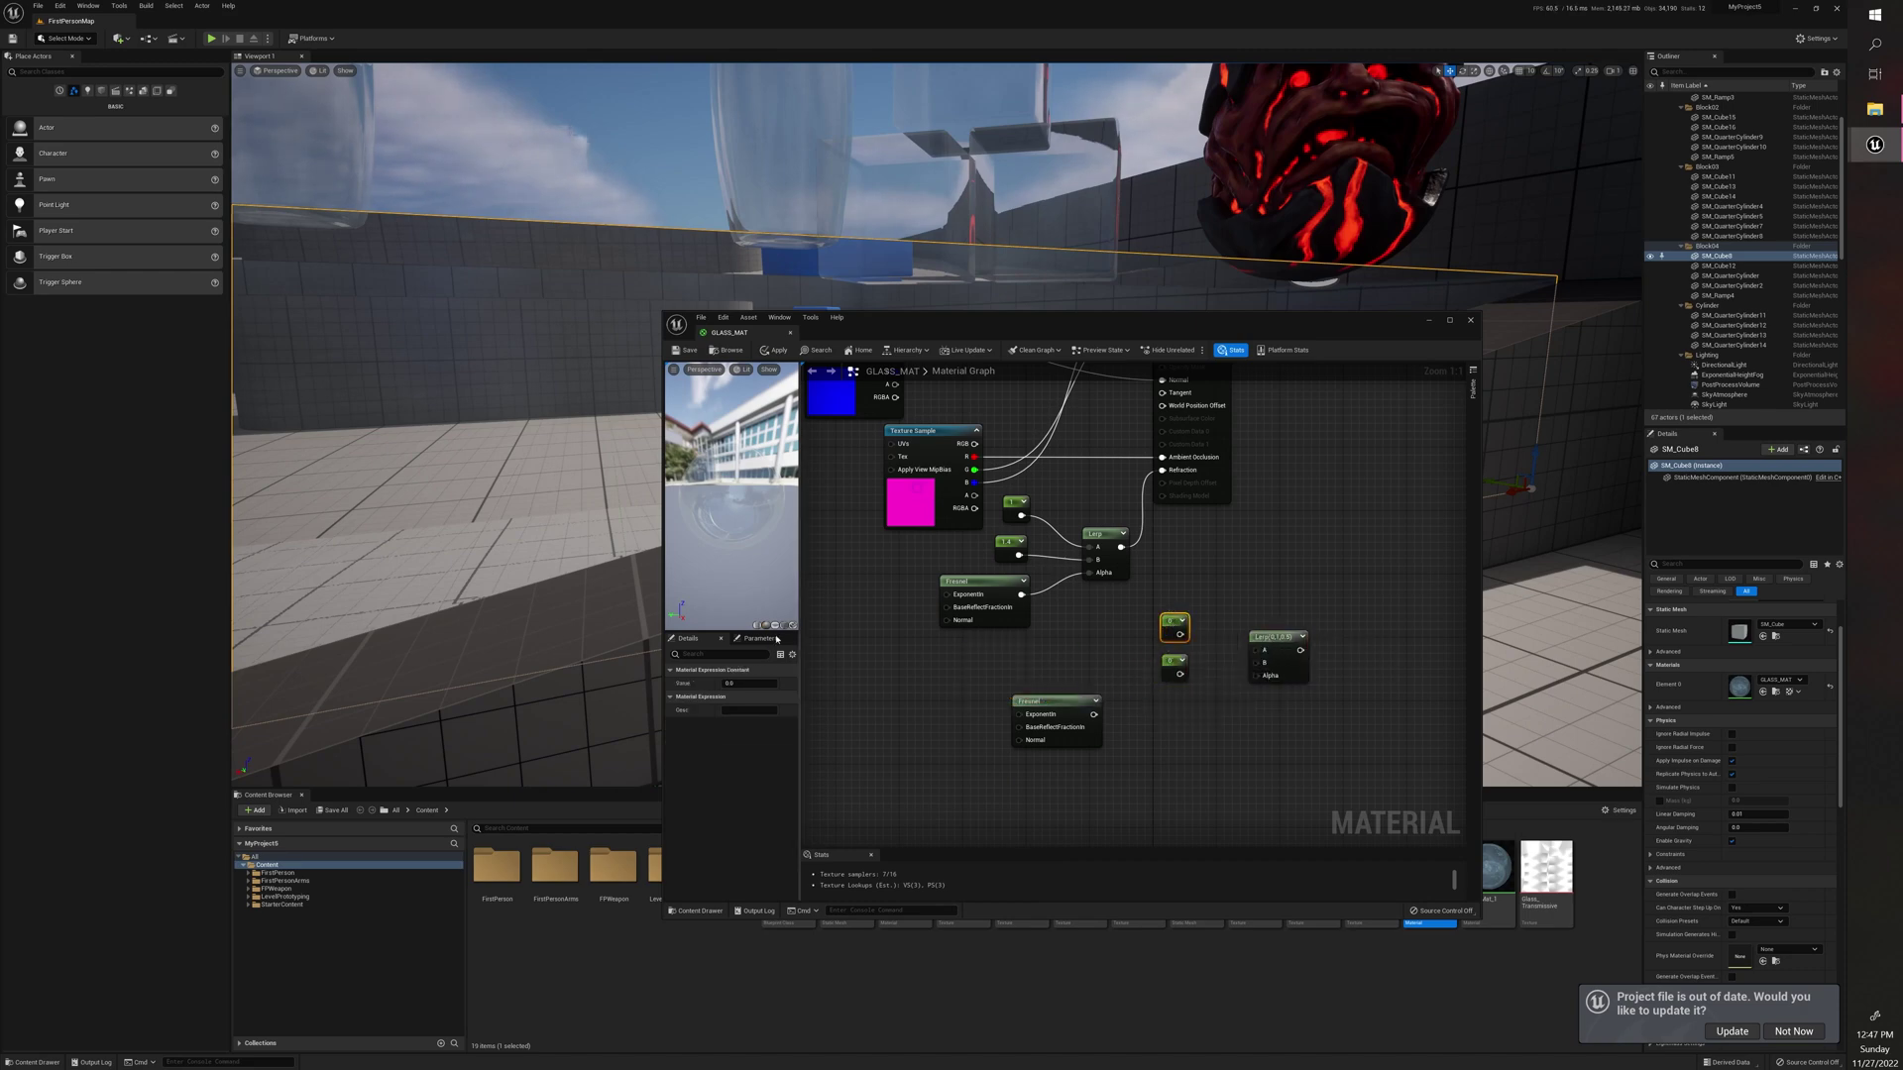
click(1038, 678)
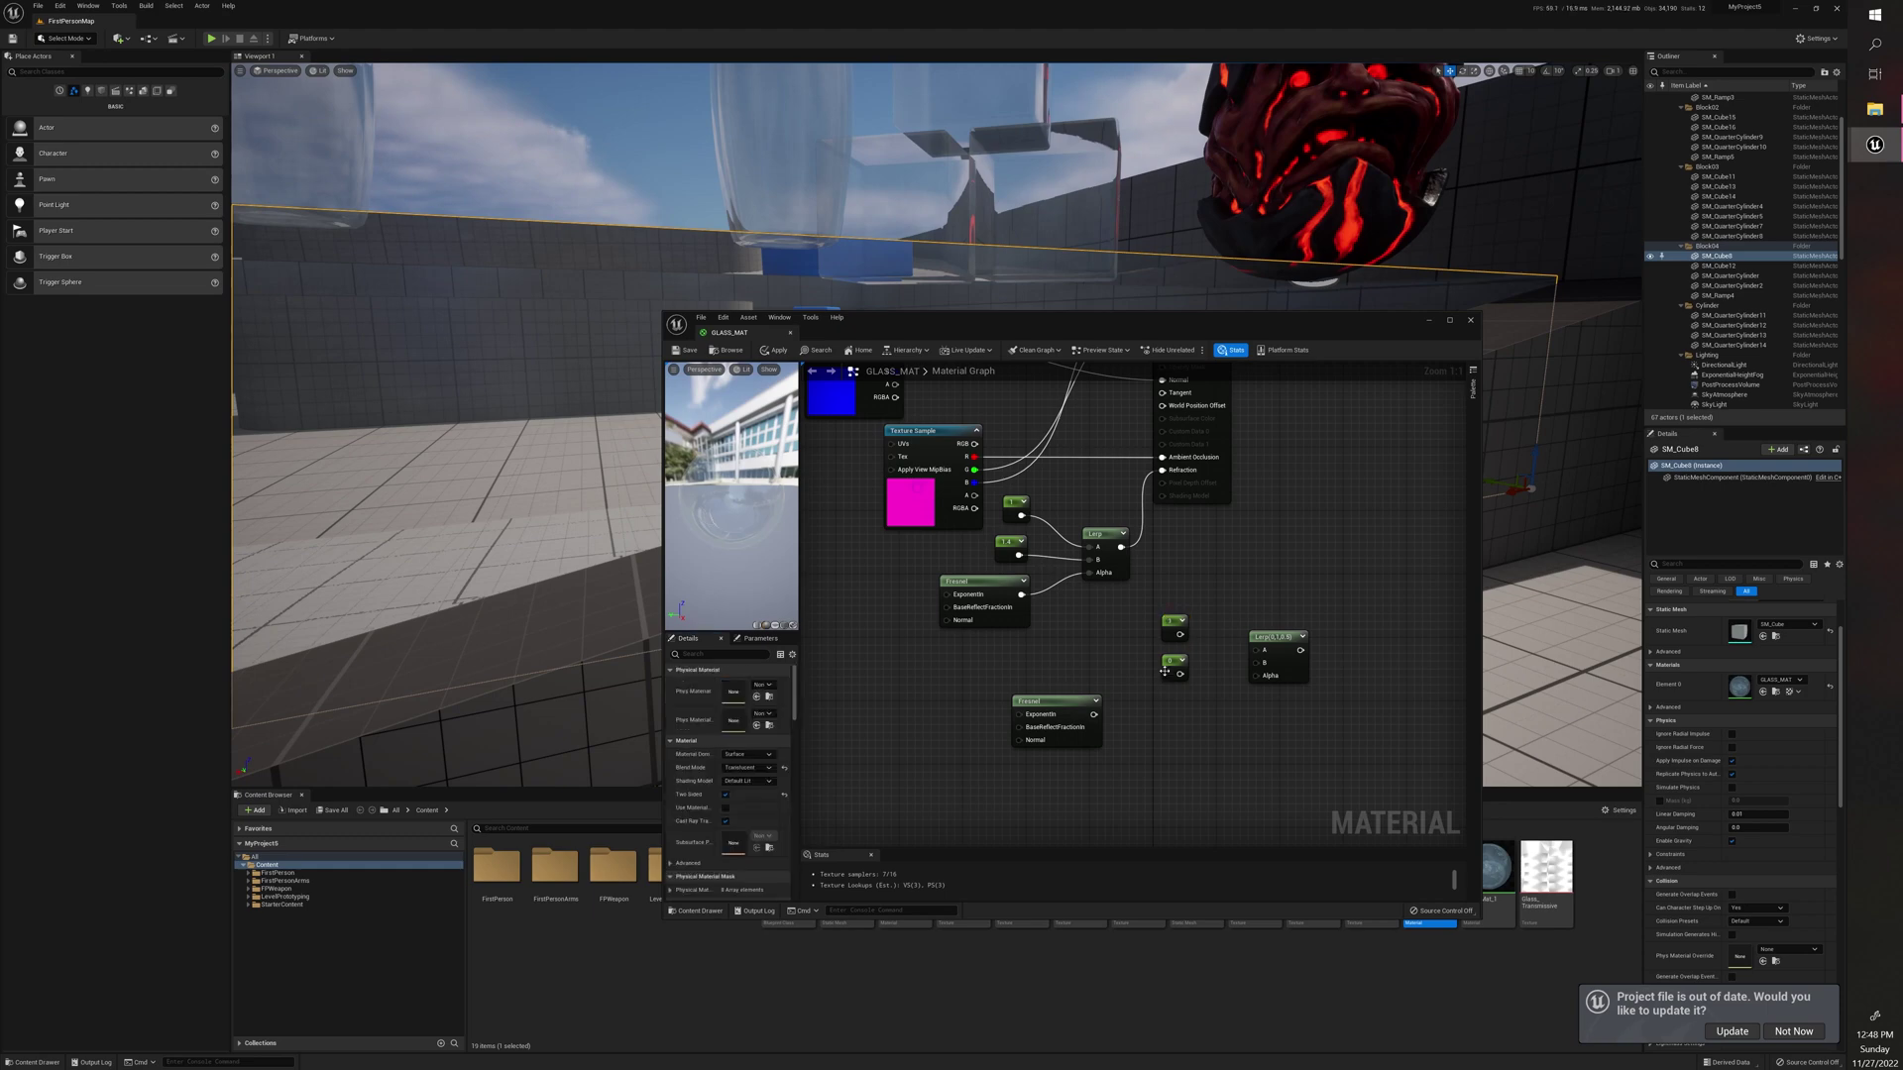
click(1172, 663)
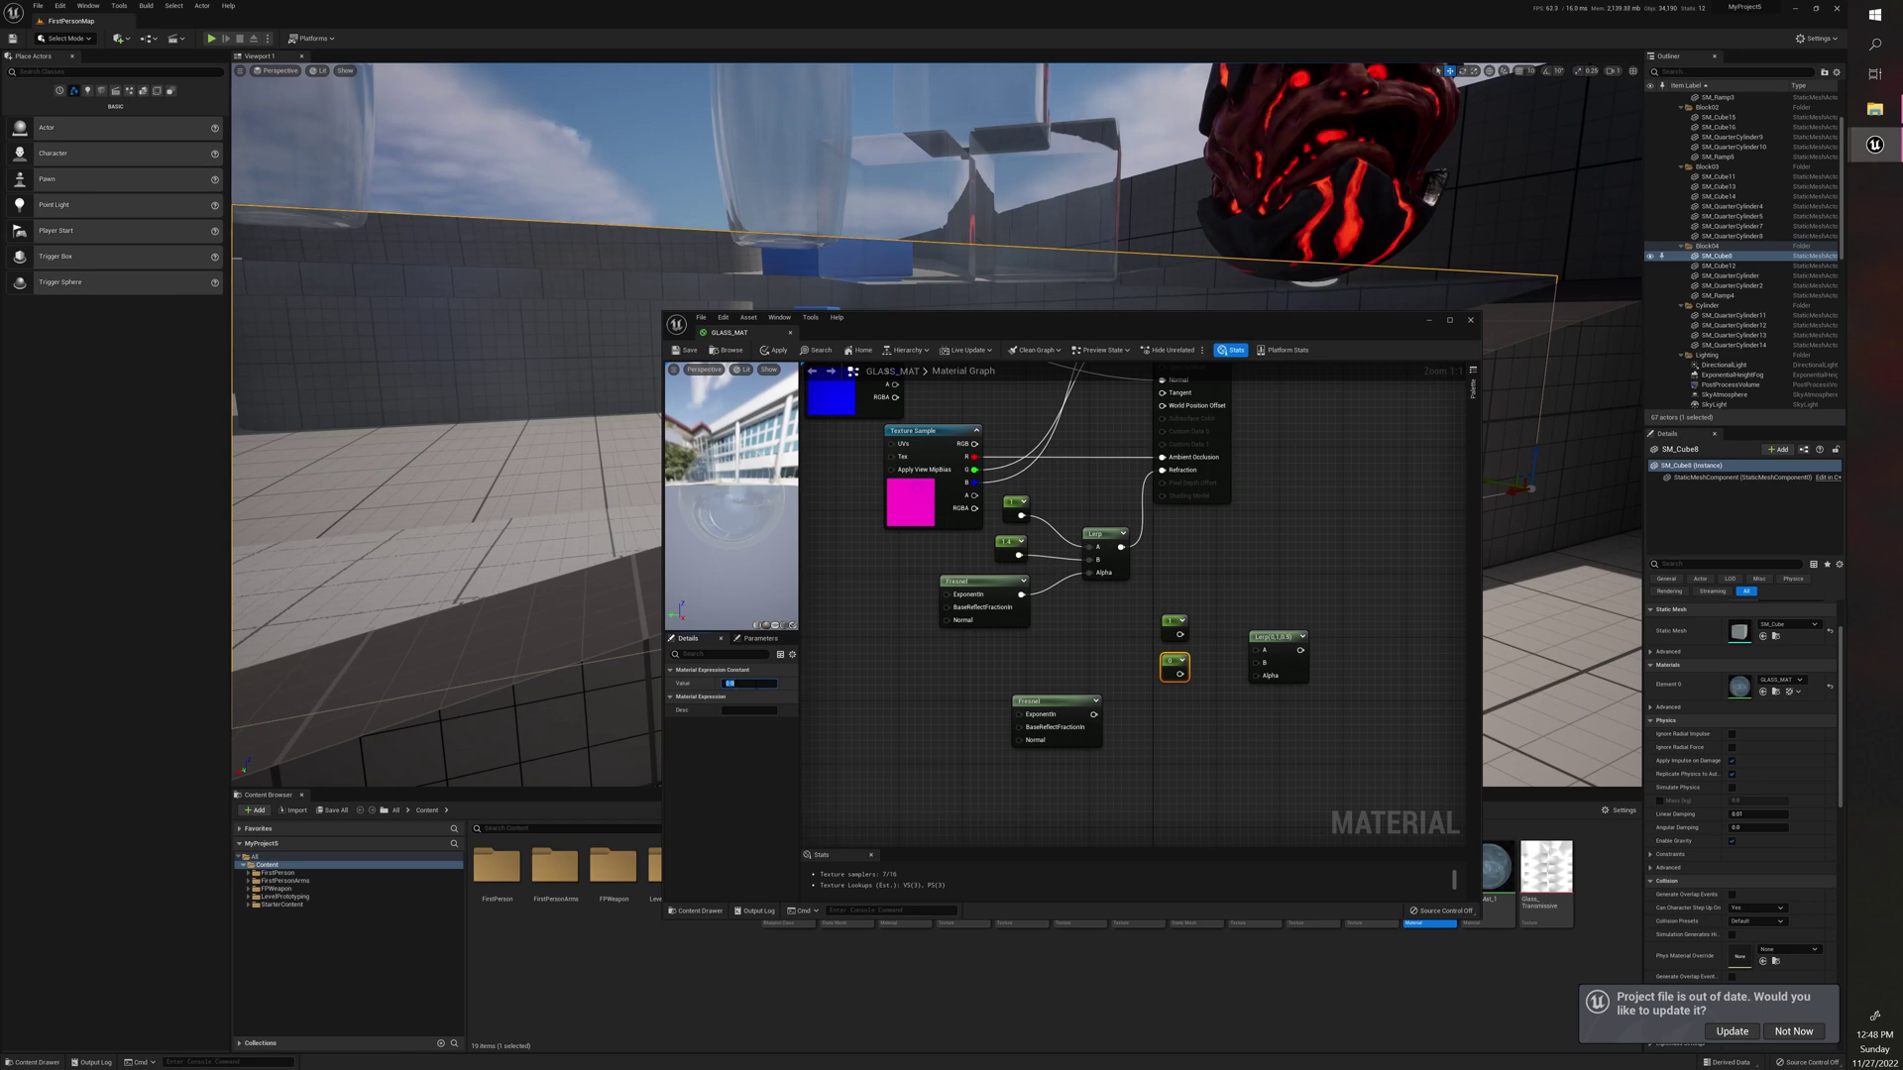
key(Return)
Step: Wire the new constants and Fresnel into the new Lerp's A, B and Alpha inputs, then move the Fresnel closer and select all four nodes
drag(1180, 636, 1260, 663)
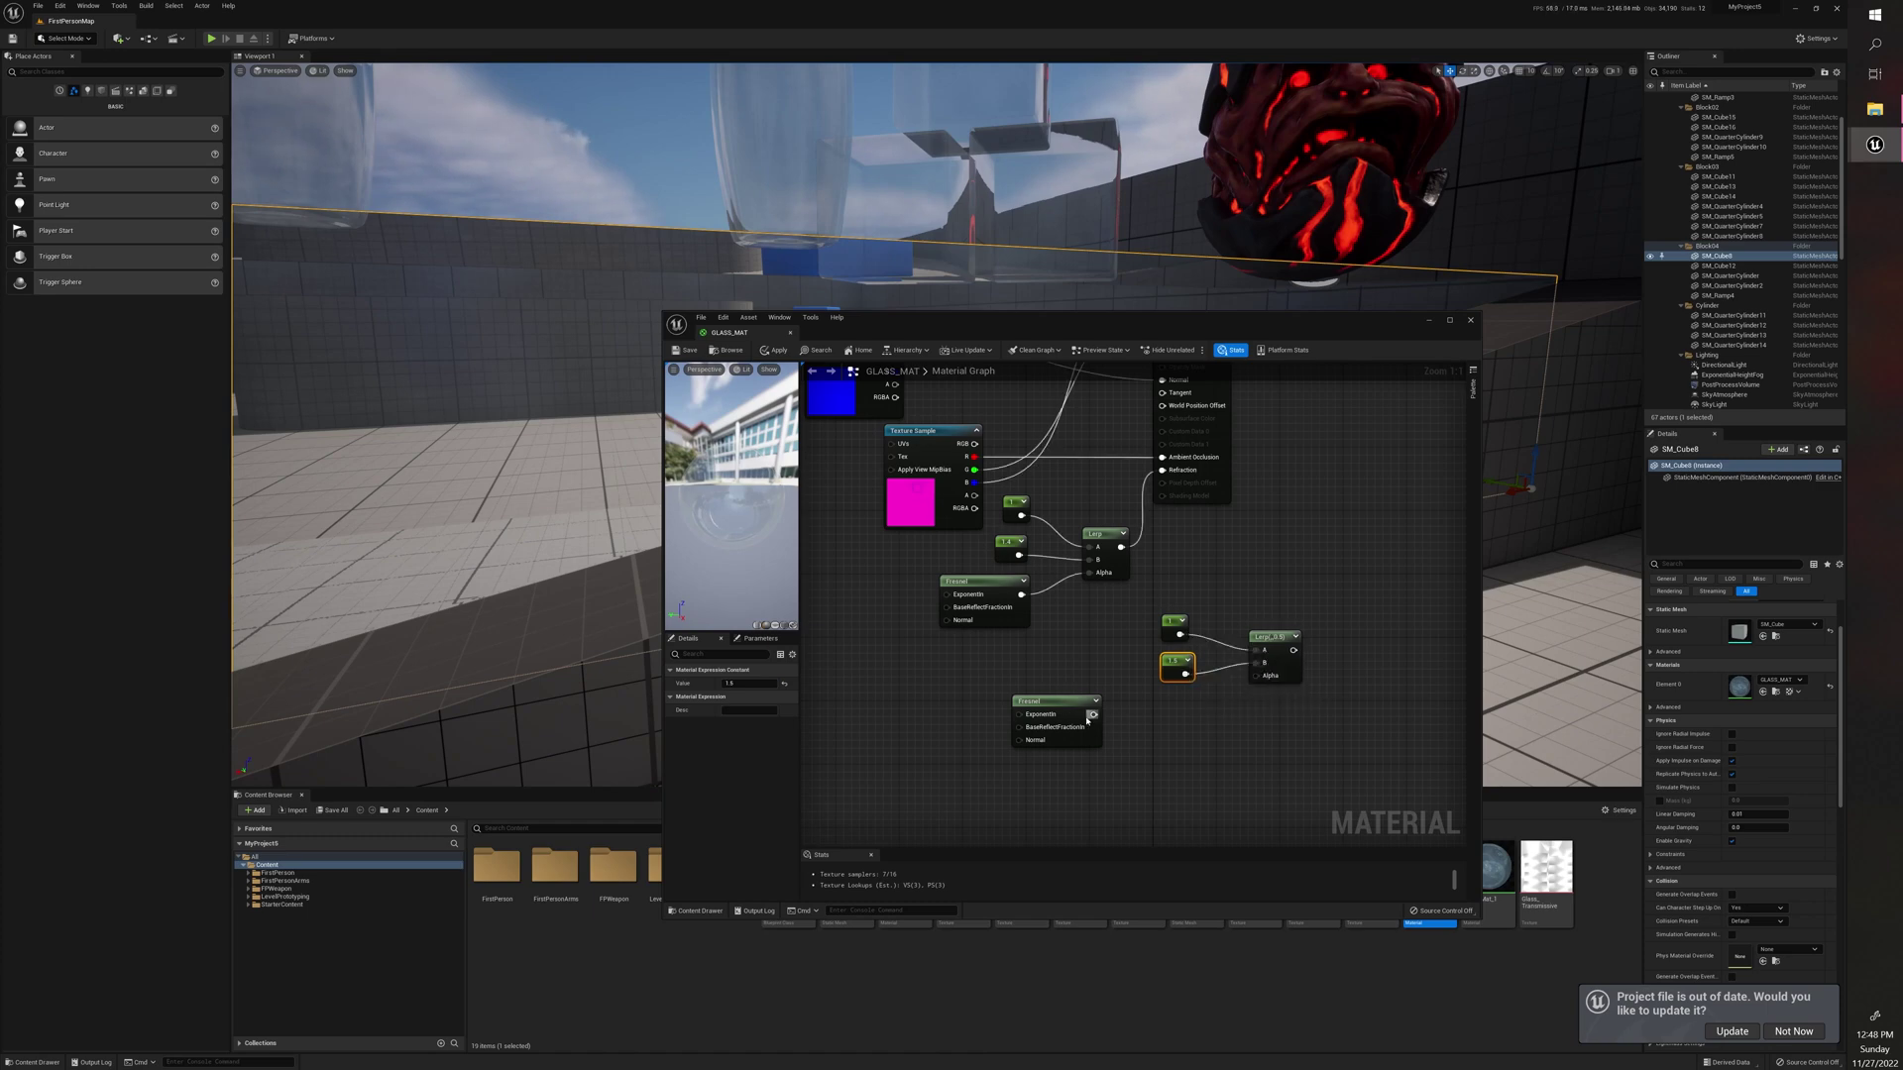
drag(1093, 713, 1327, 552)
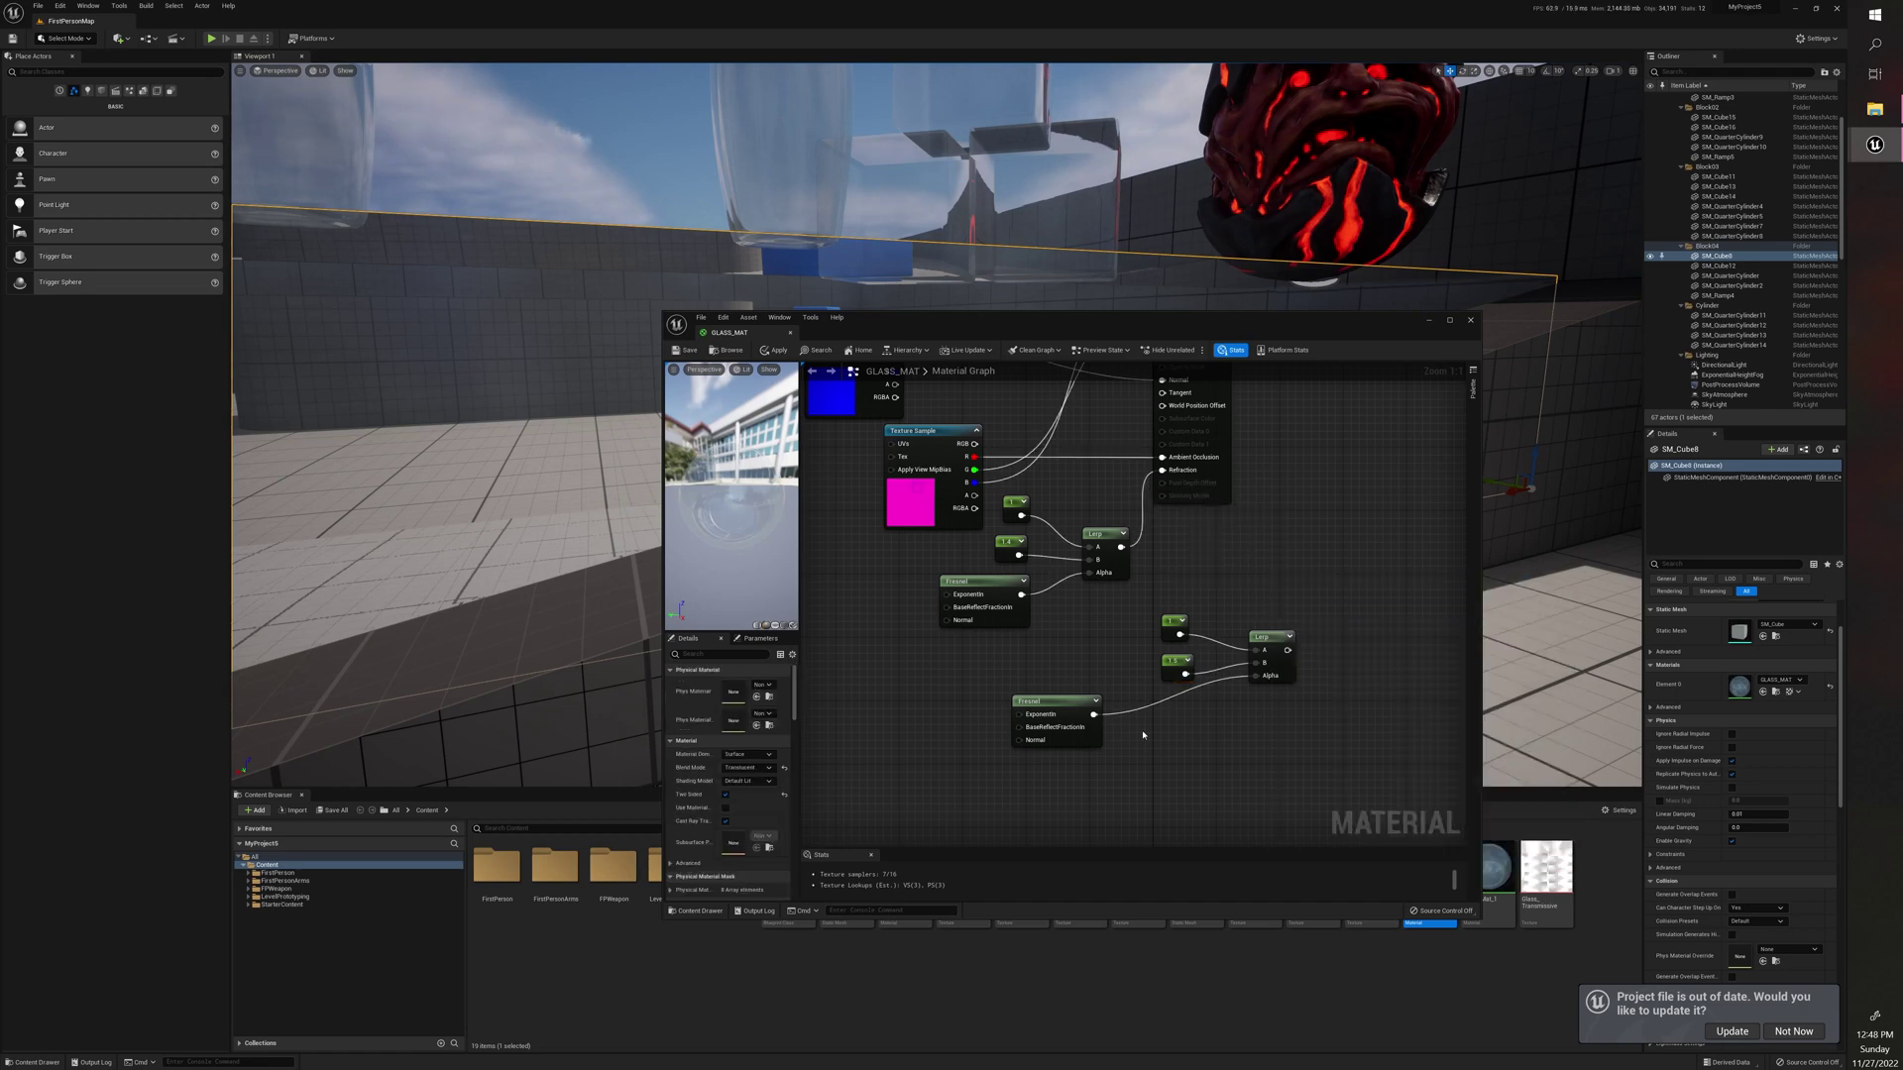
drag(1038, 703, 1148, 710)
drag(1323, 788, 1133, 596)
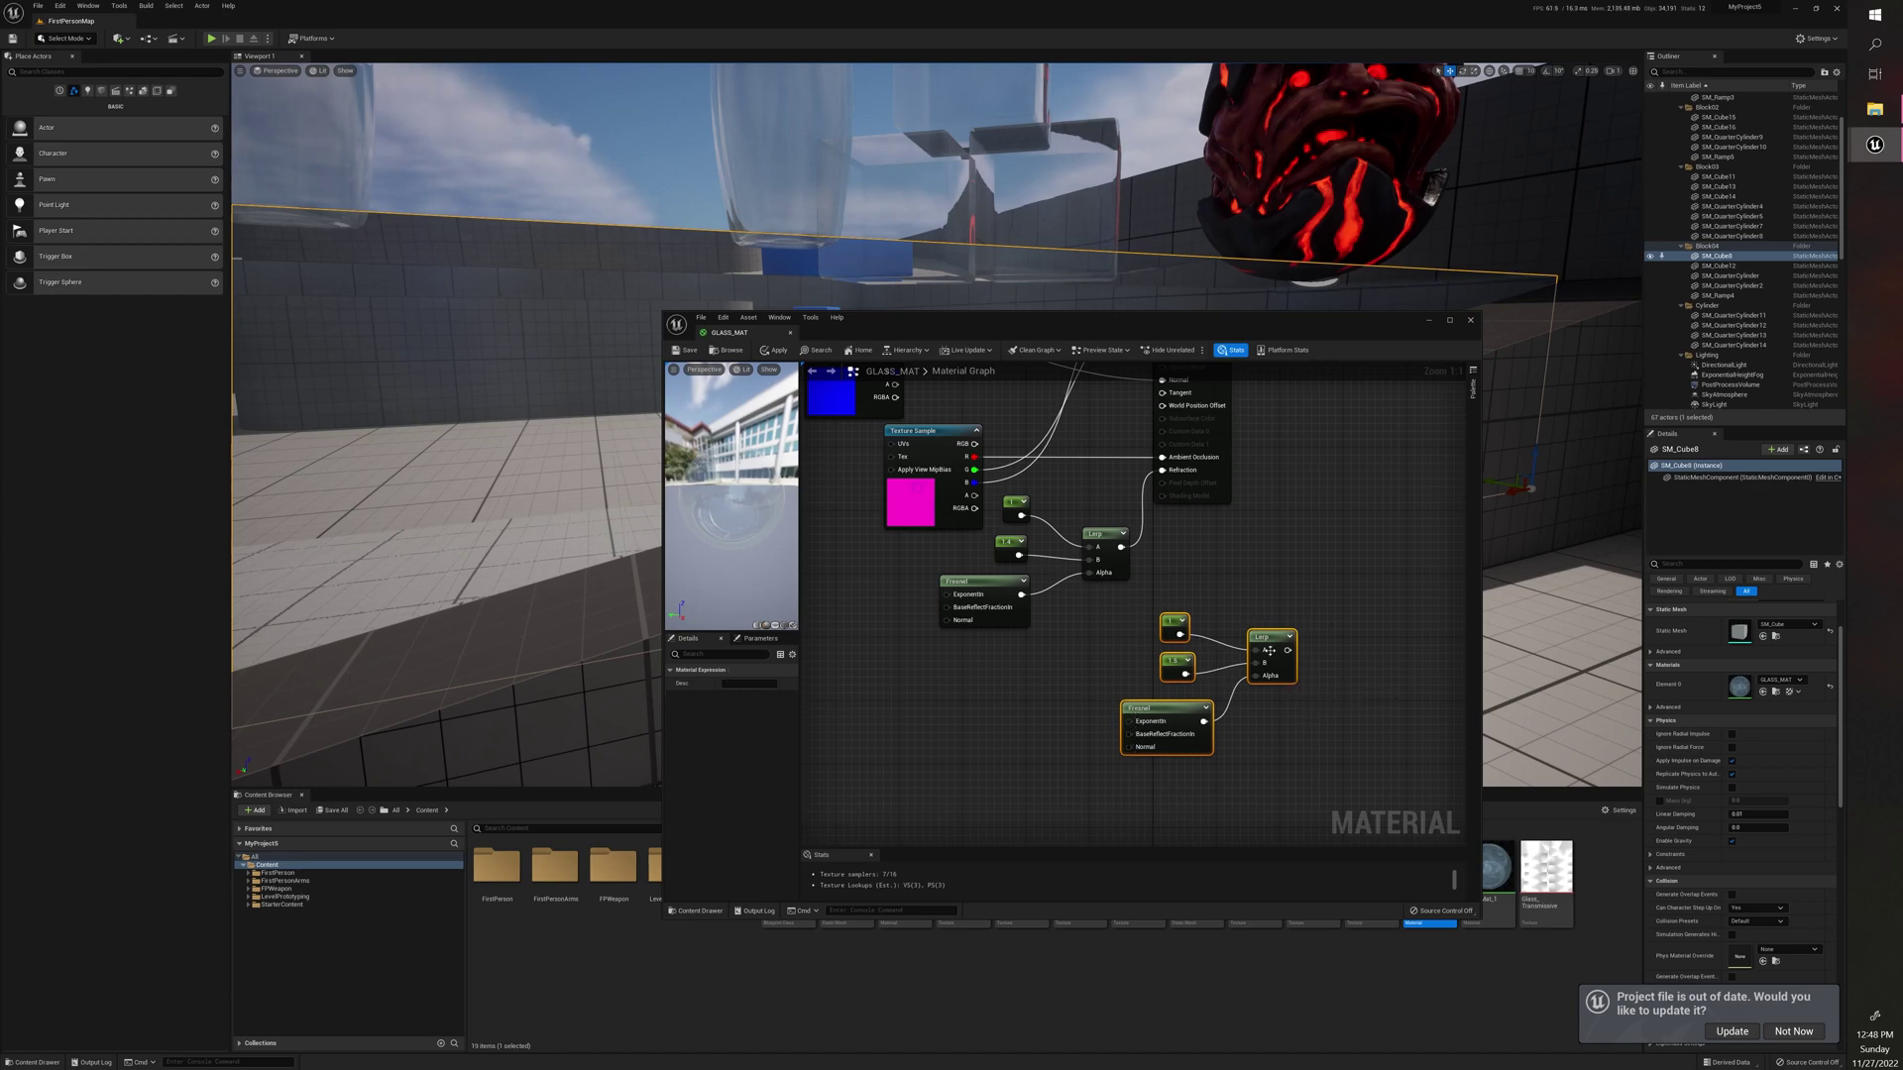